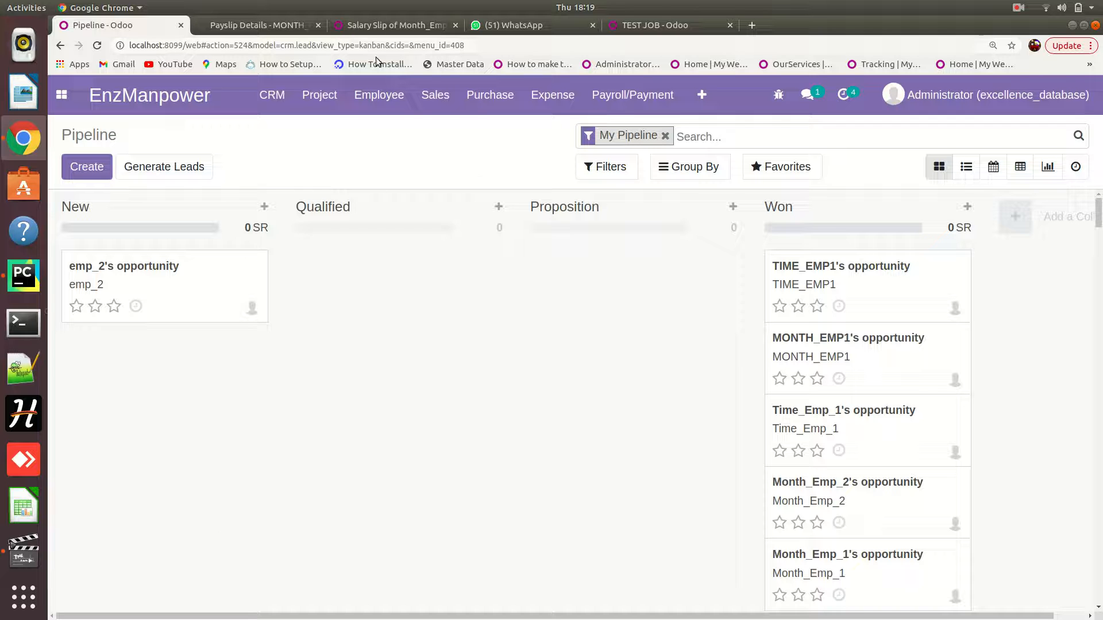
Create a new company contact named test_month_employee.
click(368, 95)
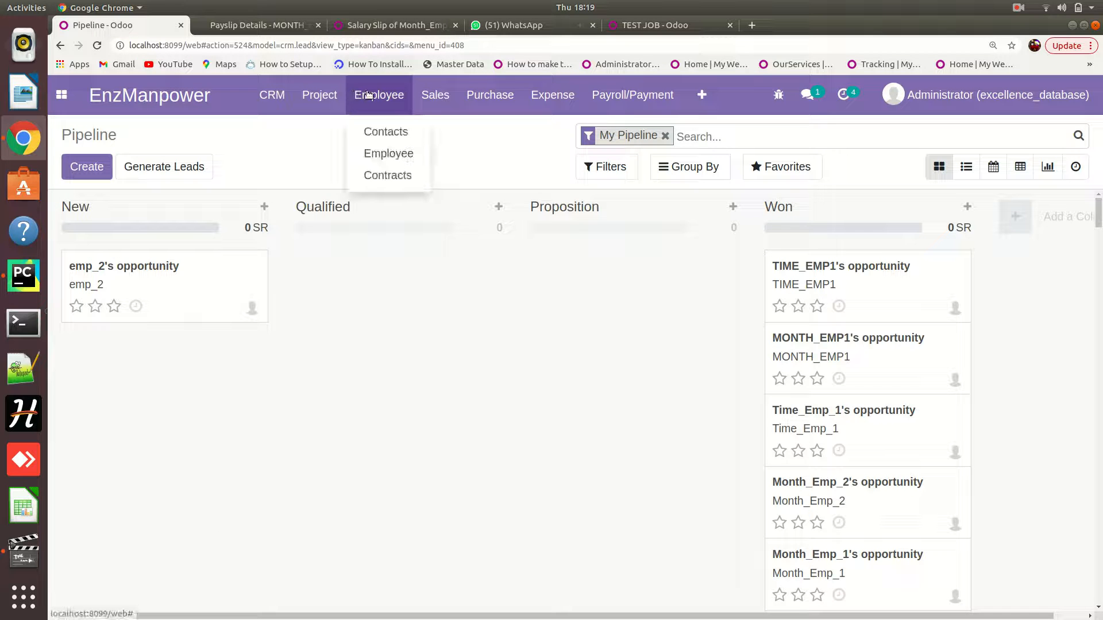
click(391, 132)
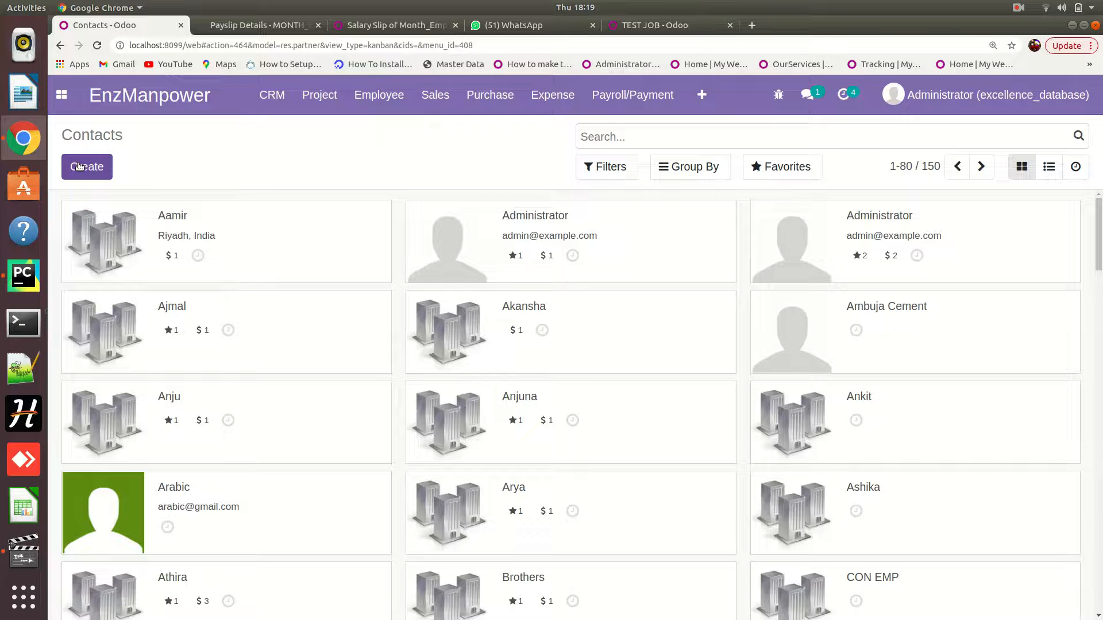
click(80, 166)
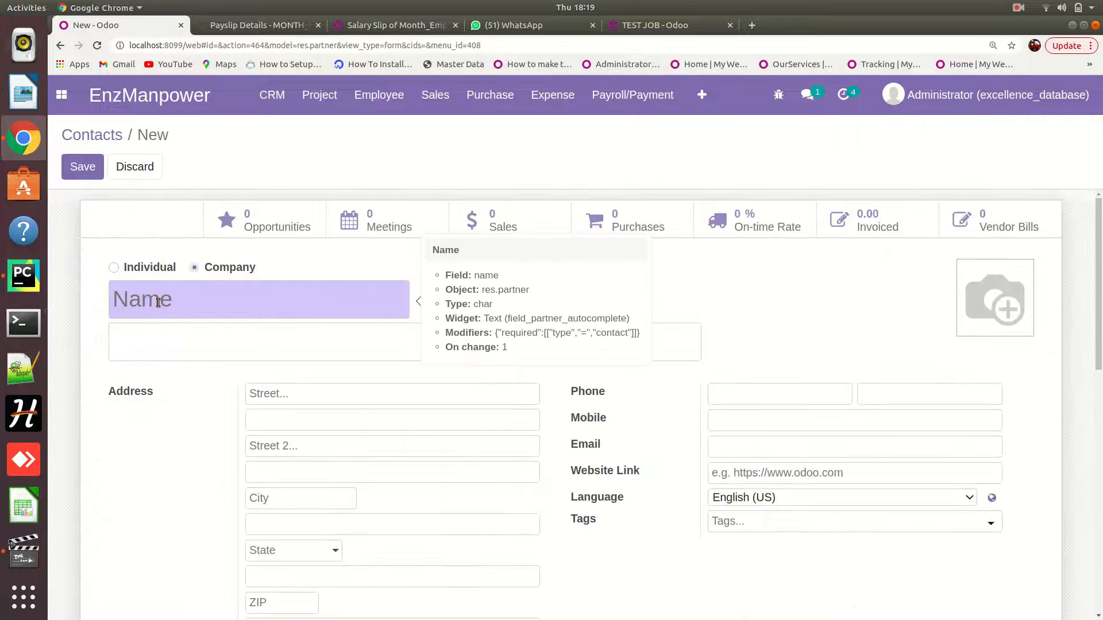
text(test_mont)
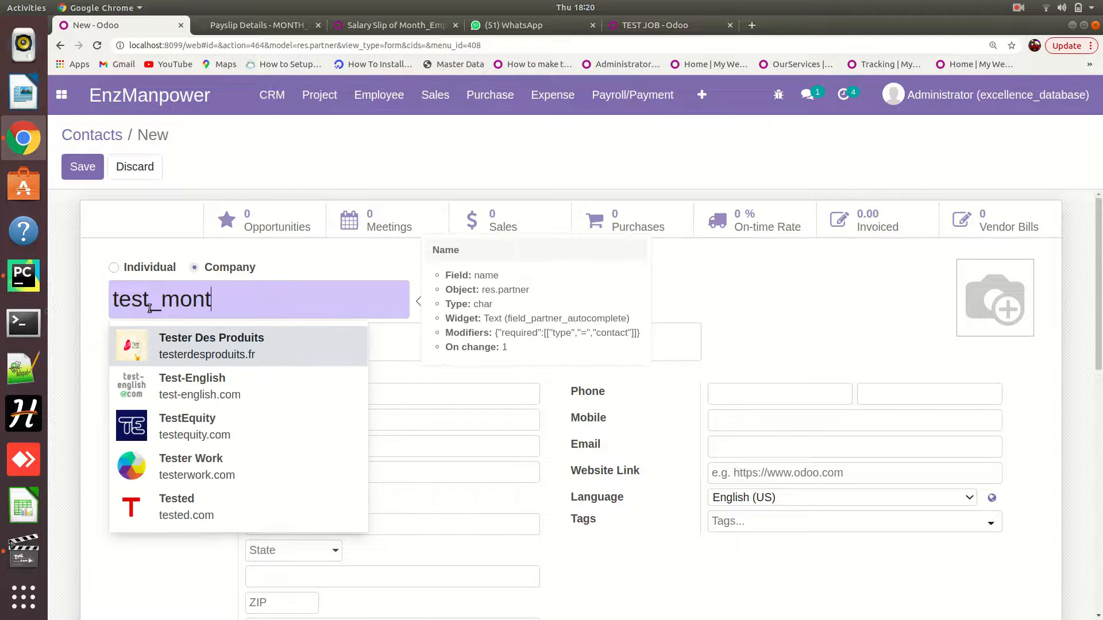
text(h_emp)
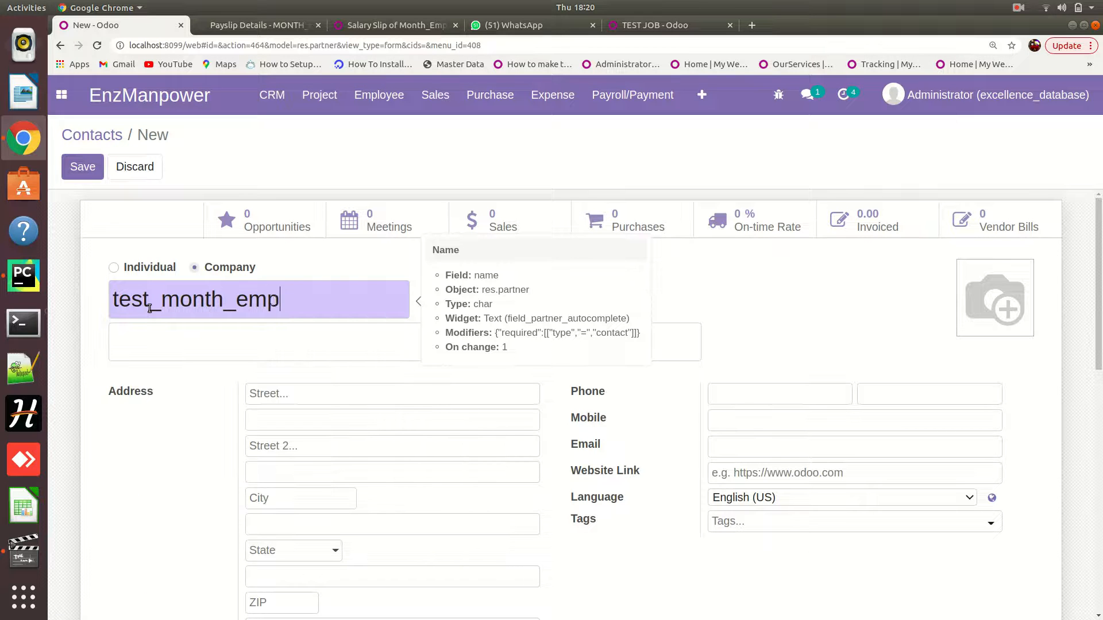
text(loyee)
double_click(149, 308)
Enter 1234 as the contact's Schema No and save the contact.
scroll(308, 372, down, 5)
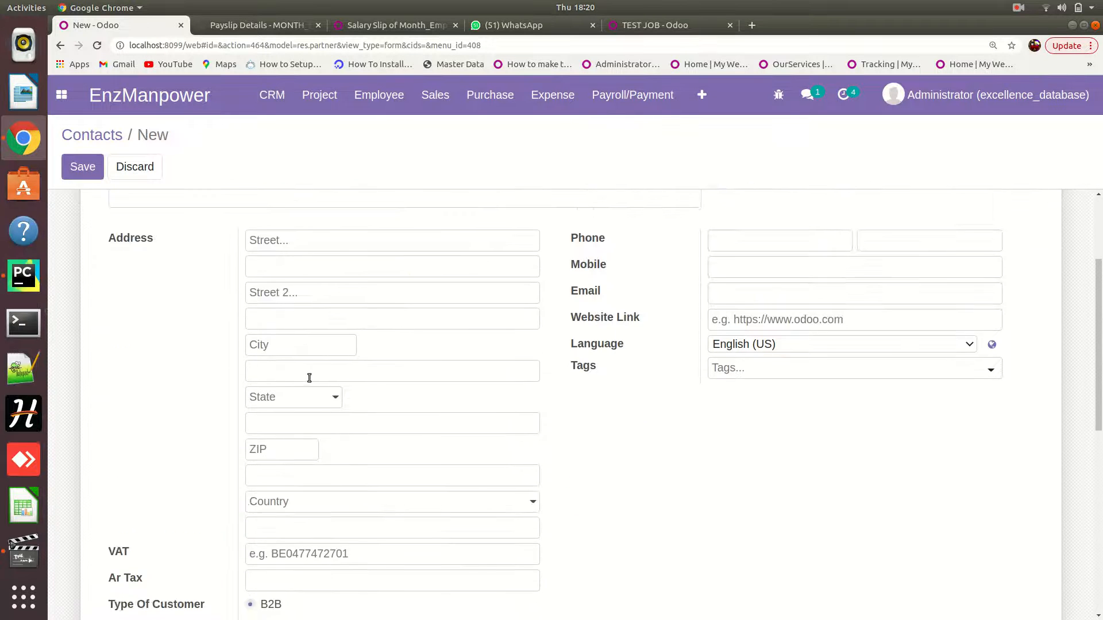
click(259, 497)
text(1234)
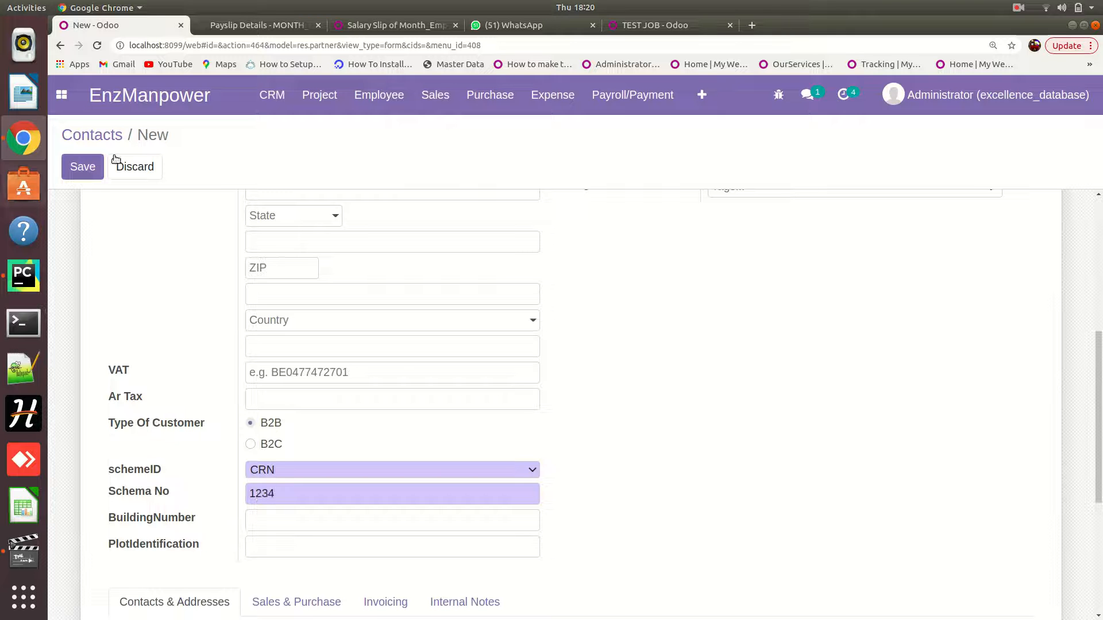
click(84, 168)
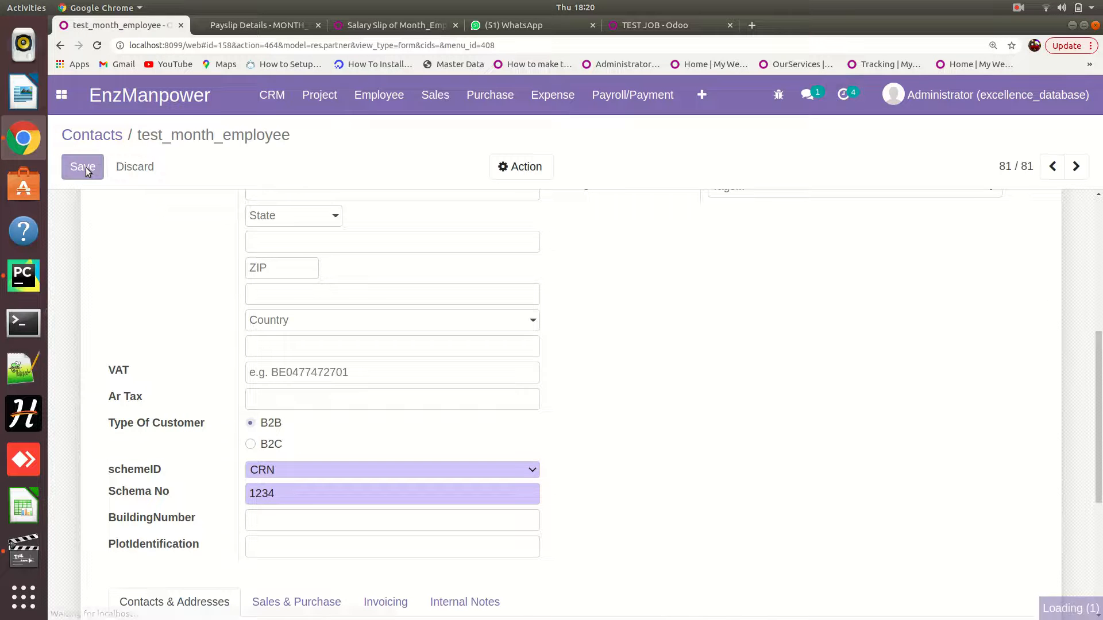
Copy the saved contact's name and create a new employee record named test_month_employee.
scroll(205, 237, up, 3)
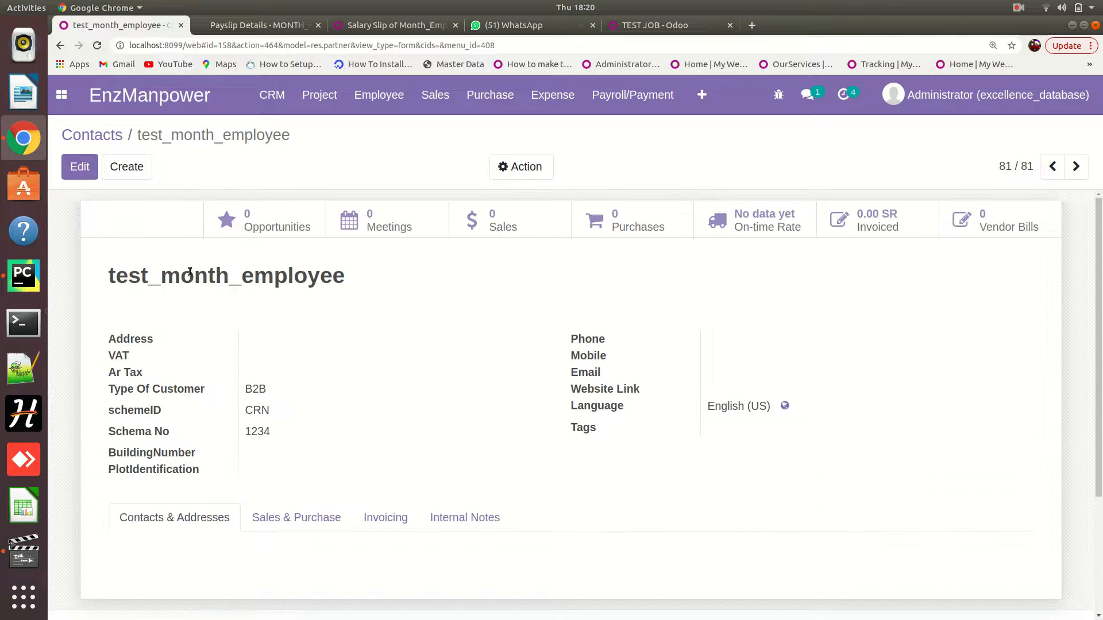
double_click(182, 269)
key(ctrl+c)
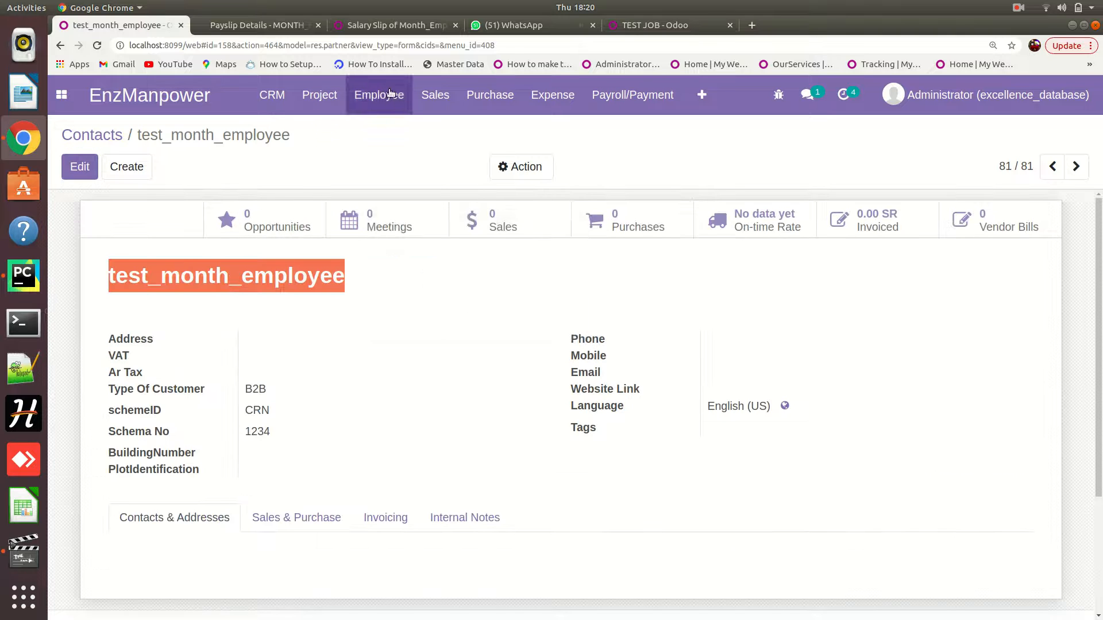
click(381, 96)
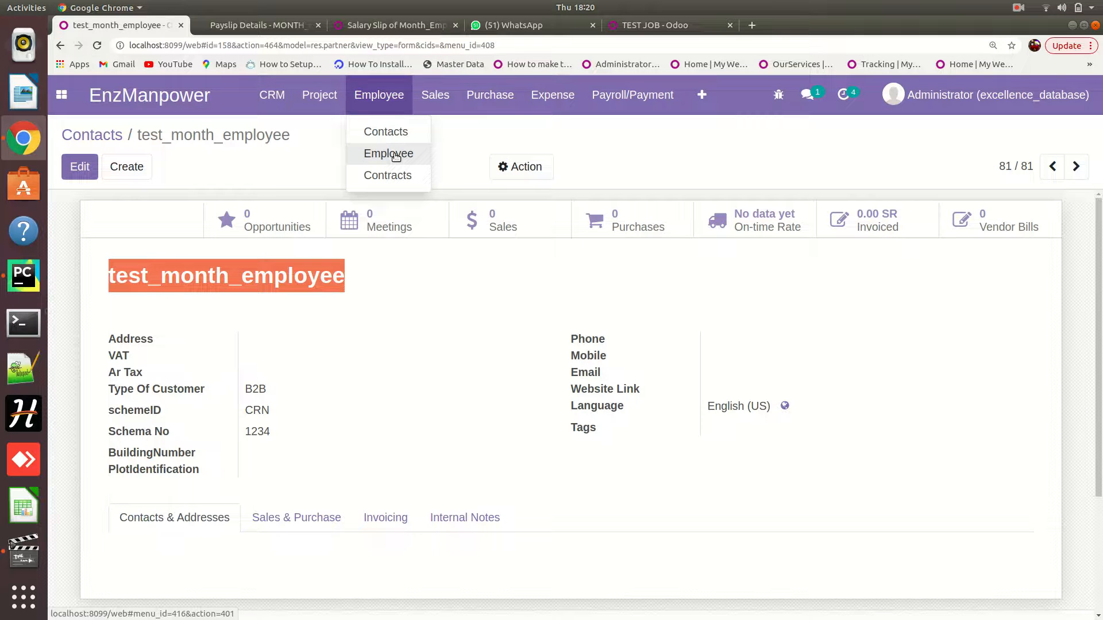
click(395, 155)
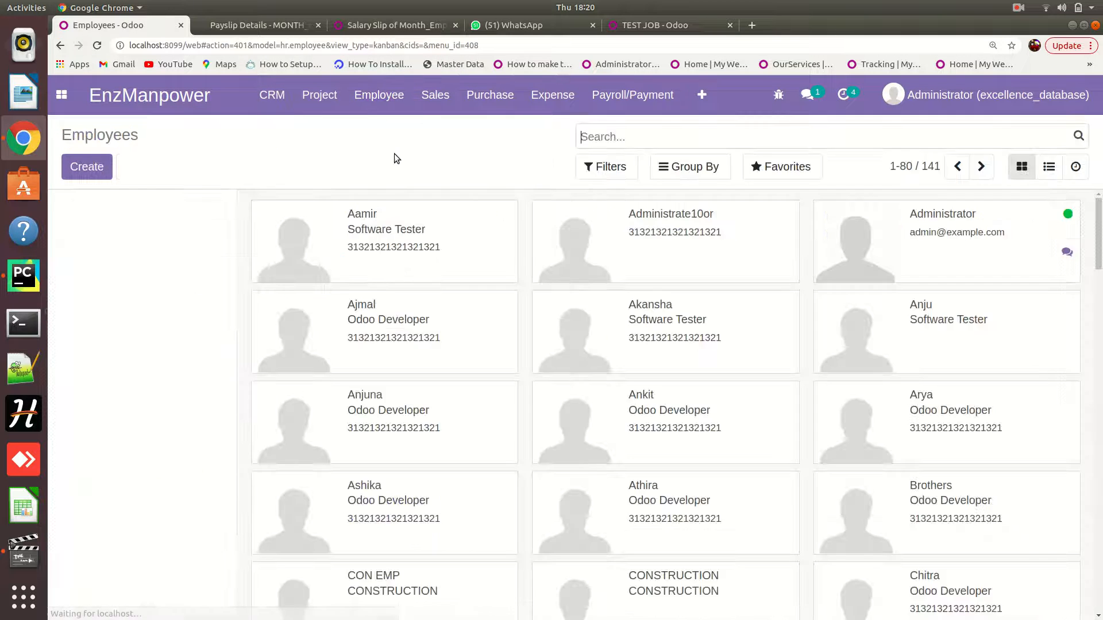
click(77, 167)
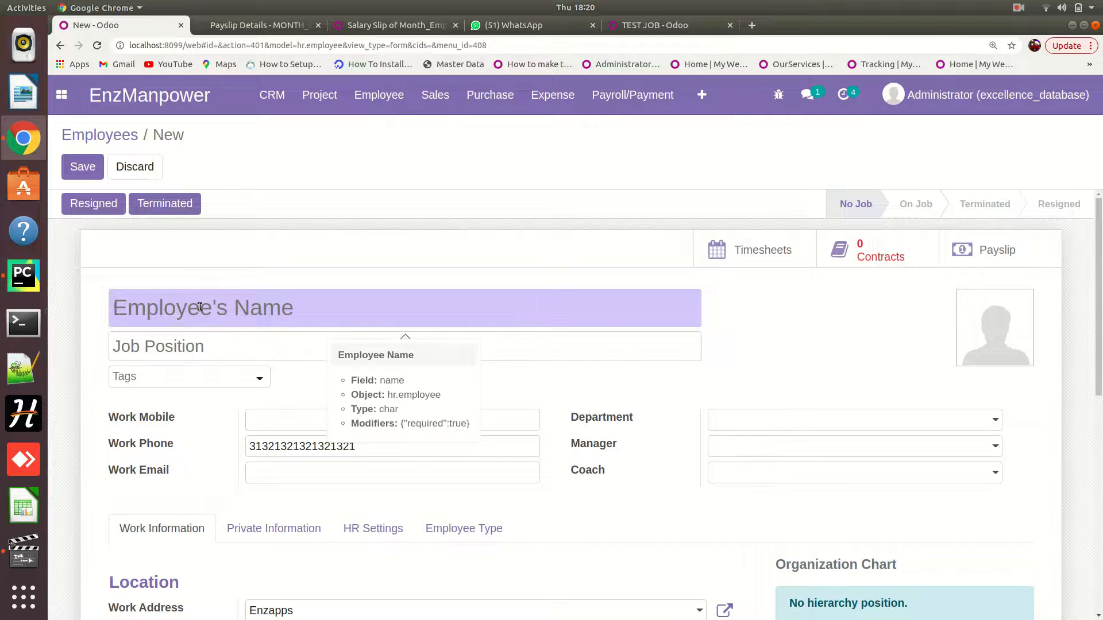
key(ctrl+v)
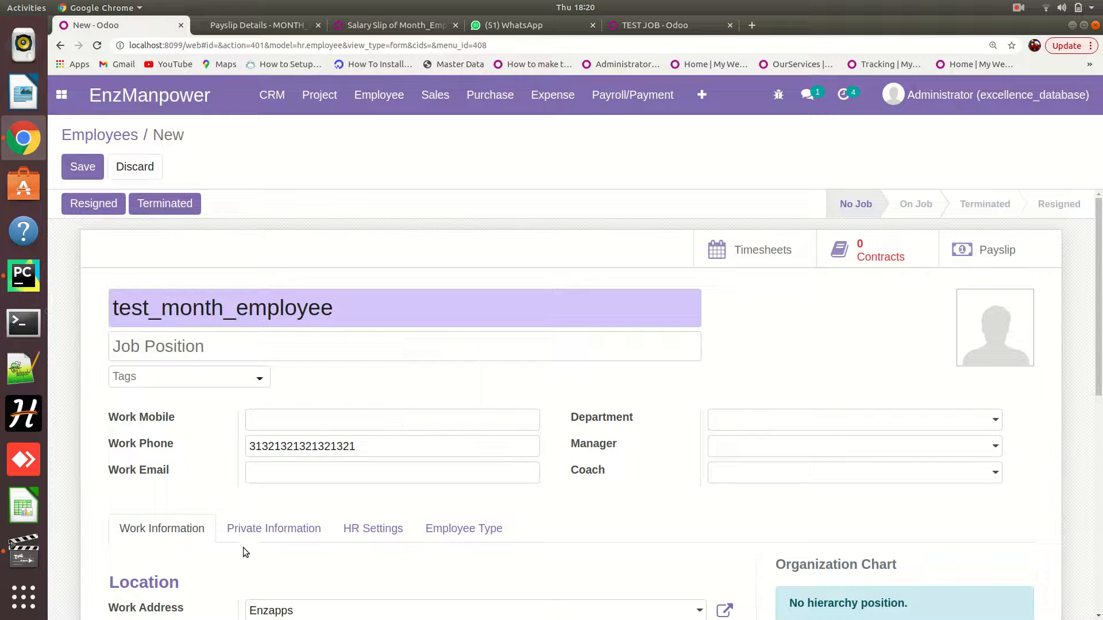
Set the employee's private contact address to test_month_employee.
click(270, 535)
scroll(253, 551, down, 5)
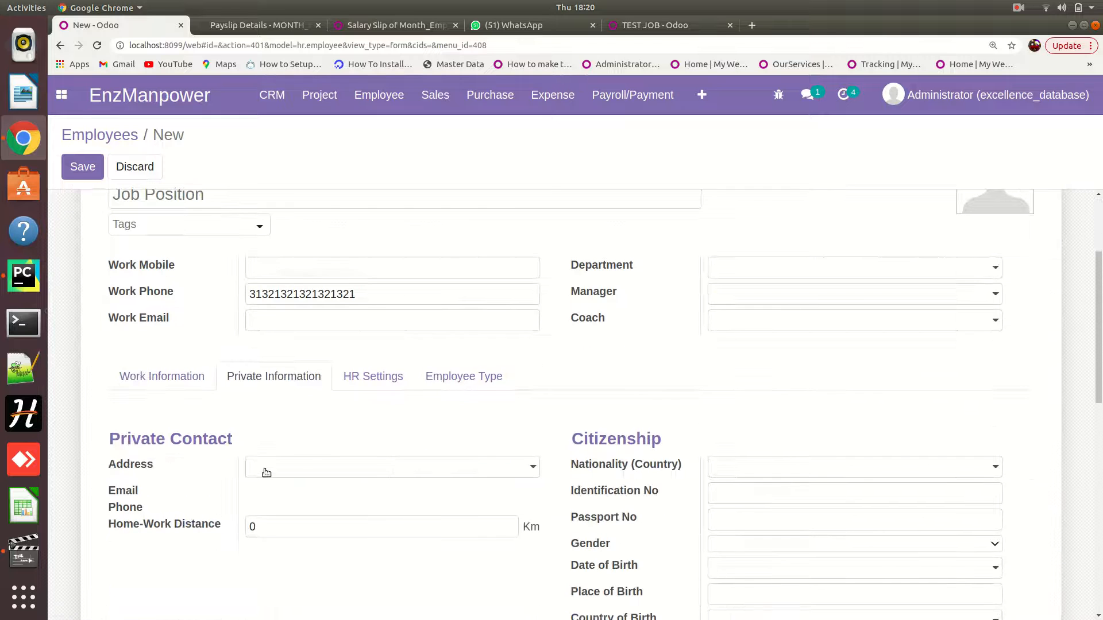
click(258, 467)
key(ctrl+v)
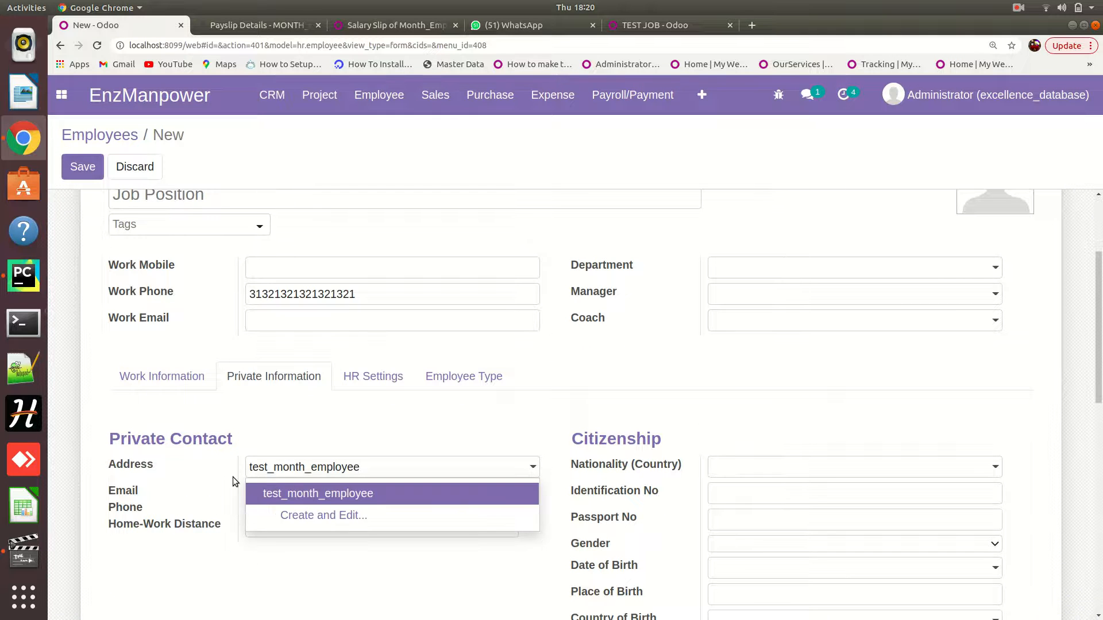
click(331, 493)
In the employee's HR settings, choose Odoo Developer as job position and set the timesheet cost to 1000 SR per hour.
click(370, 377)
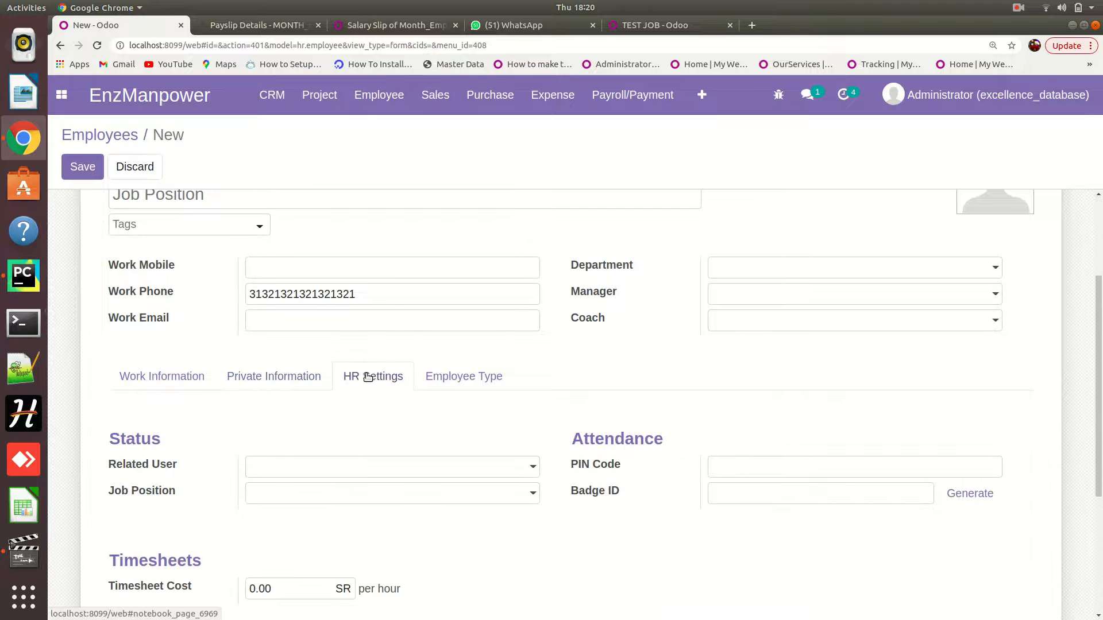
scroll(354, 405, down, 3)
click(282, 404)
click(286, 453)
click(270, 503)
text(1,00)
text(0)
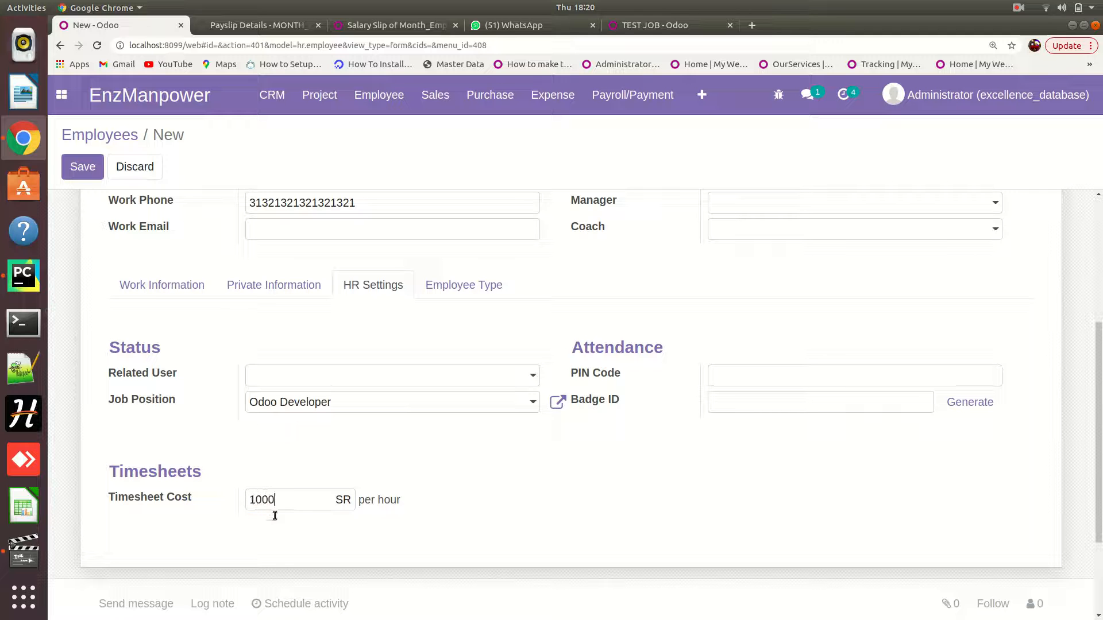
Set the internal, monthly-paid employee's wage to 5000 per month and save the employee record.
click(447, 289)
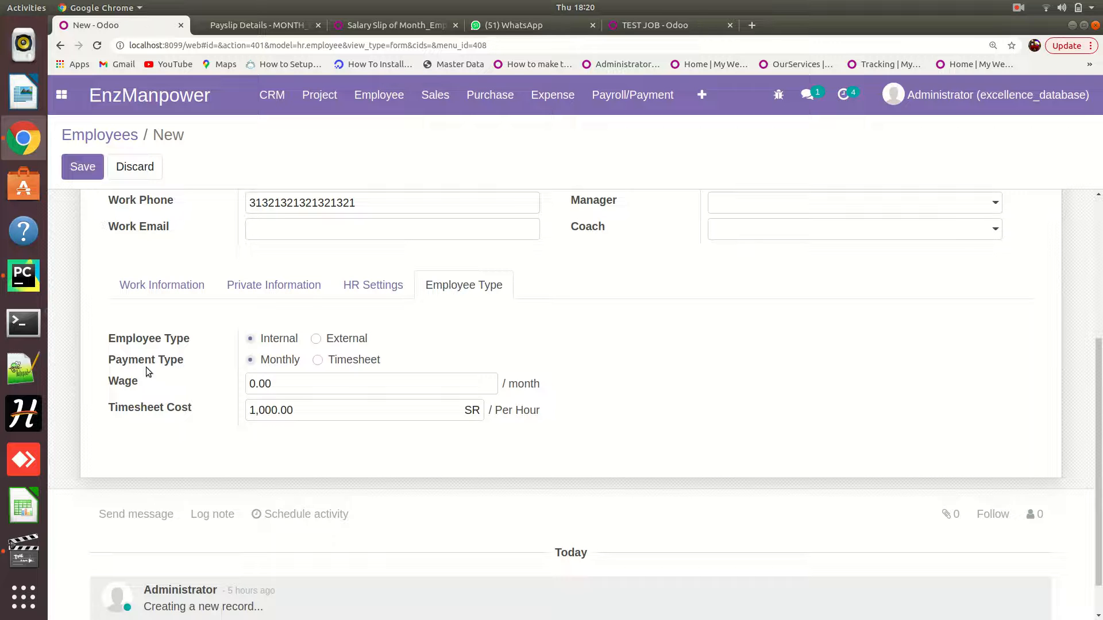
mouse_move(122, 363)
click(260, 385)
double_click(277, 383)
text(5000)
click(78, 166)
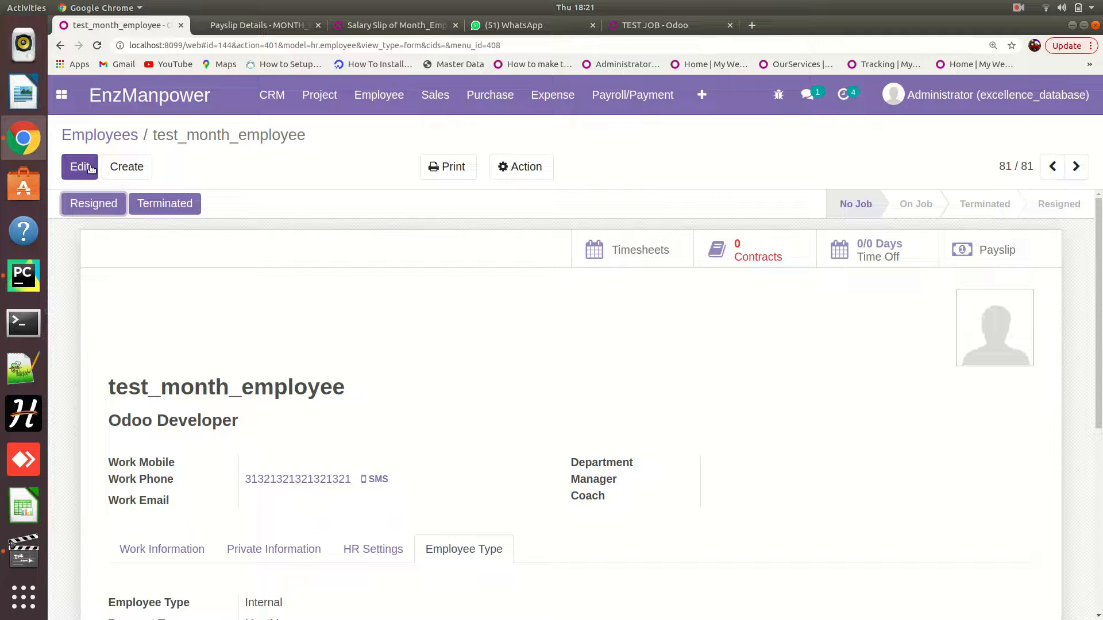
Create a CRM pipeline opportunity for the contact test_month_employee and open its full form for editing.
click(266, 96)
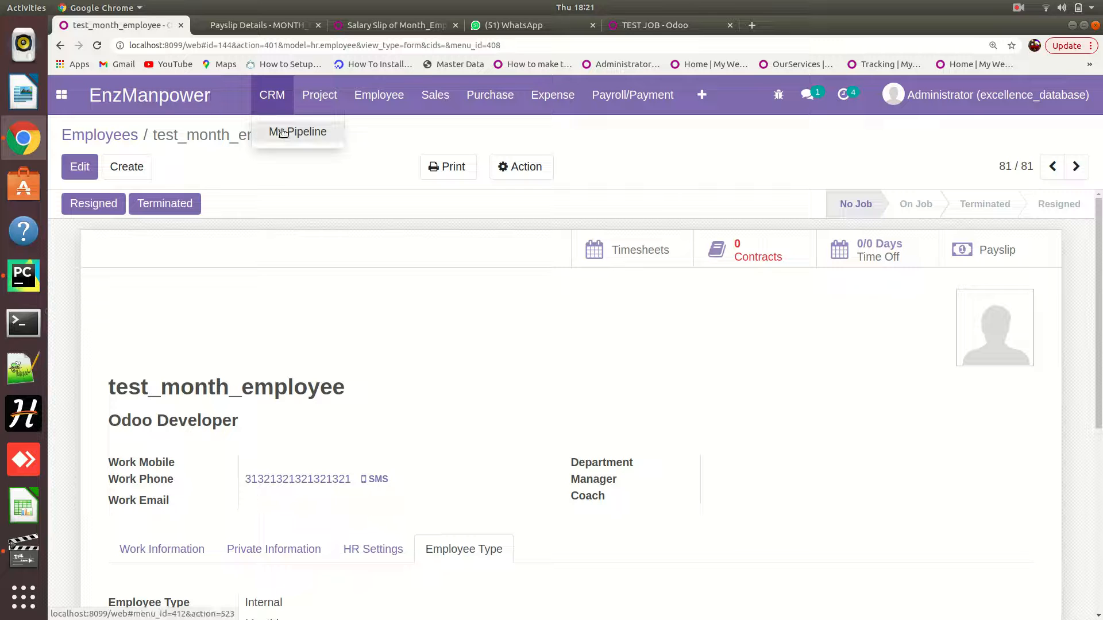
click(283, 132)
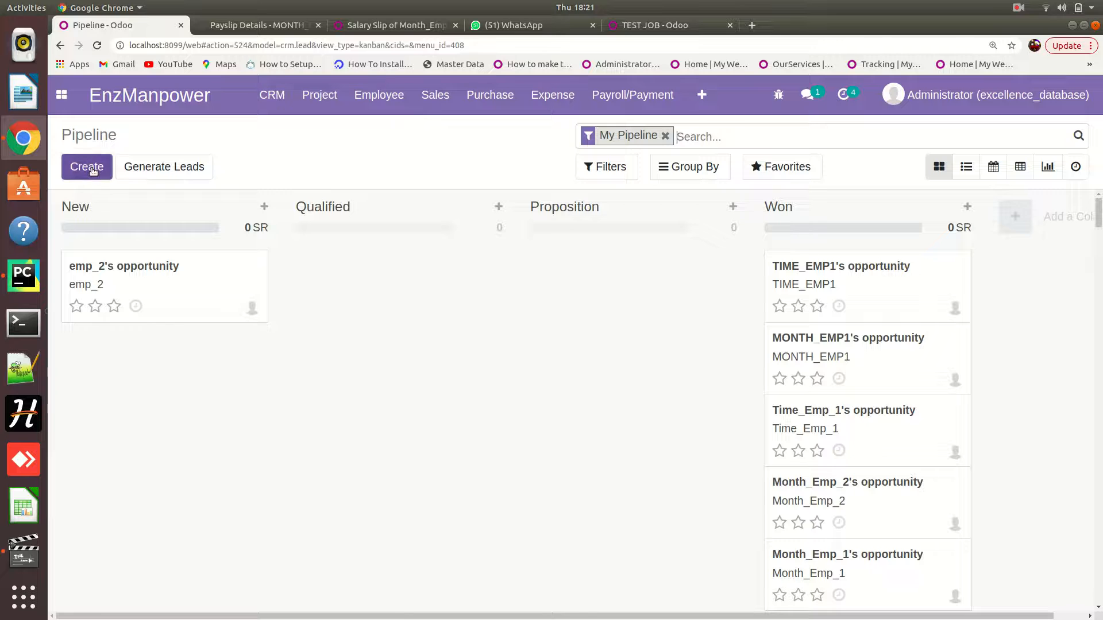
click(87, 167)
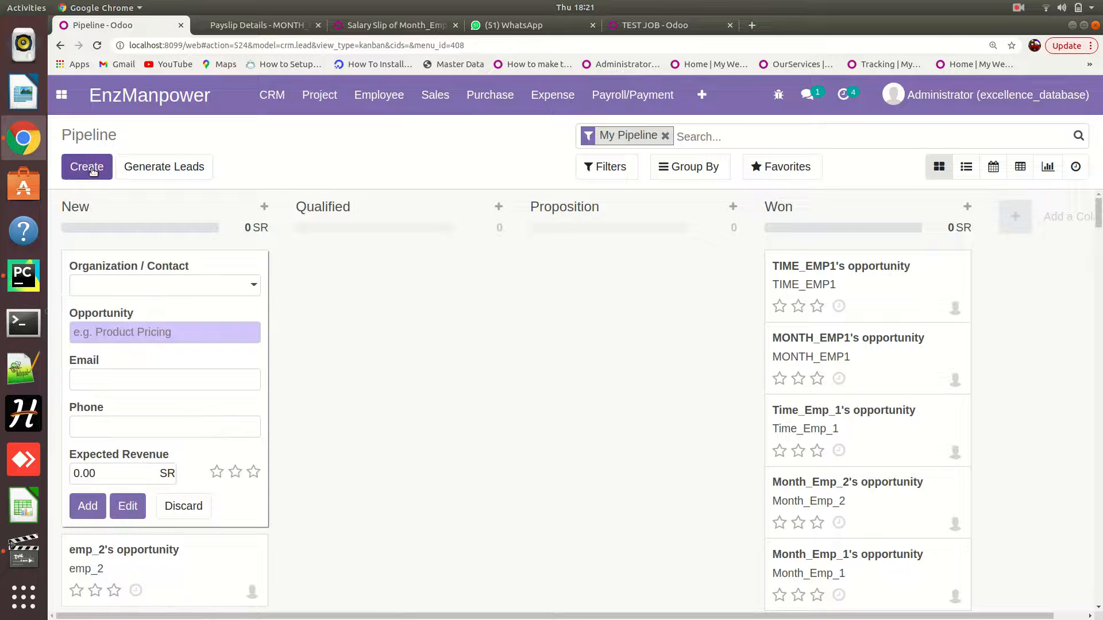
click(131, 287)
text(test_month_employee)
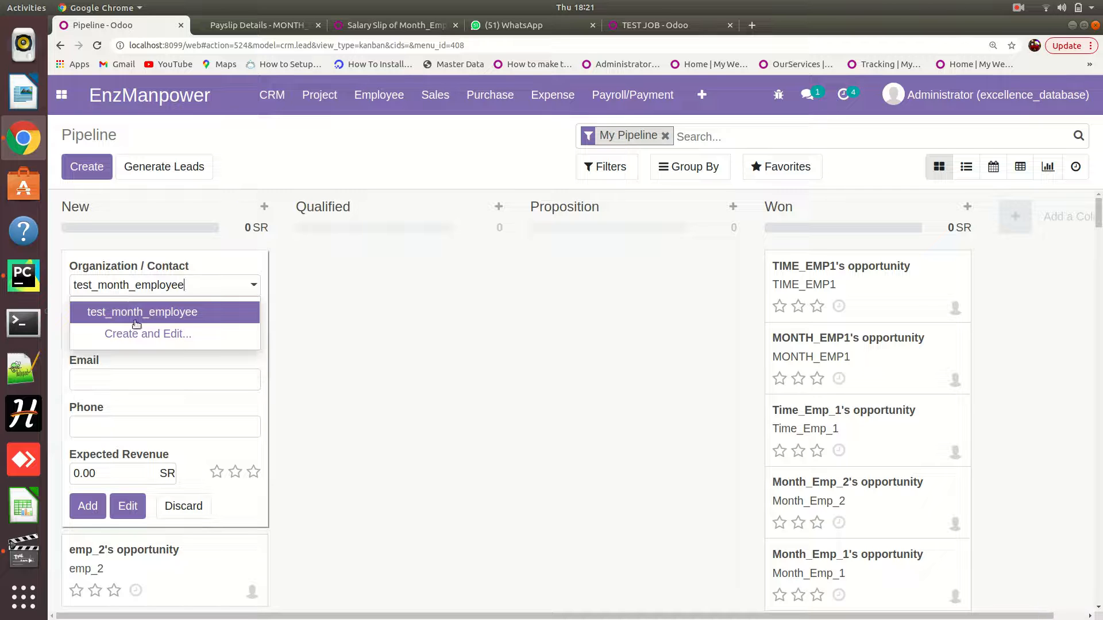
click(135, 312)
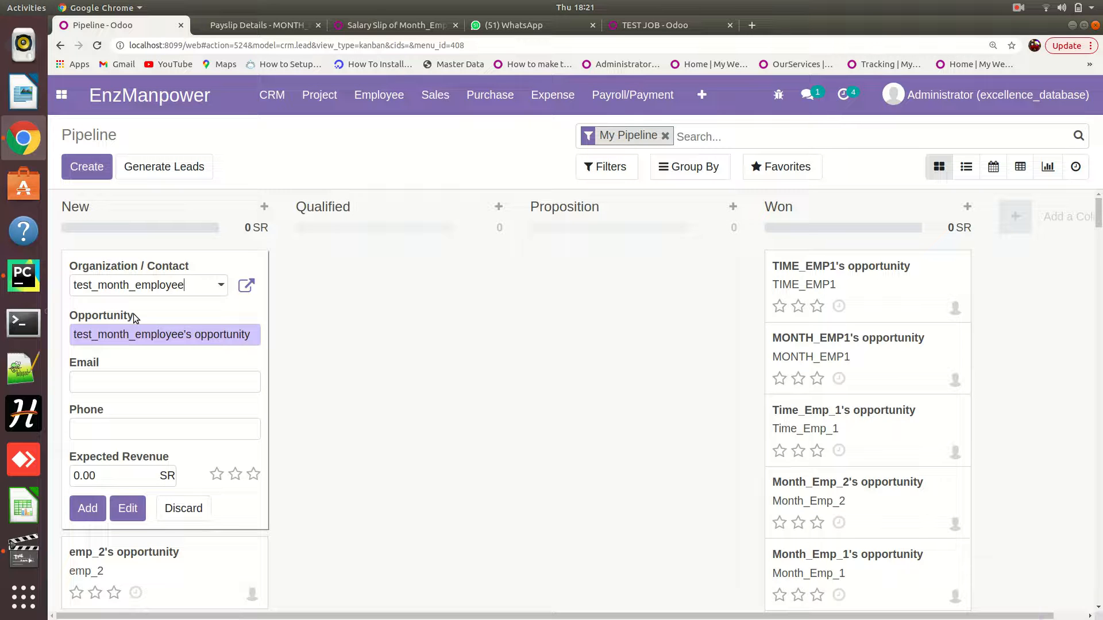
click(127, 510)
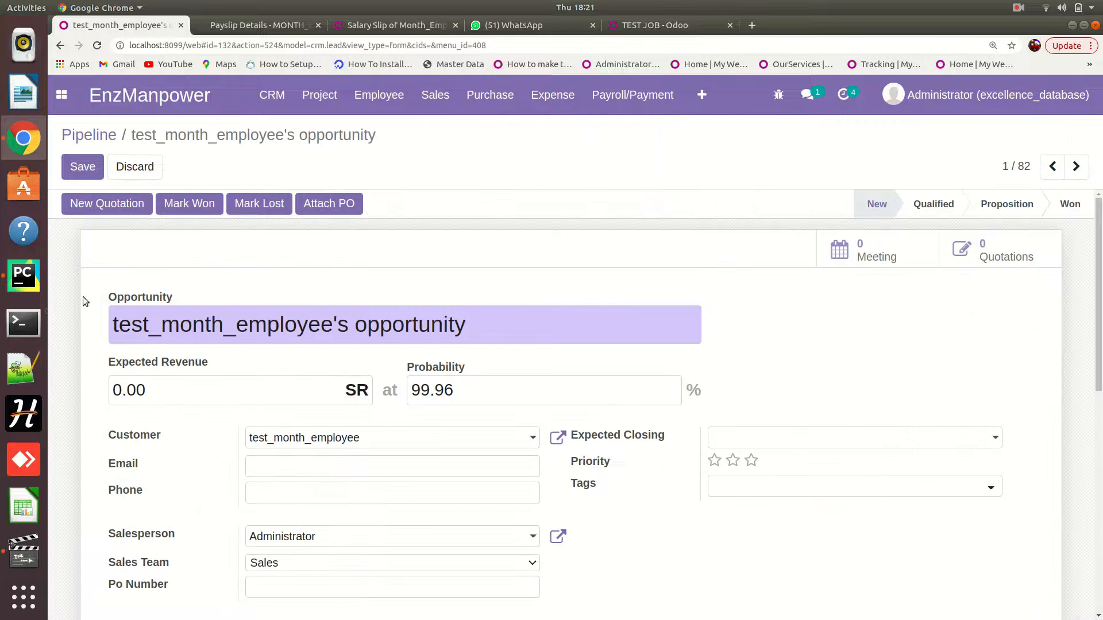
Add an enquiry line to the opportunity for Odoo Developer with a contract period of 2 Months.
scroll(222, 539, down, 5)
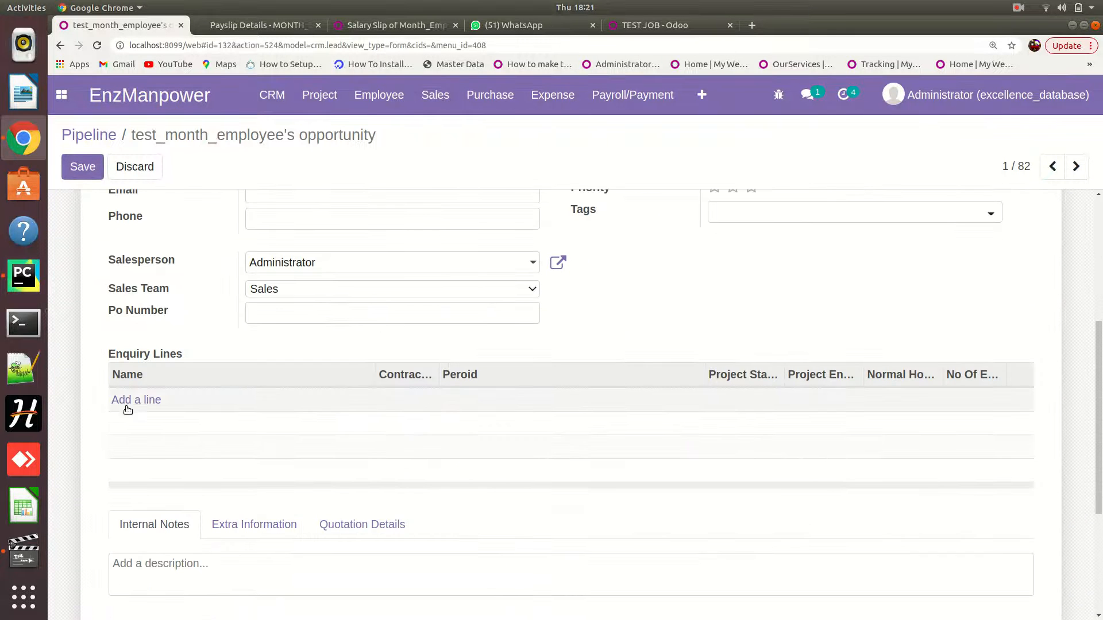
click(132, 401)
click(131, 400)
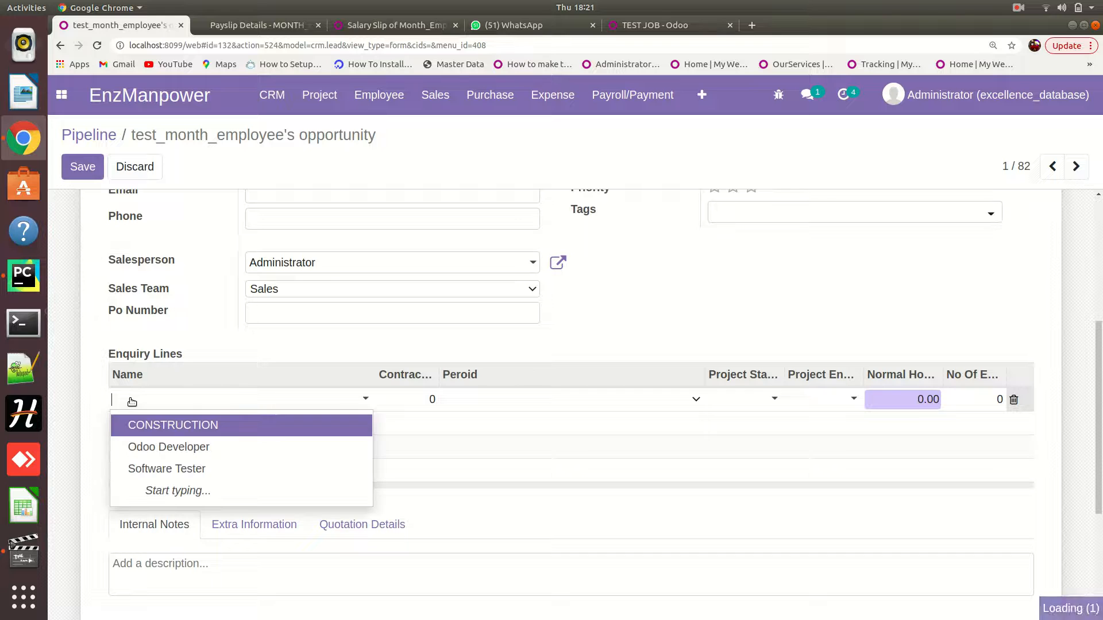
click(141, 447)
click(405, 399)
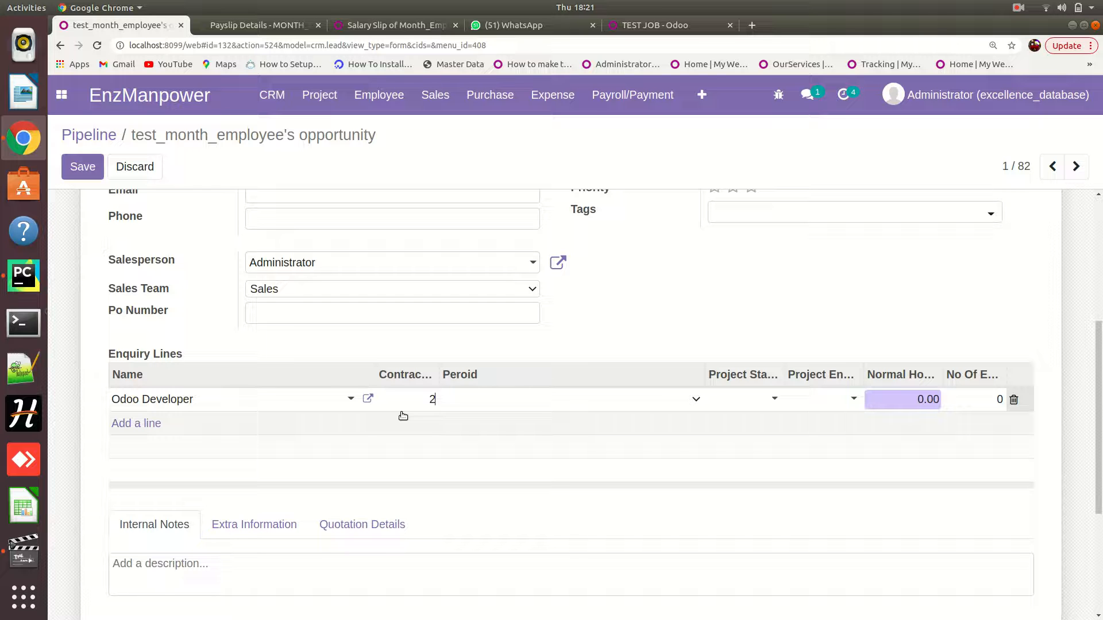
click(467, 398)
click(467, 397)
click(462, 473)
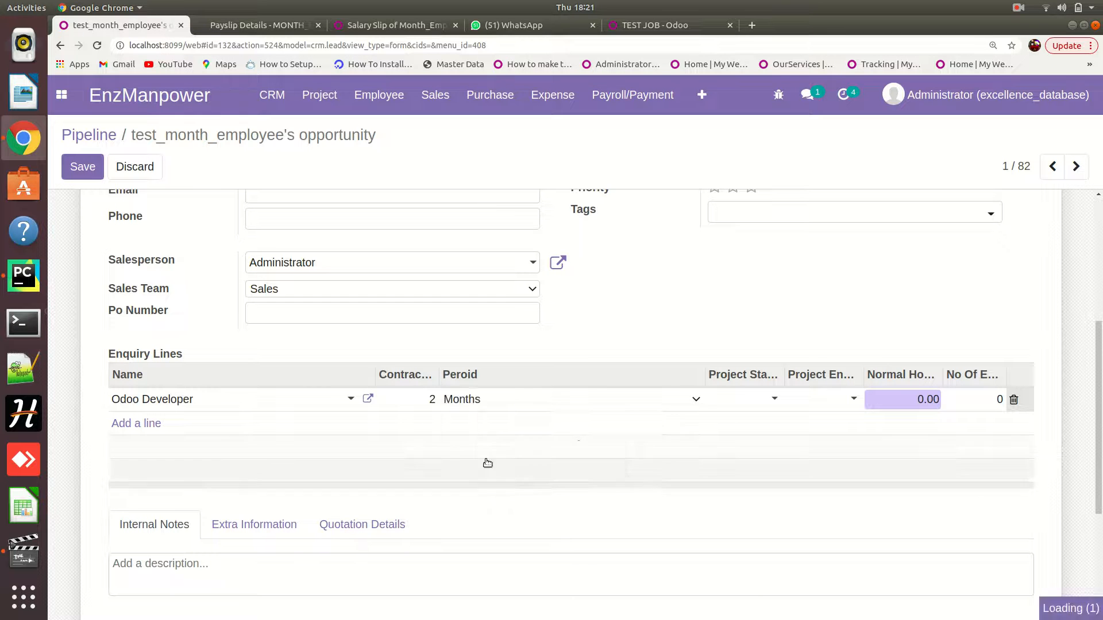
Set the enquiry line's project start date to 04/01/2022, normal hours to 8 and number of employees to 1.
click(734, 401)
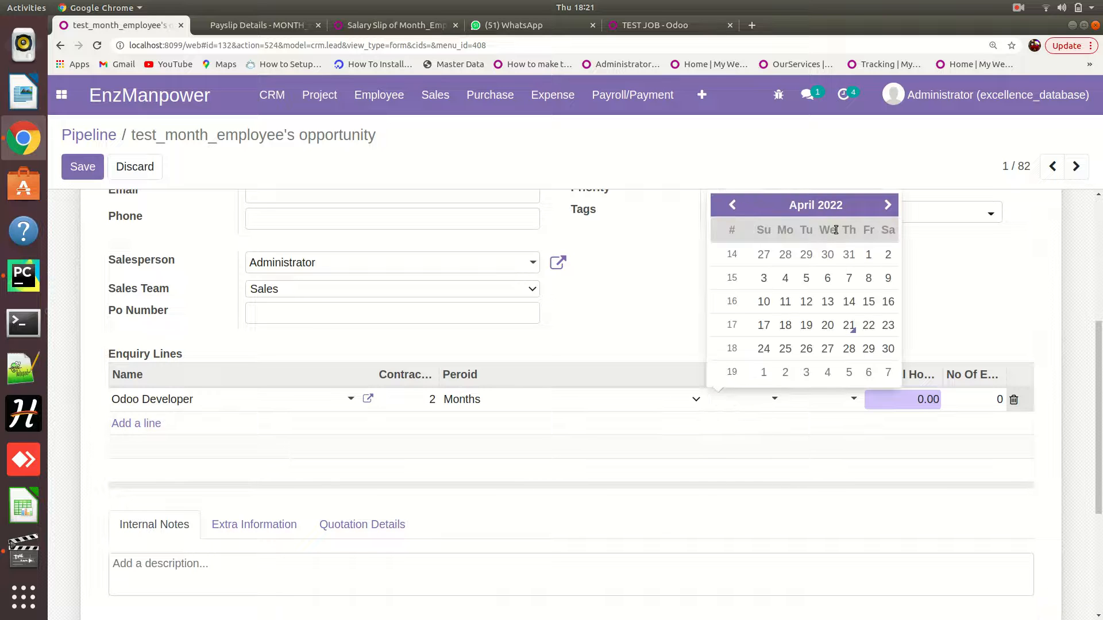
click(871, 253)
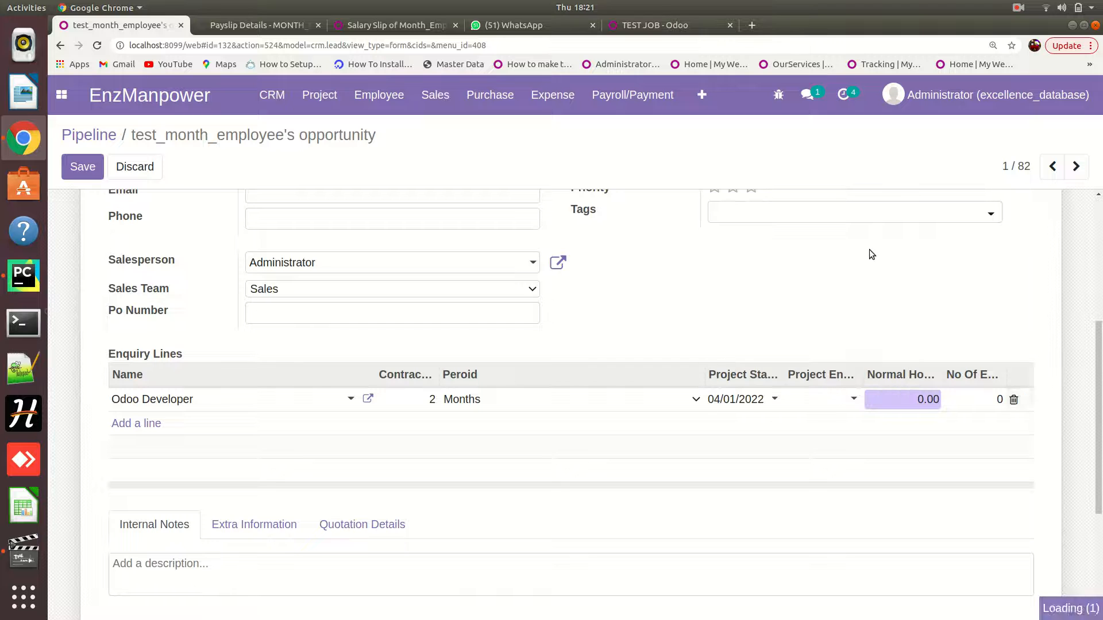
click(896, 399)
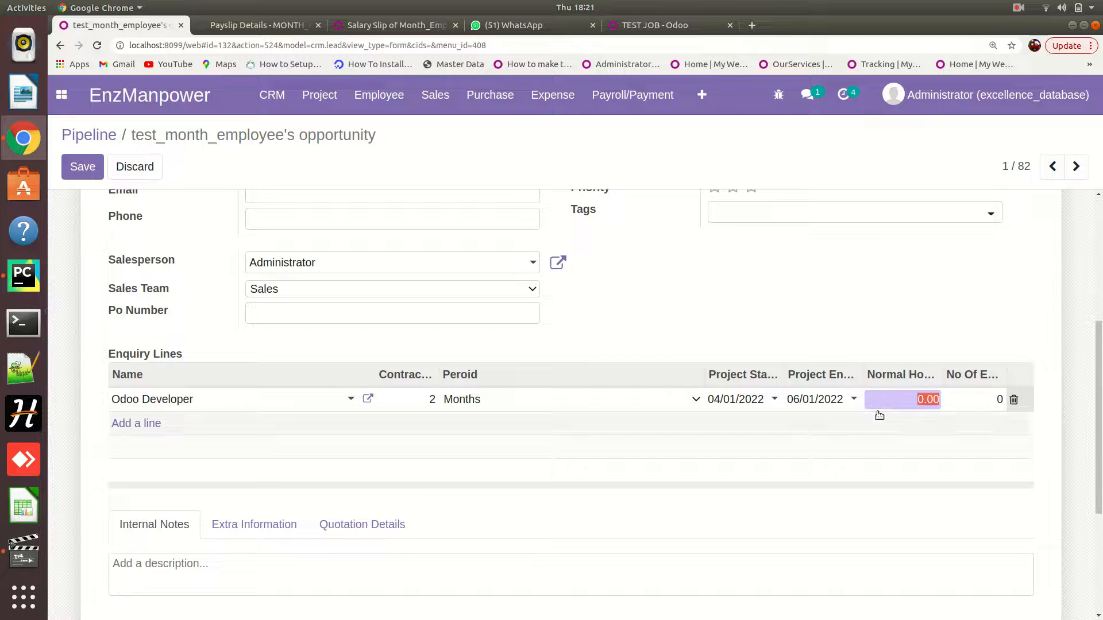
text(8)
click(968, 405)
text(1)
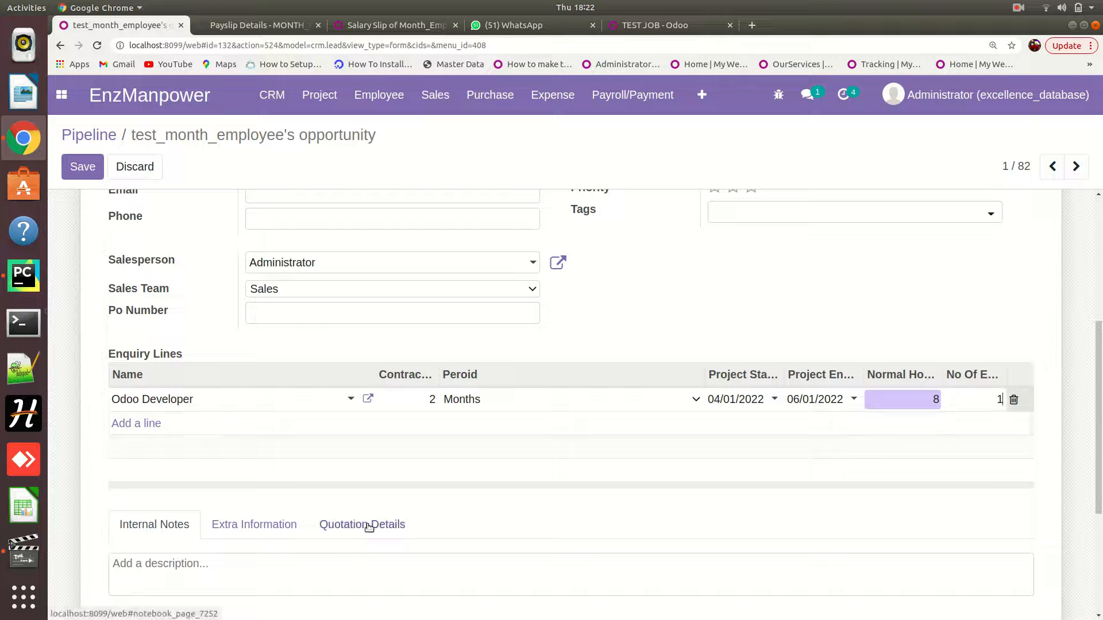
scroll(357, 485, down, 2)
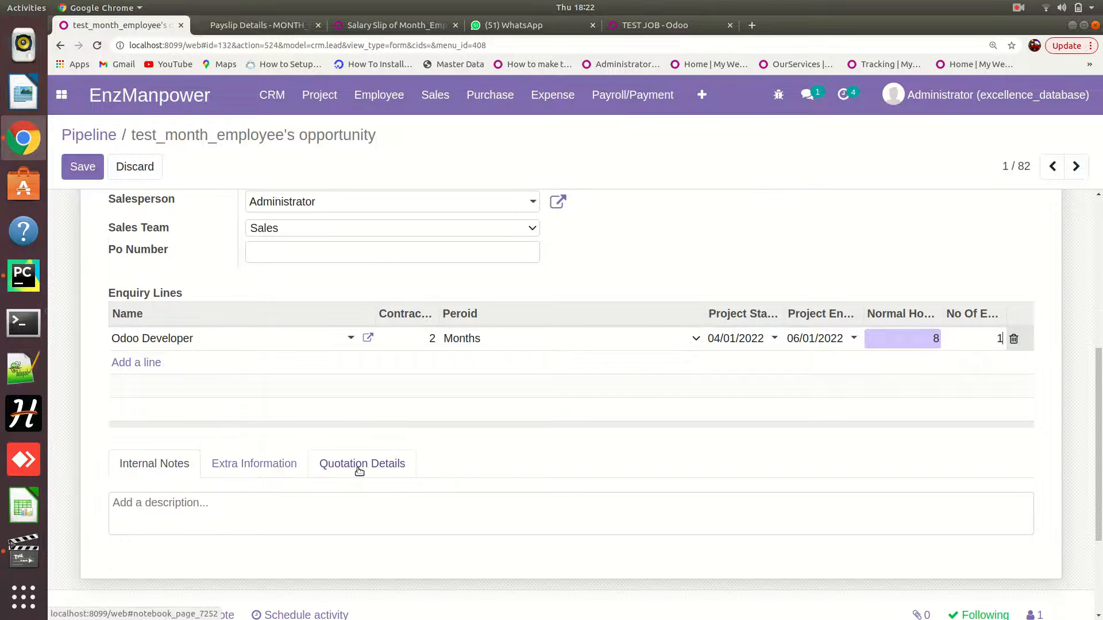
Set the unit price of the Odoo Developer line in the opportunity's quotation details to 1000.
click(359, 466)
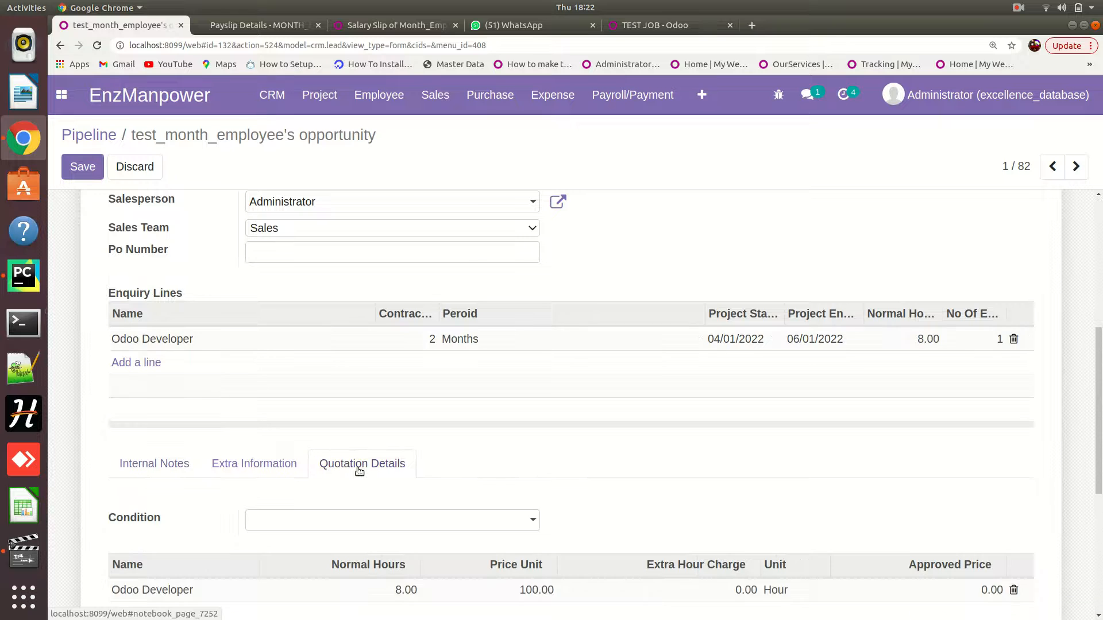
scroll(360, 471, down, 4)
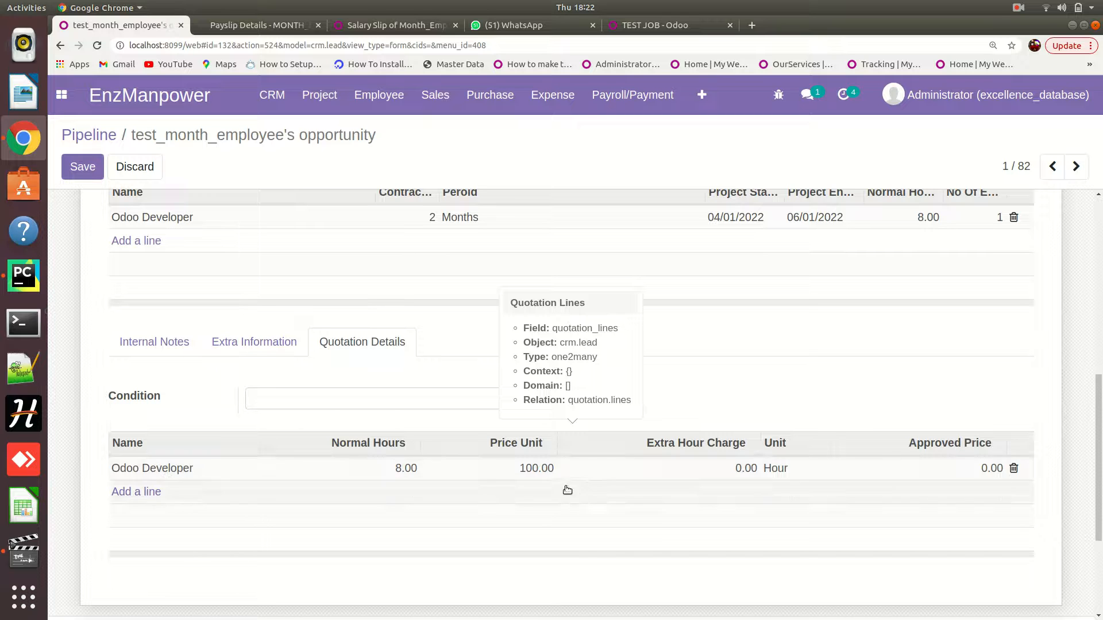
click(535, 473)
text(1000)
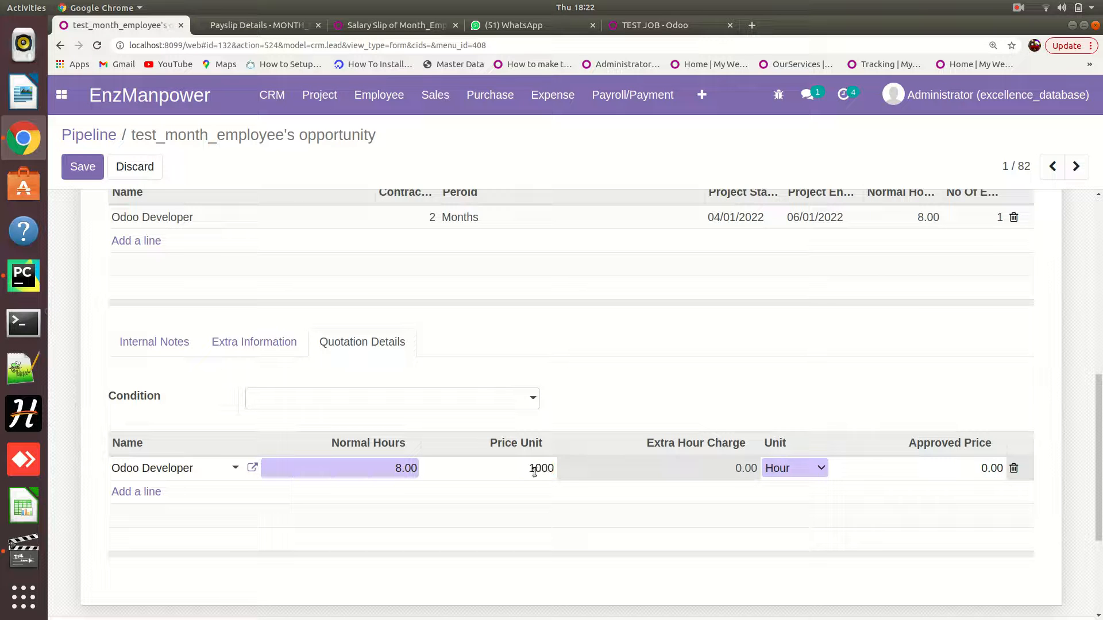
click(604, 404)
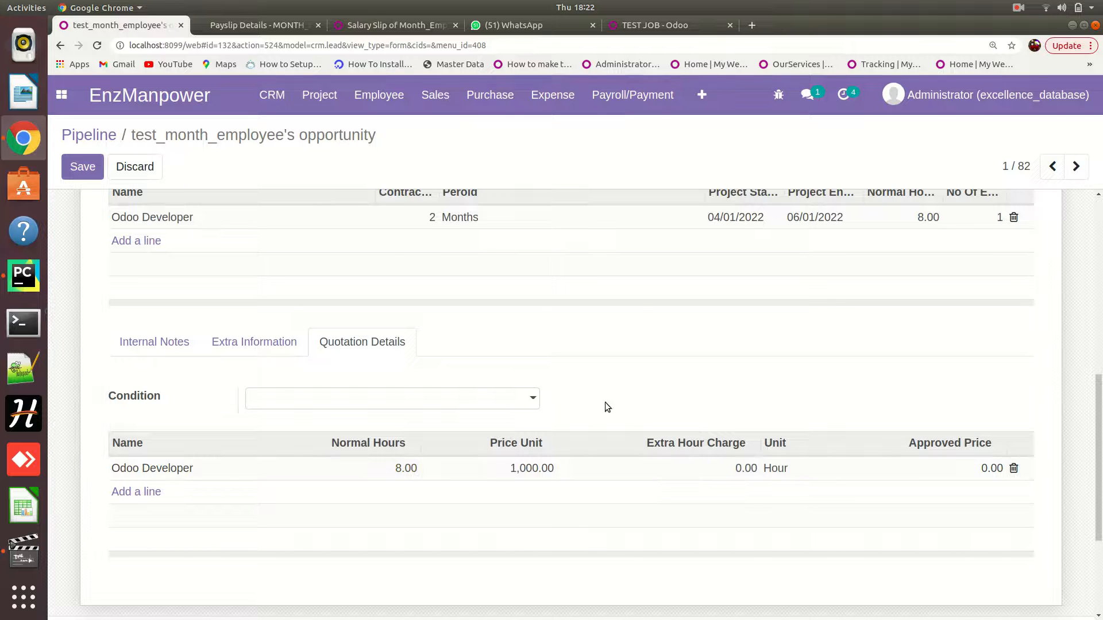
Set the Odoo Developer quotation line's unit to Monthly, extra hour charge to 100 and approved price to 1000.
click(782, 470)
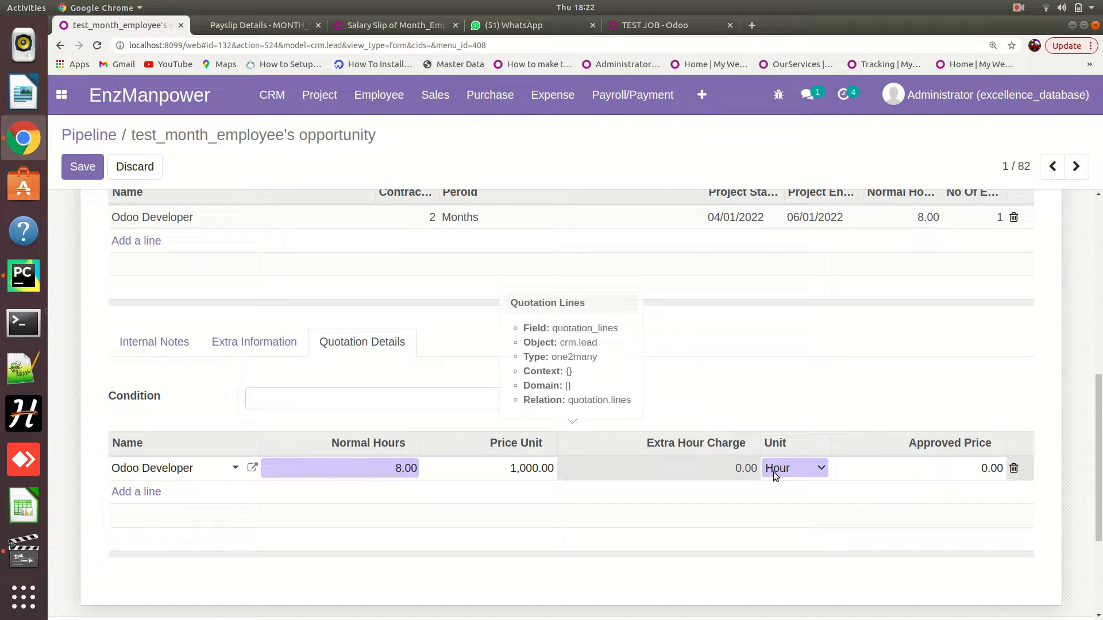
click(776, 467)
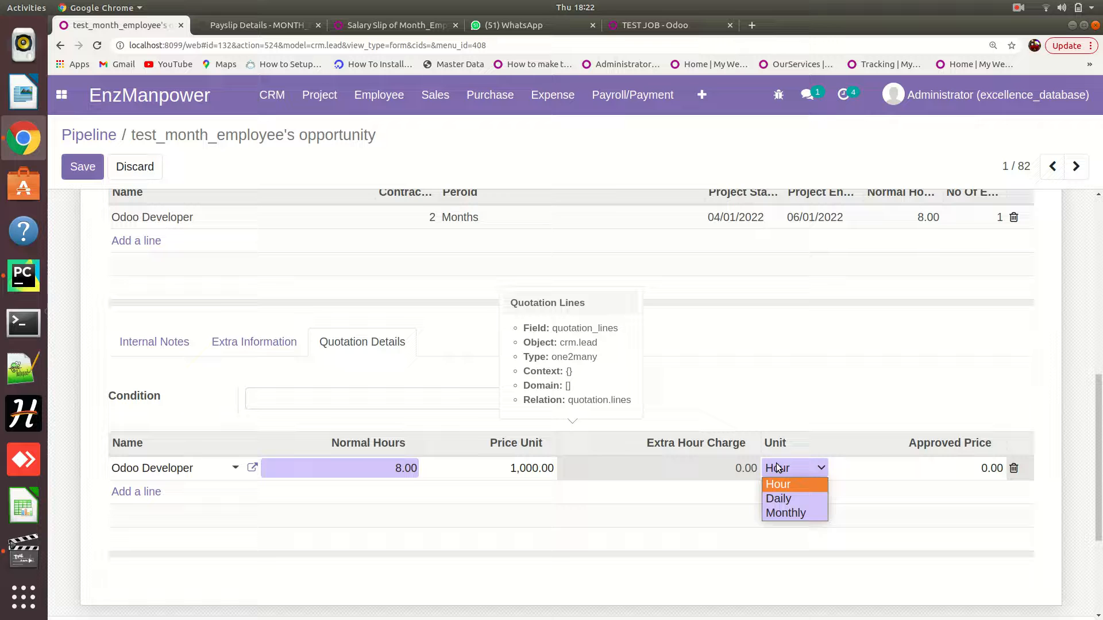
click(791, 516)
click(721, 469)
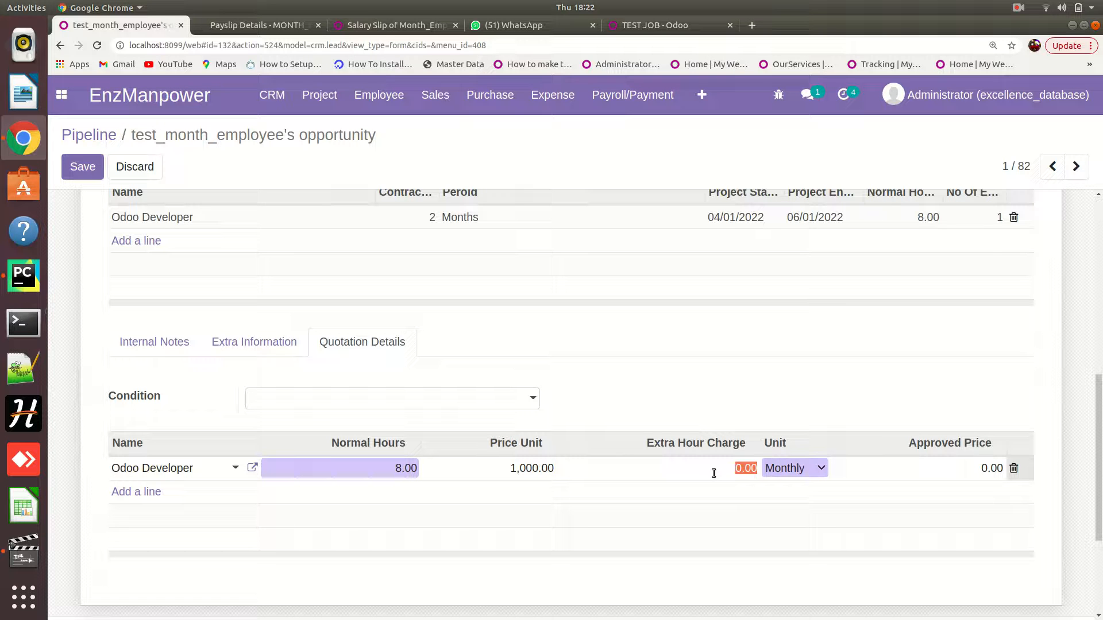
text(100)
click(955, 469)
text(1000)
Fill in the opportunity's PO number and save the opportunity.
scroll(539, 281, up, 5)
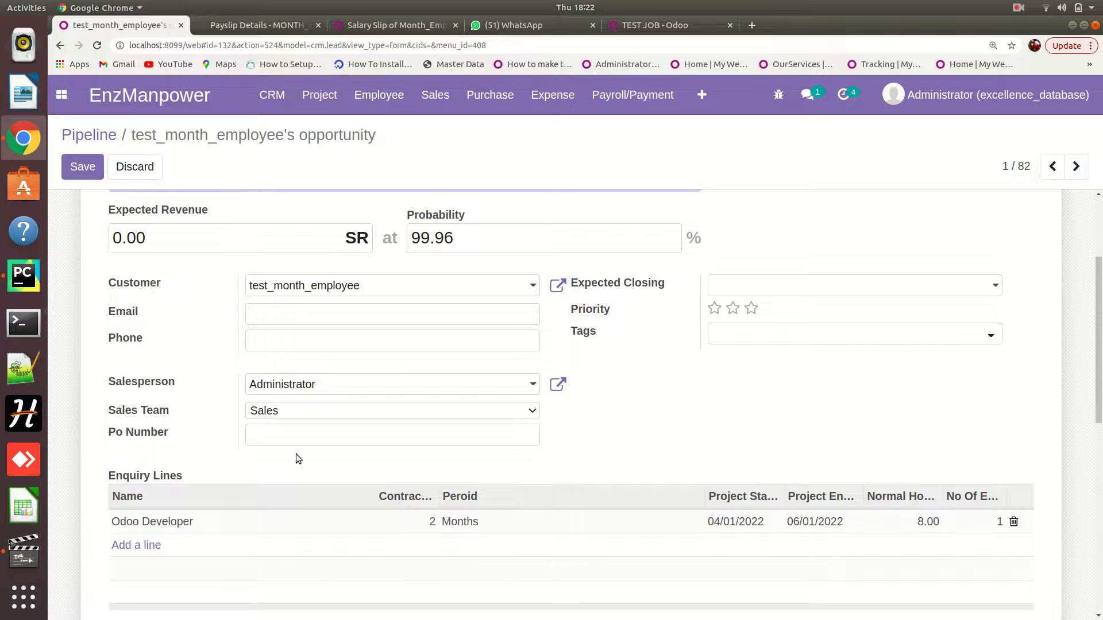
scroll(295, 439, down, 6)
click(293, 441)
scroll(316, 320, up, 4)
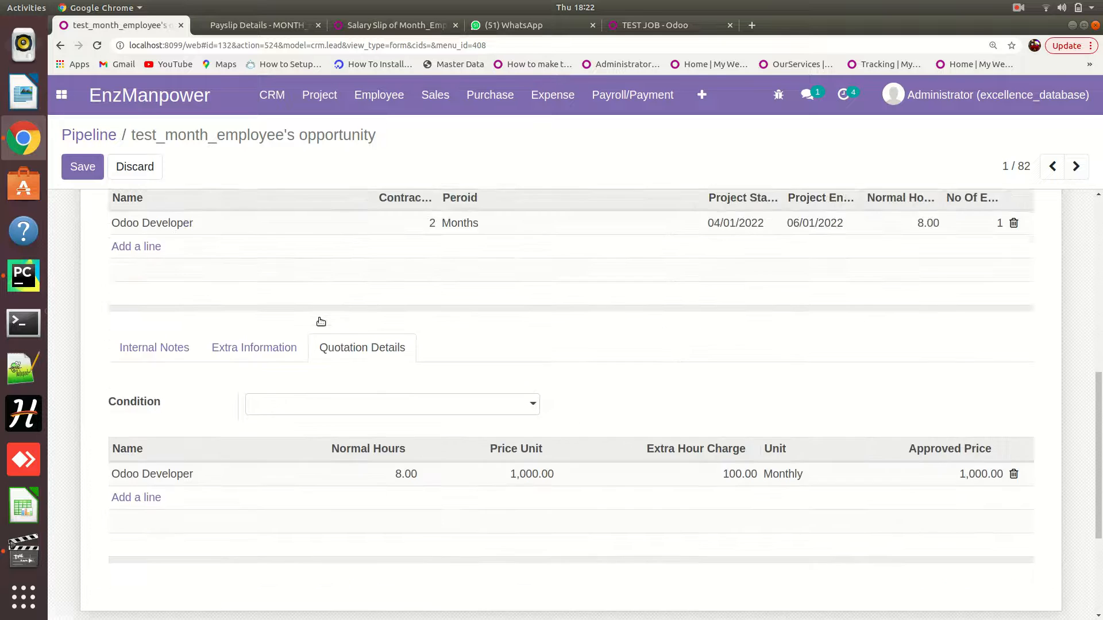
scroll(322, 328, up, 1)
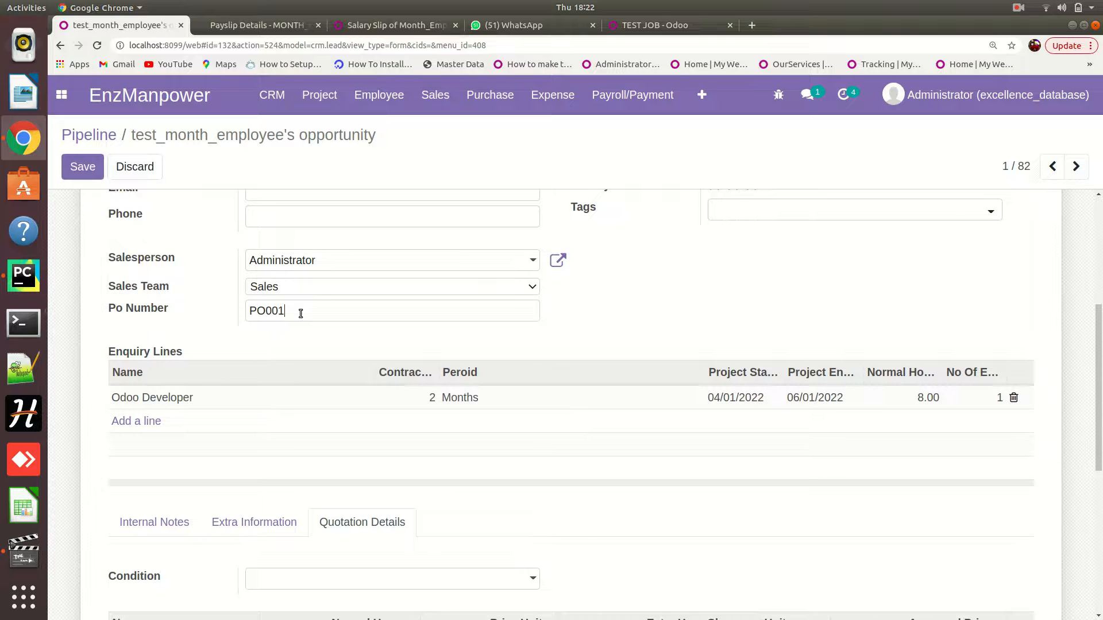
scroll(297, 313, up, 5)
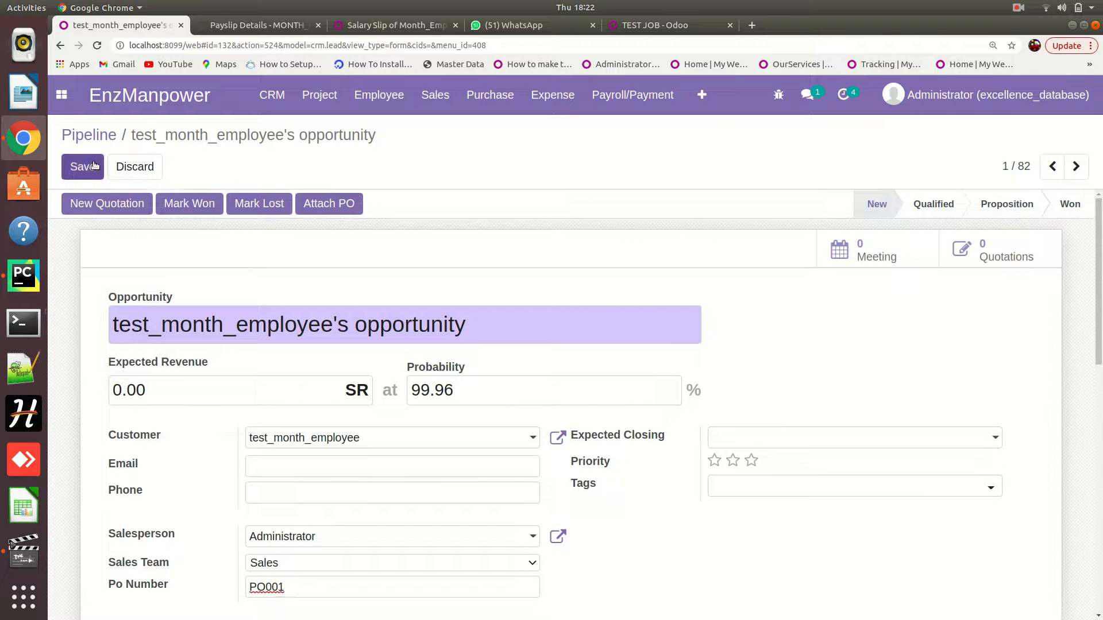
click(91, 166)
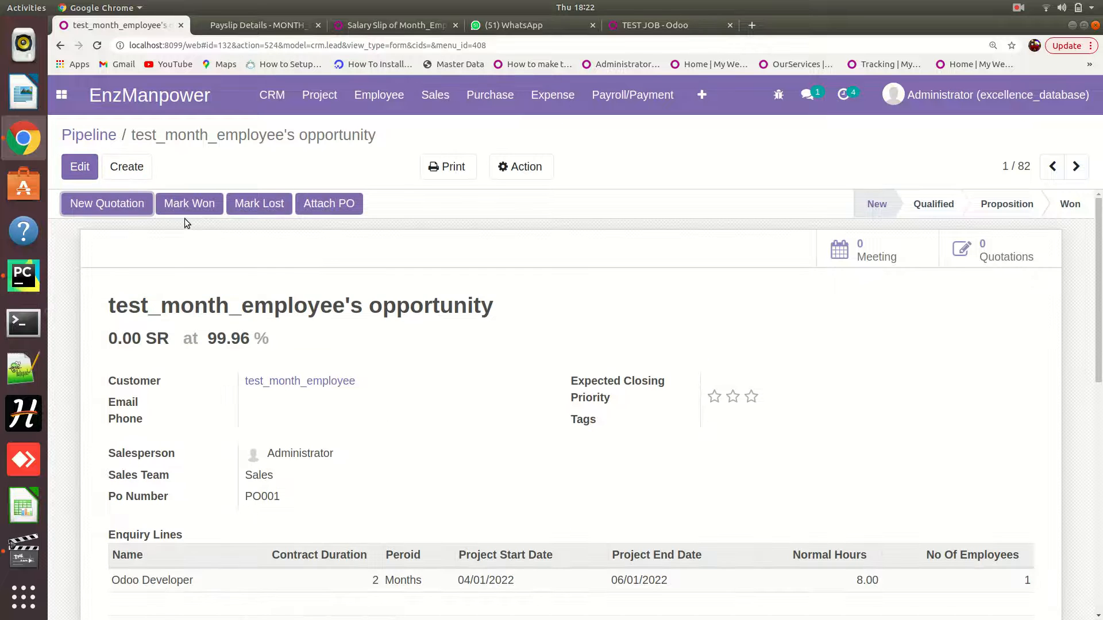
Mark the opportunity as won and open its employee assignment record for editing.
click(193, 202)
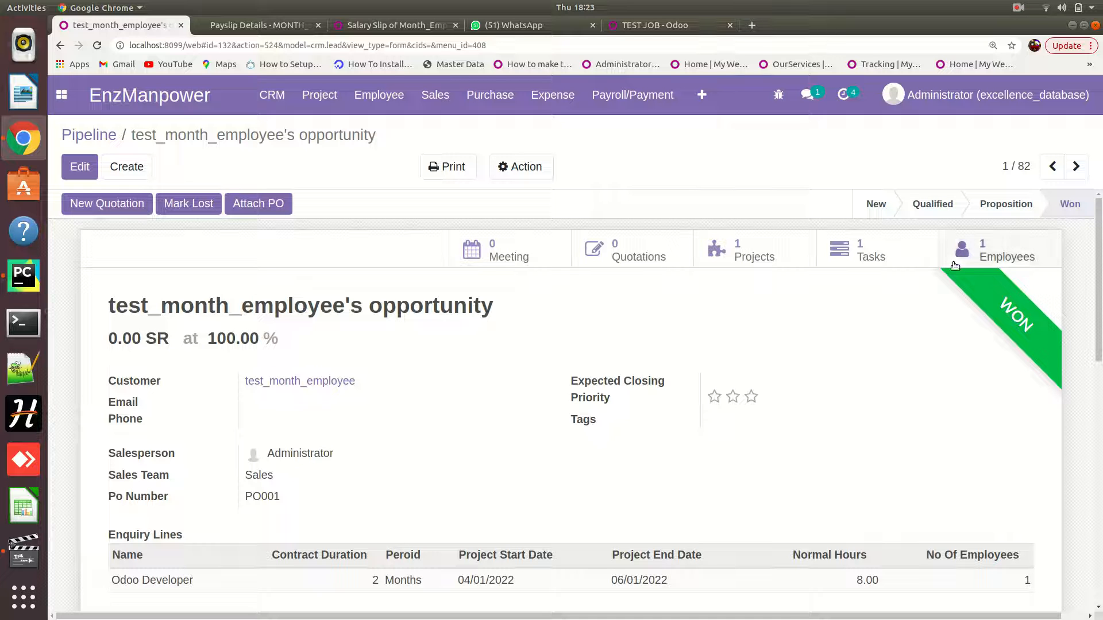
click(1013, 251)
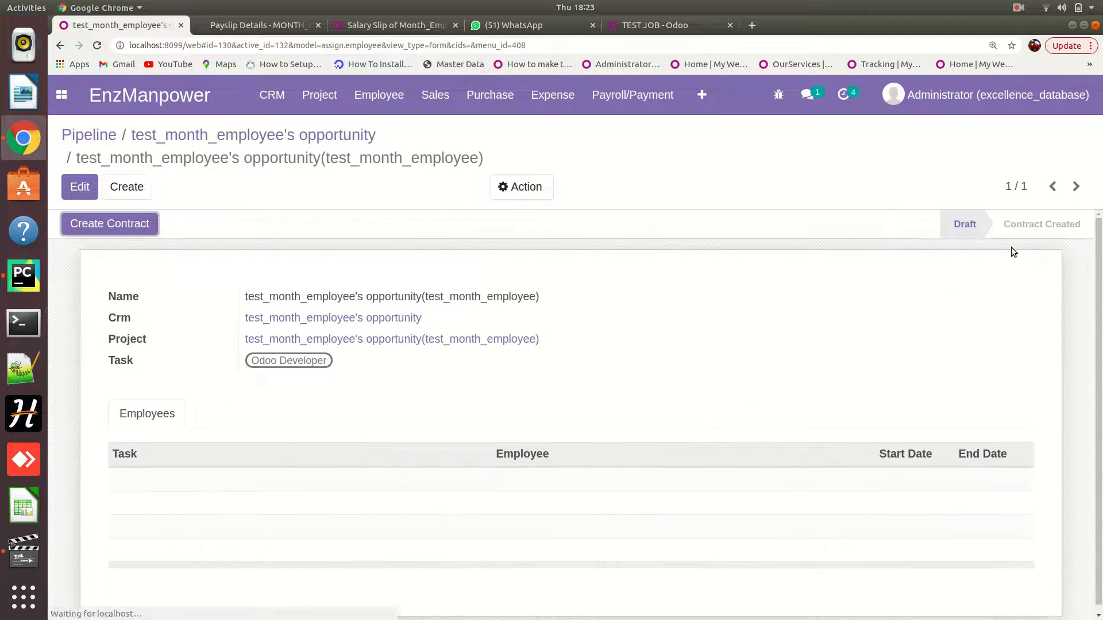
click(80, 187)
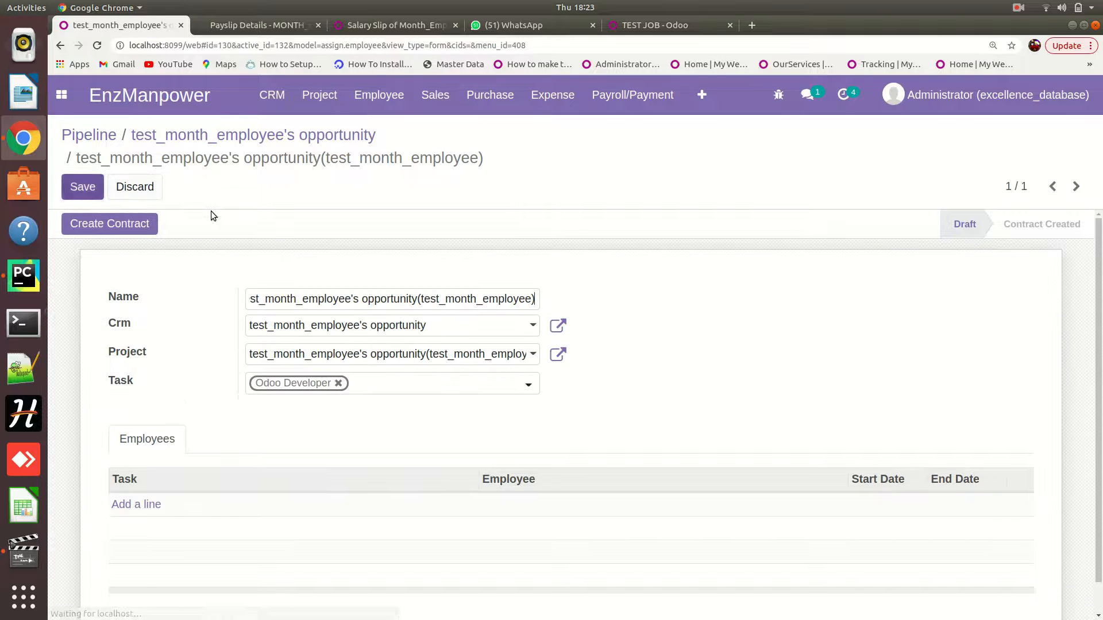
Assign test_month_employee to the Odoo Developer task, save the assignment and create the contract from it.
scroll(172, 344, down, 1)
click(120, 471)
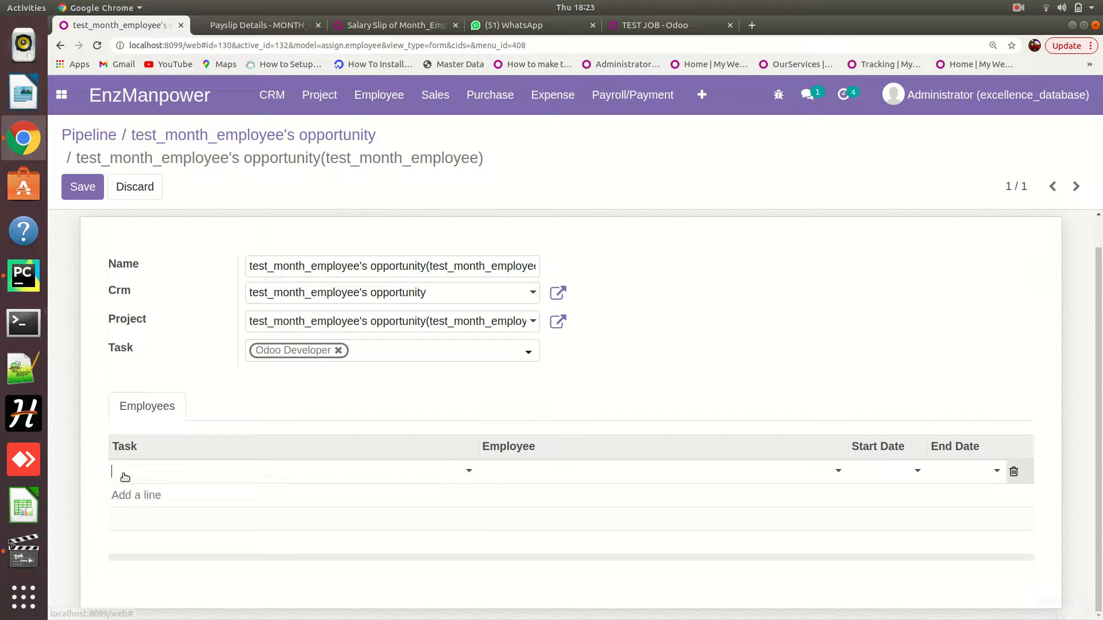
click(178, 497)
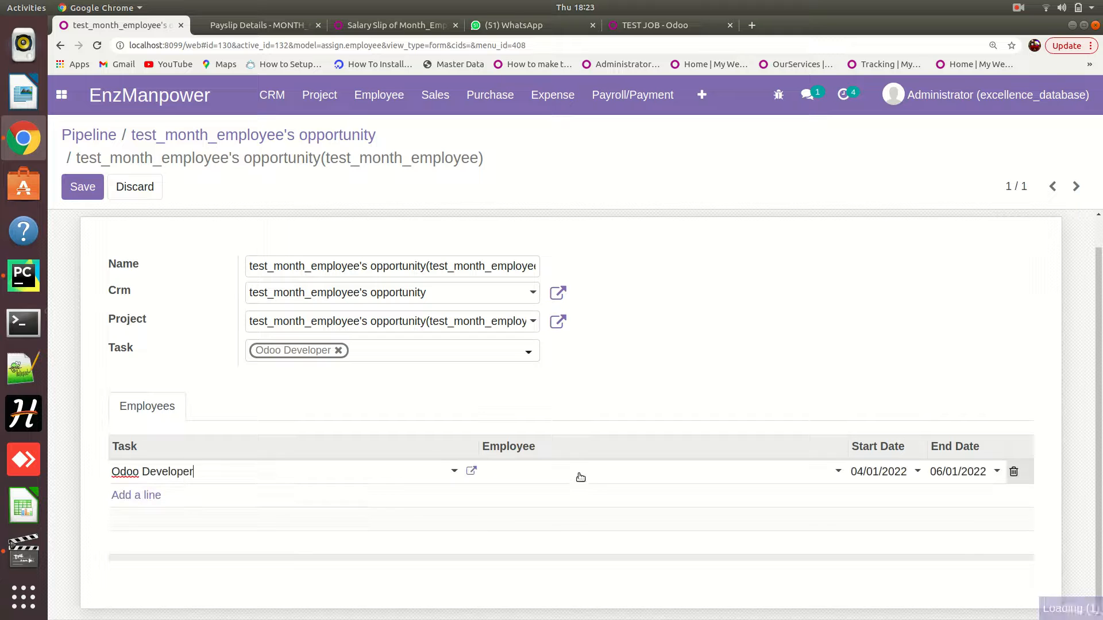
click(539, 471)
click(531, 499)
click(75, 184)
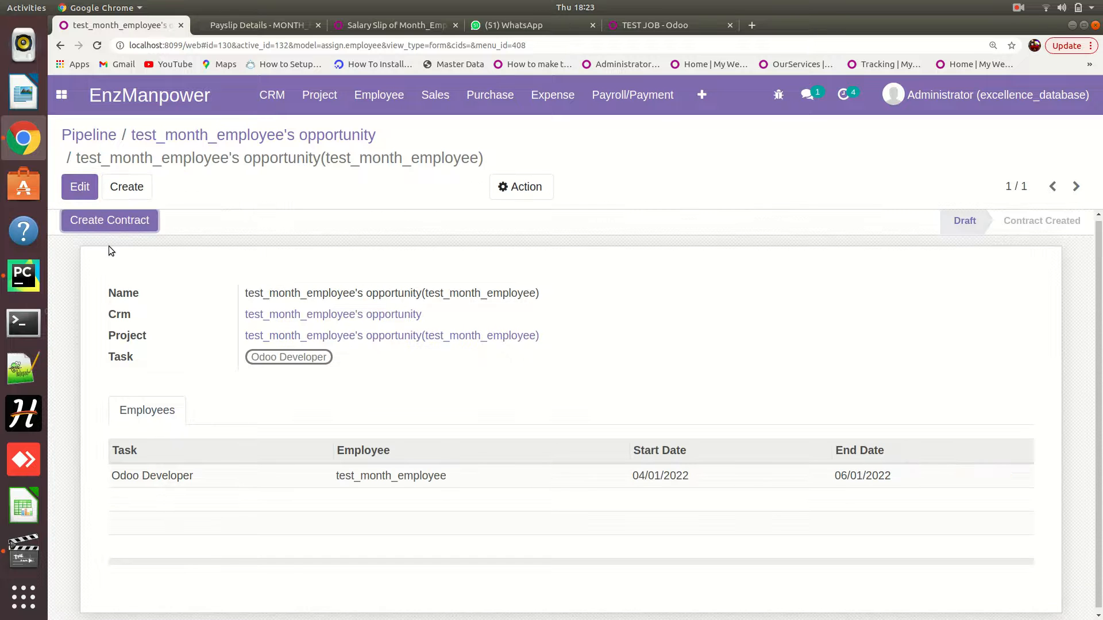
click(109, 226)
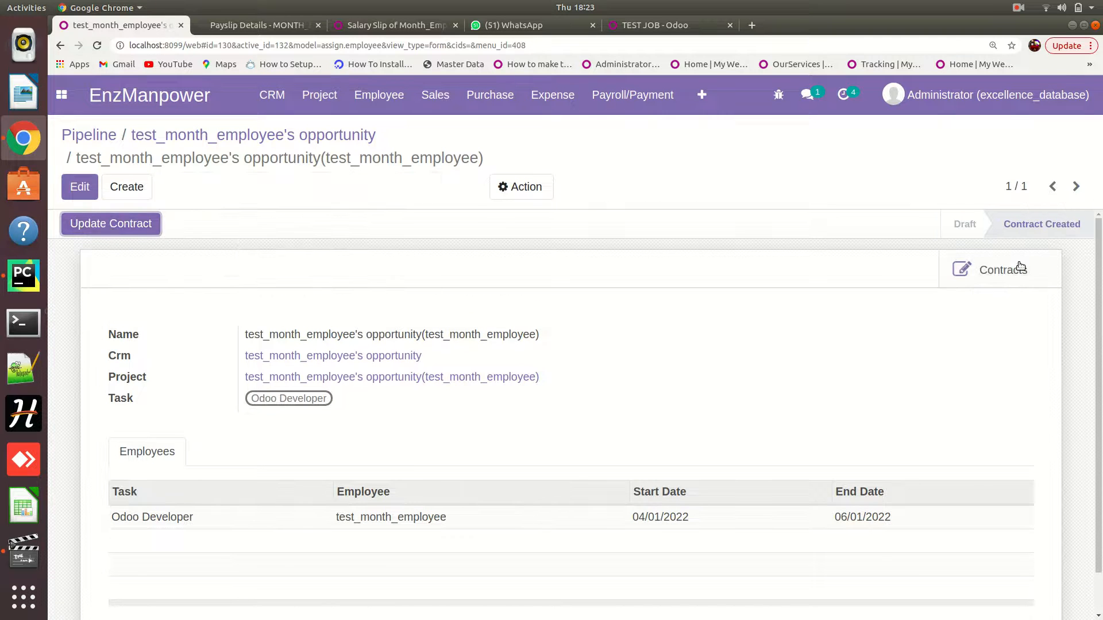
Open the assigned employee's contract and examine its dates, salary structure and salary information.
click(1003, 272)
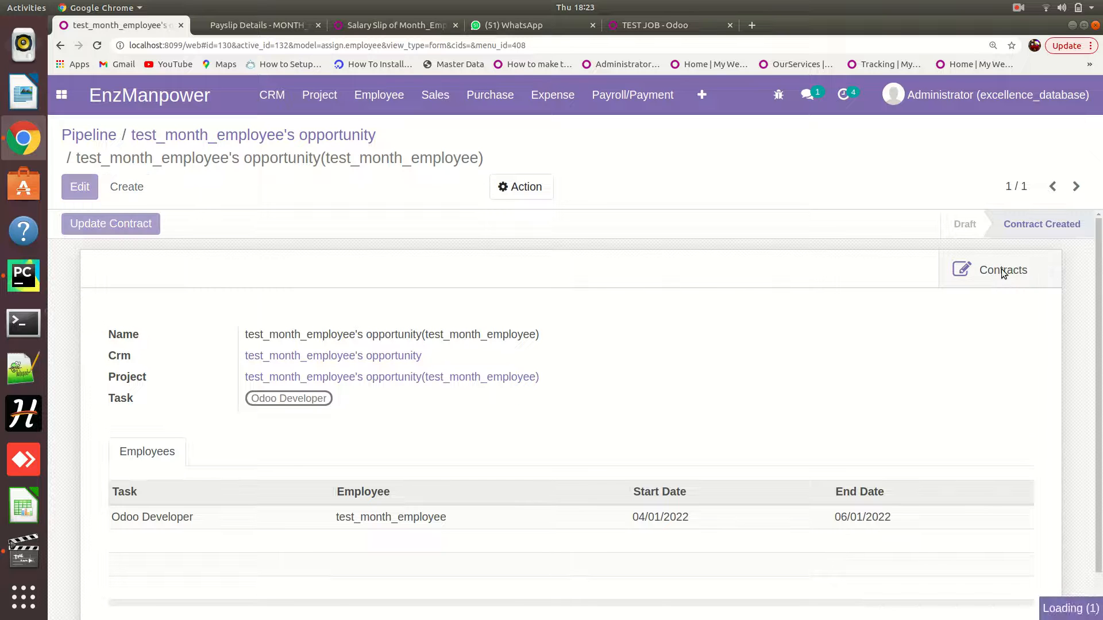
scroll(581, 425, down, 2)
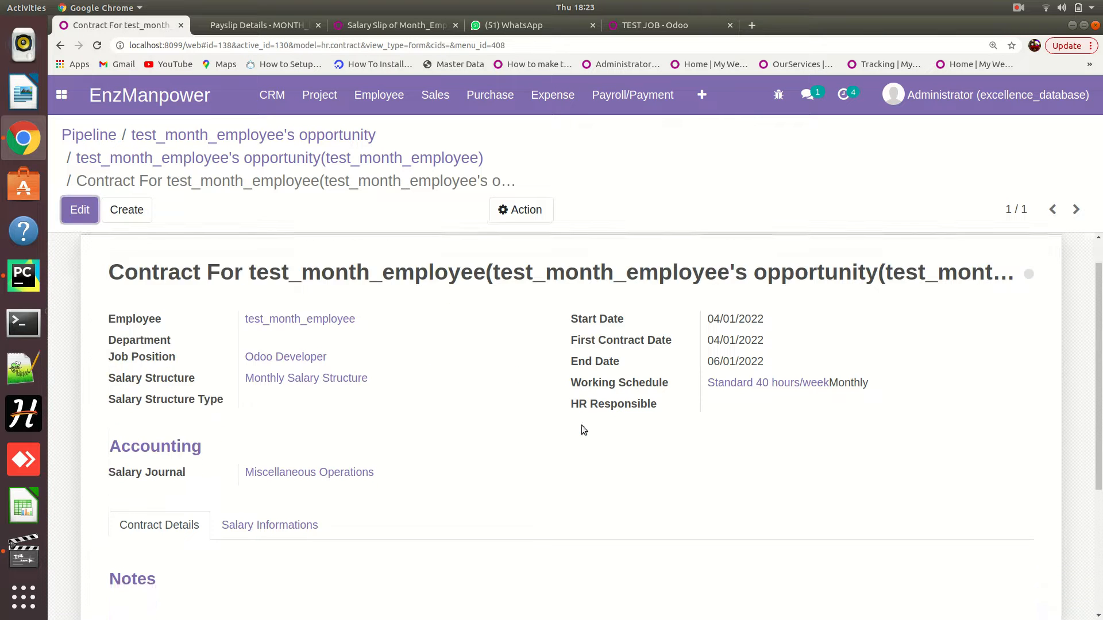
scroll(353, 309, up, 2)
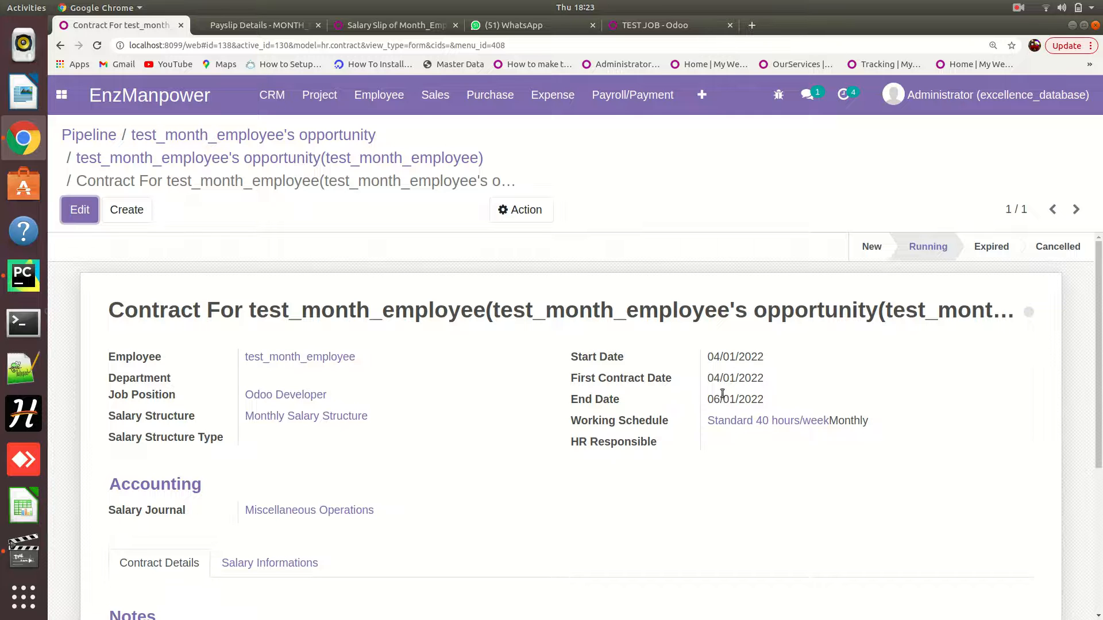
scroll(722, 394, down, 2)
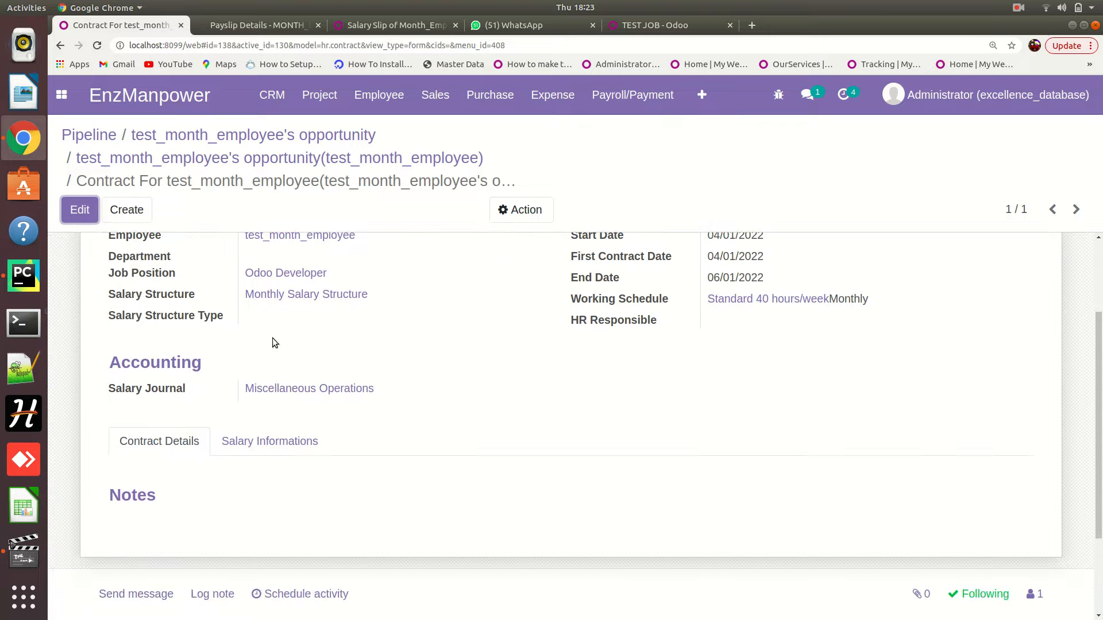
click(262, 443)
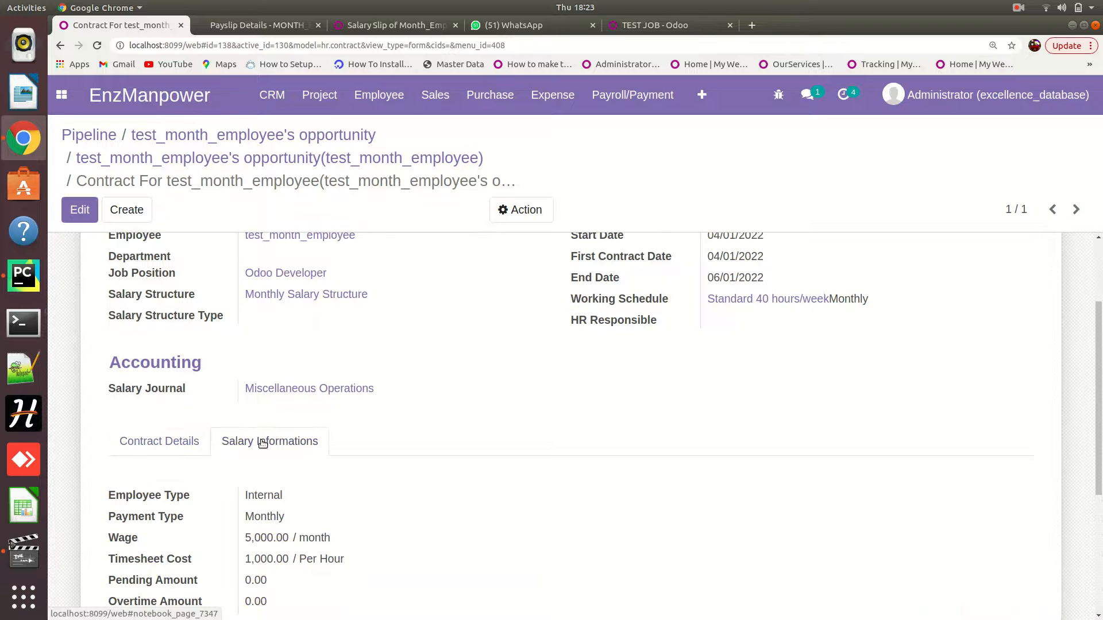
scroll(262, 444, down, 1)
scroll(263, 444, down, 2)
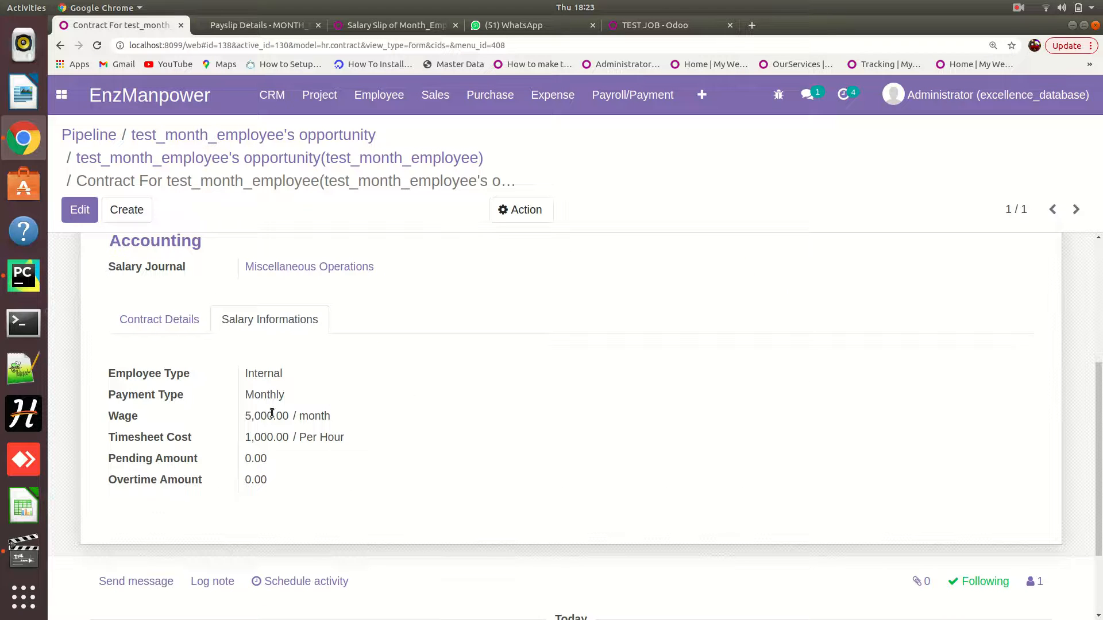
scroll(272, 413, up, 4)
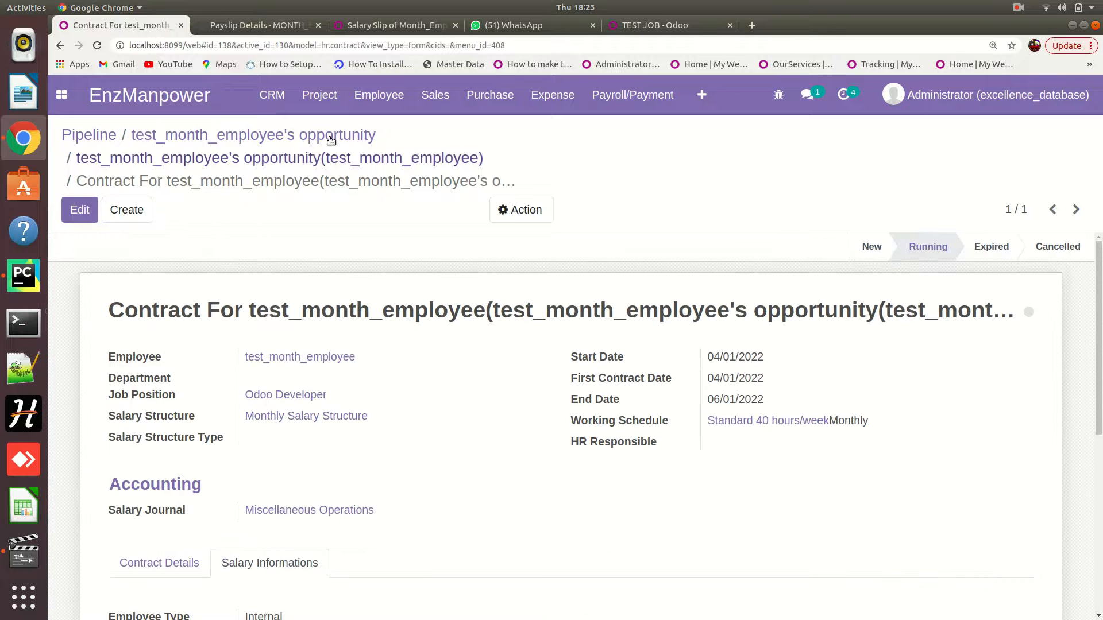
Return to the opportunity and open its Odoo Developer task for editing.
click(374, 158)
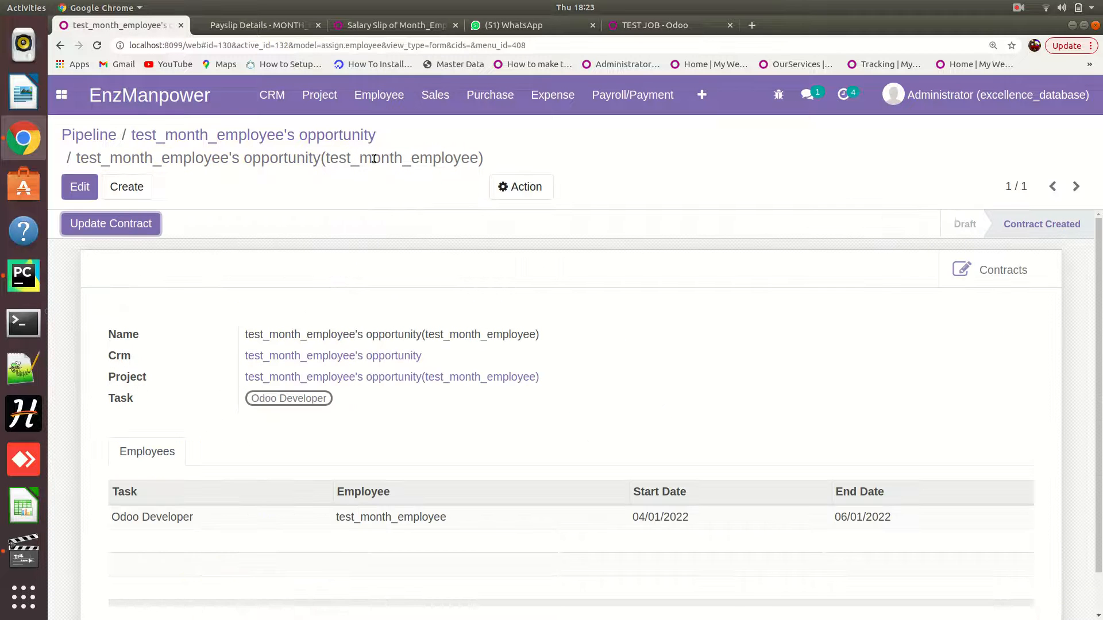
click(345, 138)
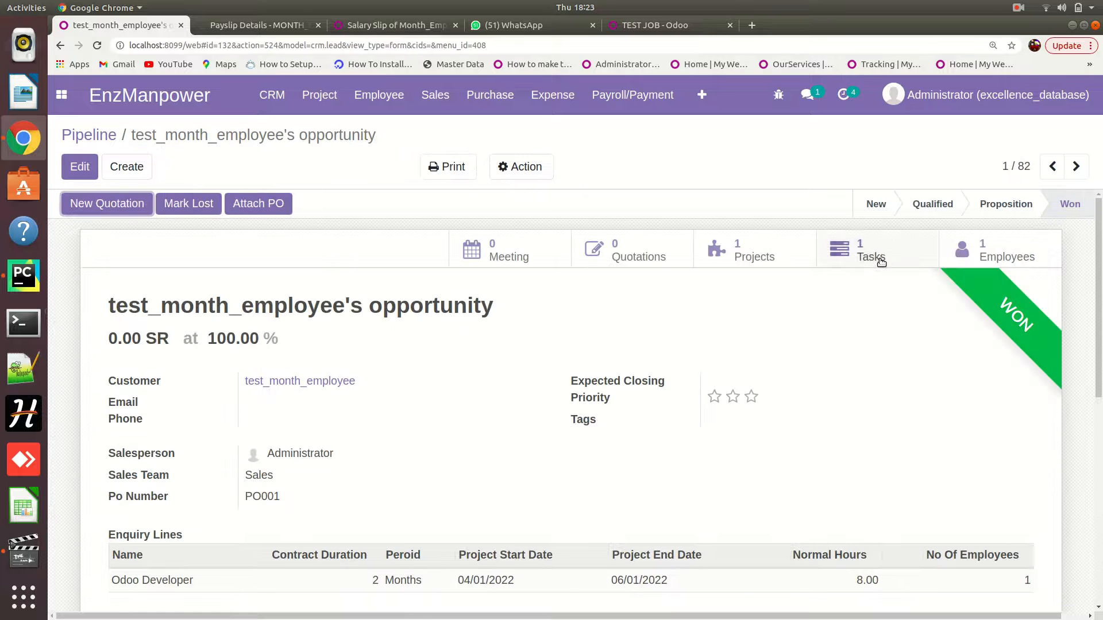
click(872, 253)
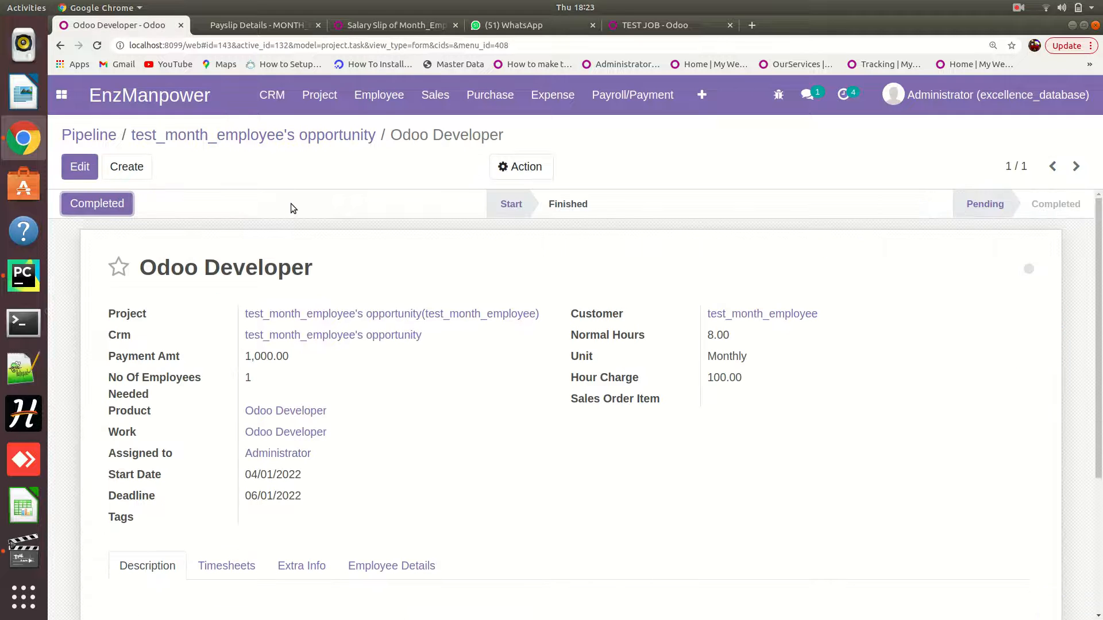
click(80, 171)
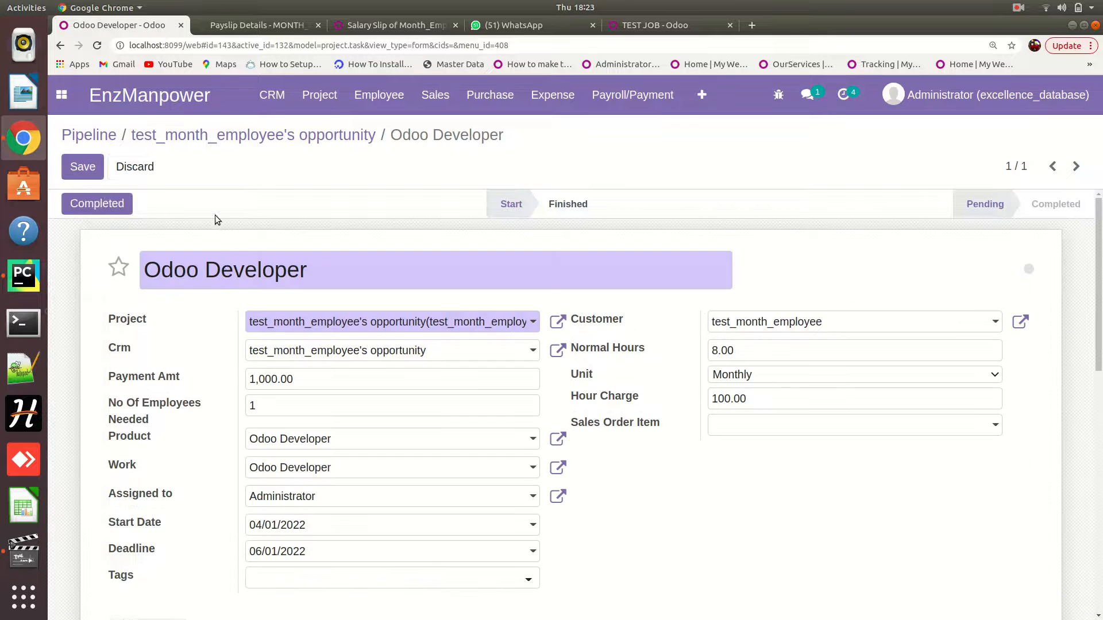
Review the Odoo Developer task's payment amount, dates, normal hours, unit and hour charge.
scroll(223, 259, down, 3)
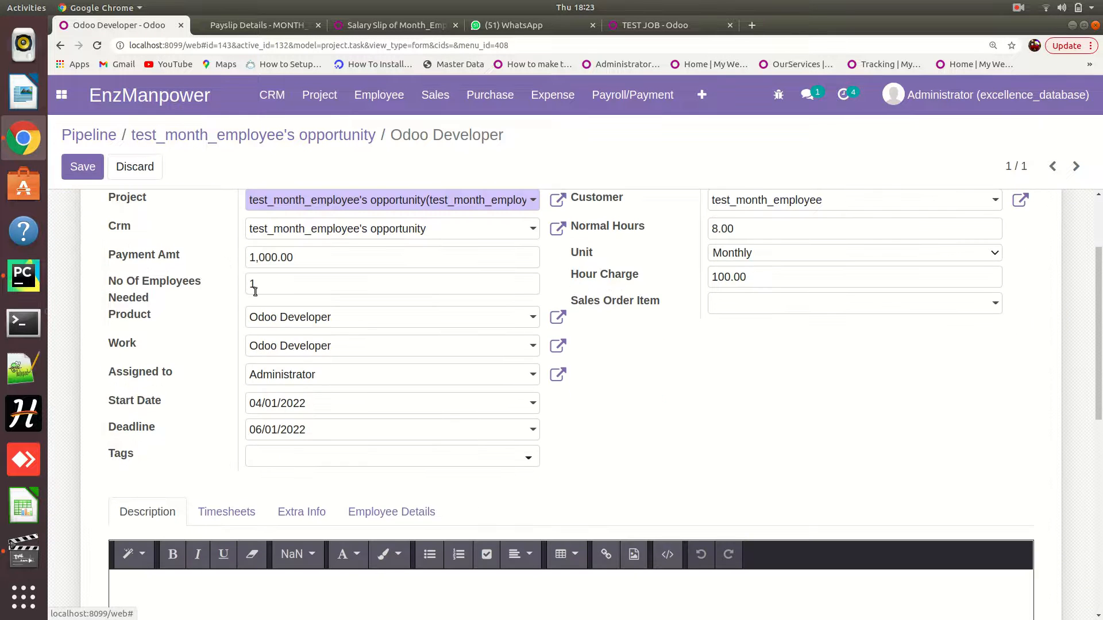
scroll(303, 374, down, 1)
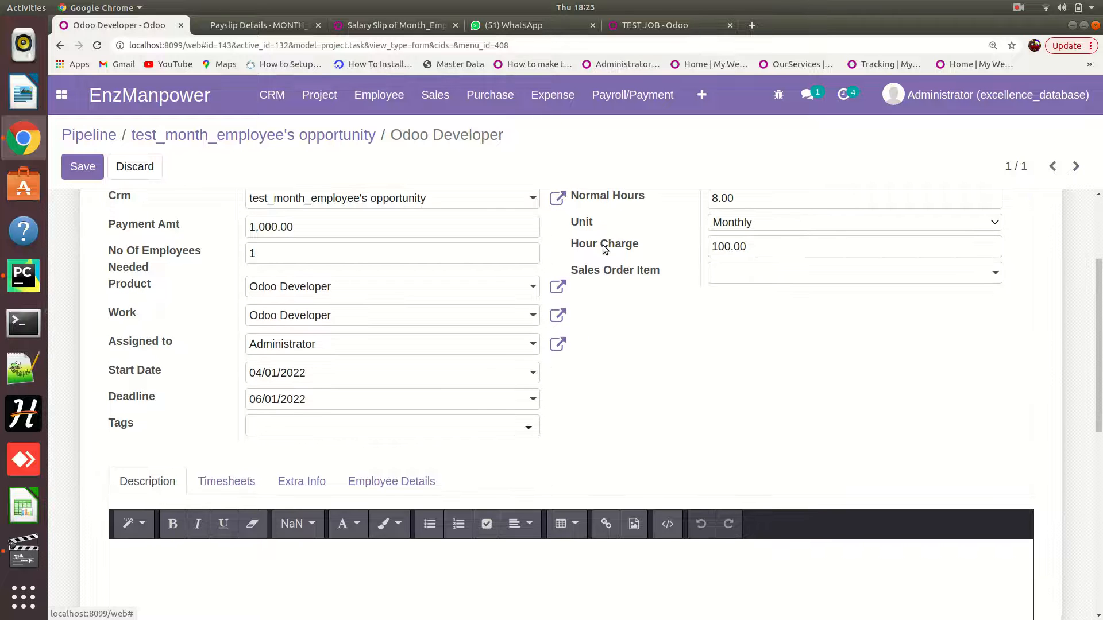
scroll(622, 219, up, 2)
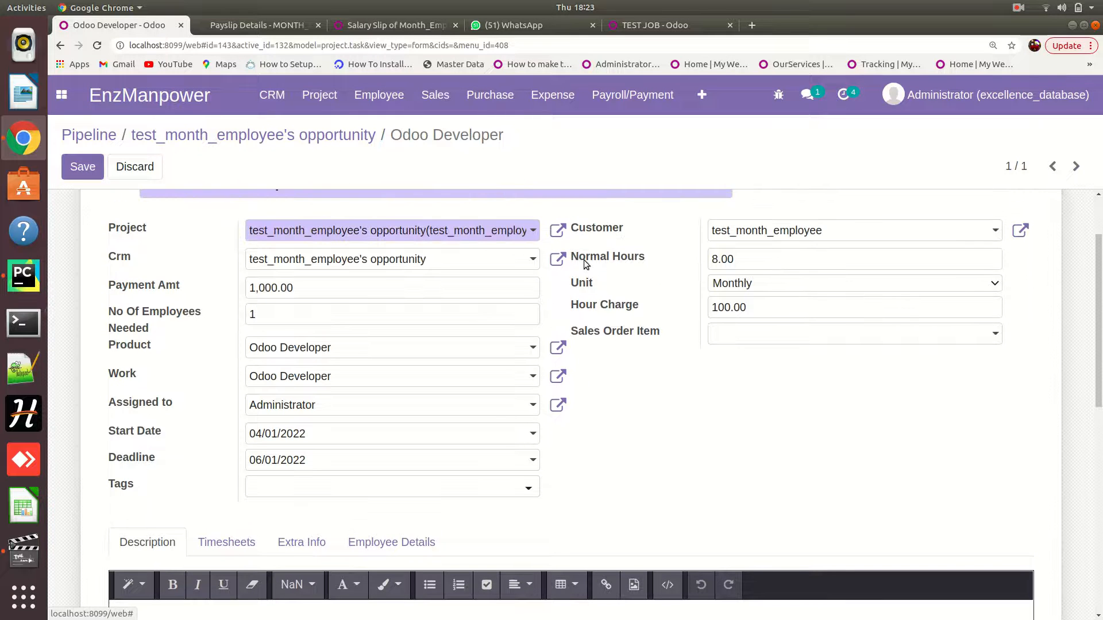
double_click(723, 259)
click(727, 283)
click(727, 283)
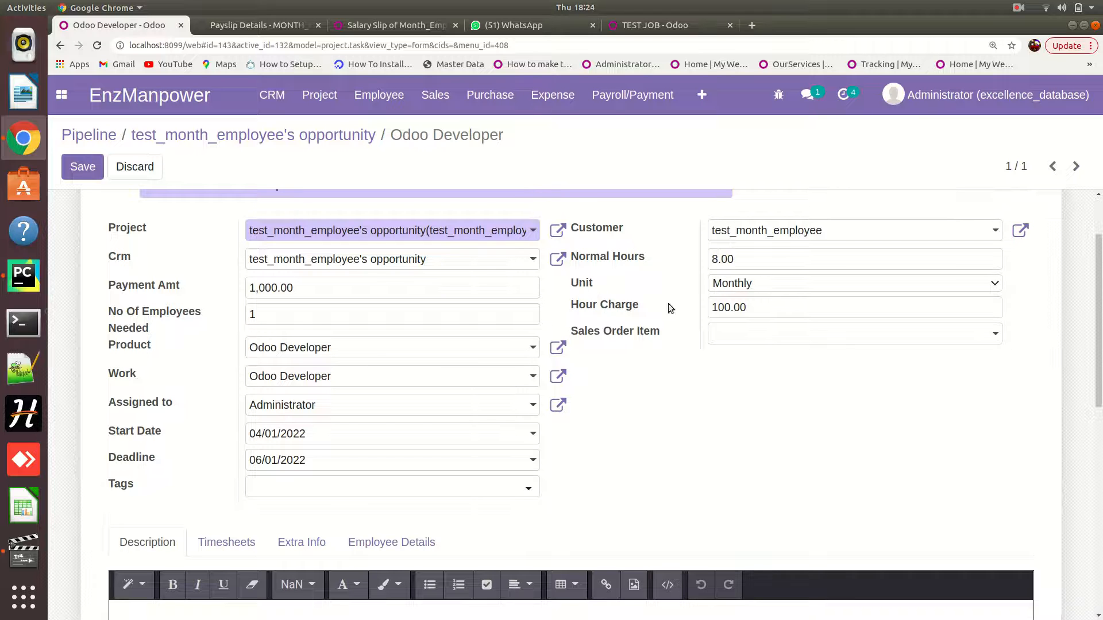
double_click(722, 307)
scroll(609, 372, down, 5)
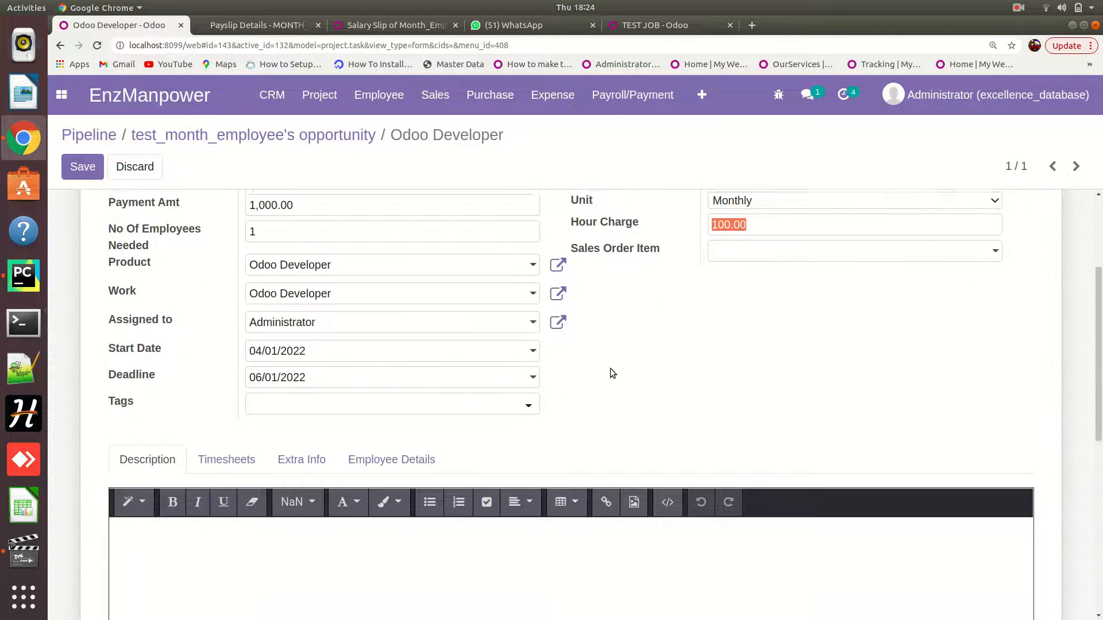
Add three timesheet lines to the Odoo Developer task, dated 04/01/2022, 04/02/2022 and 04/03/2022.
click(235, 360)
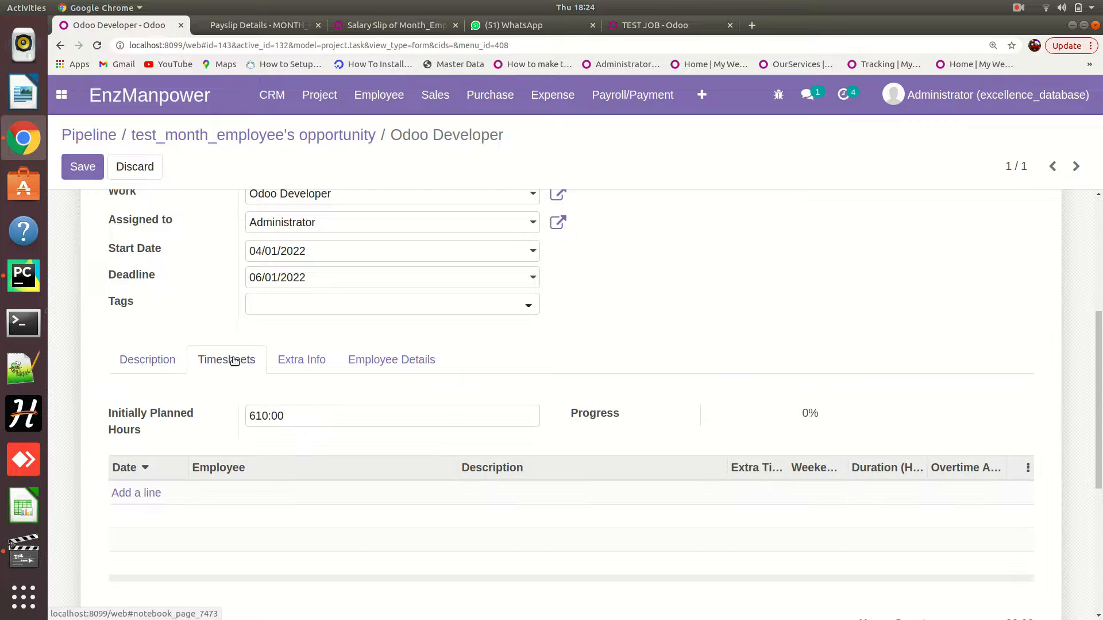
click(119, 492)
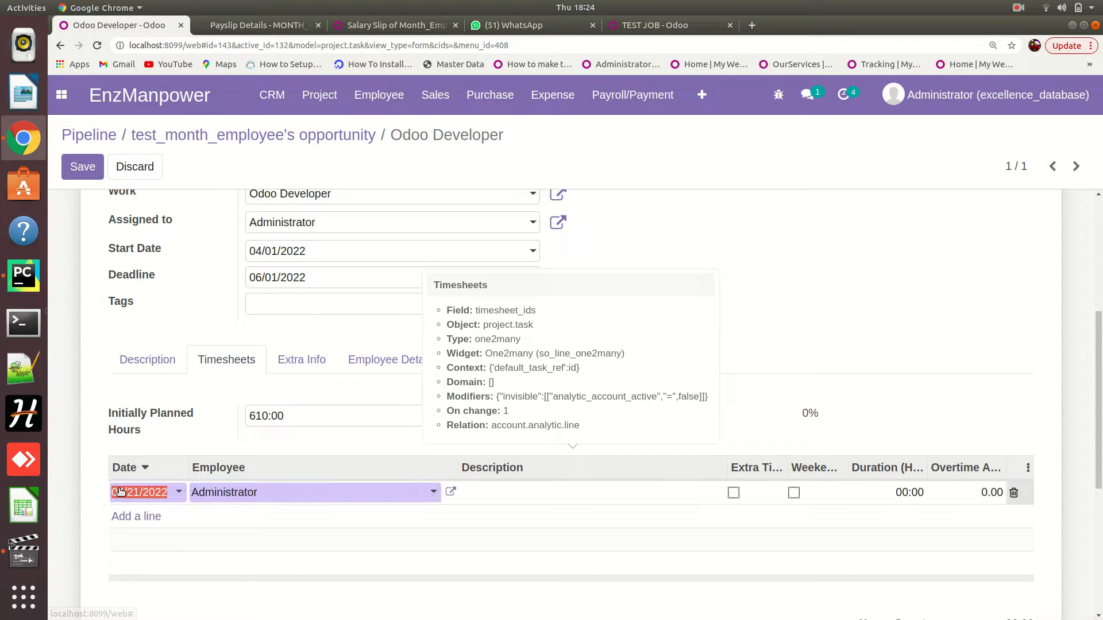
click(119, 493)
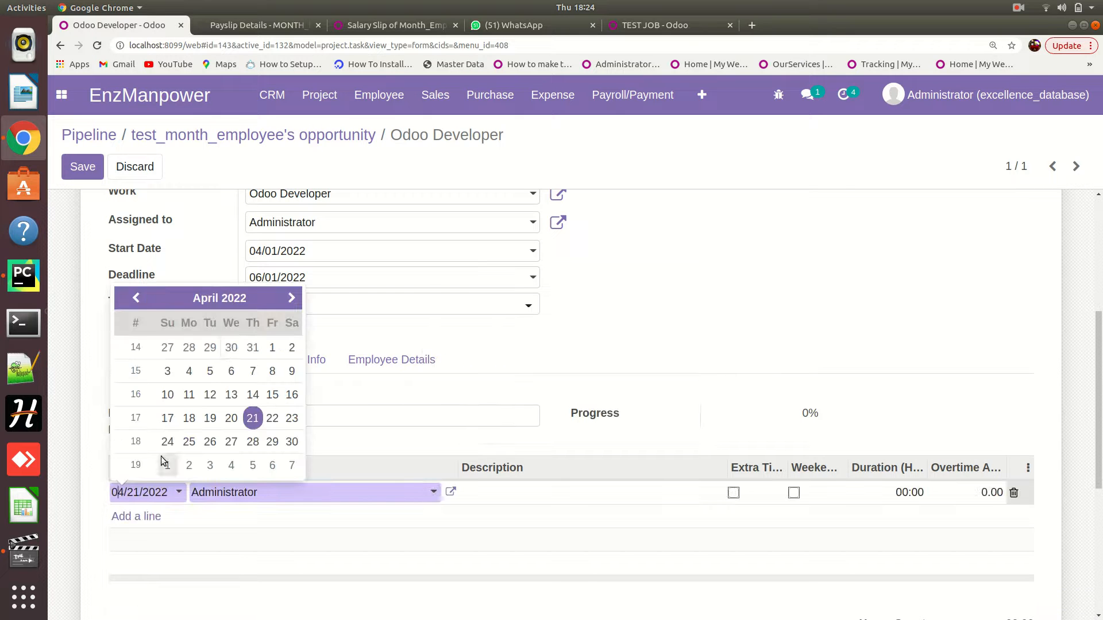
click(272, 345)
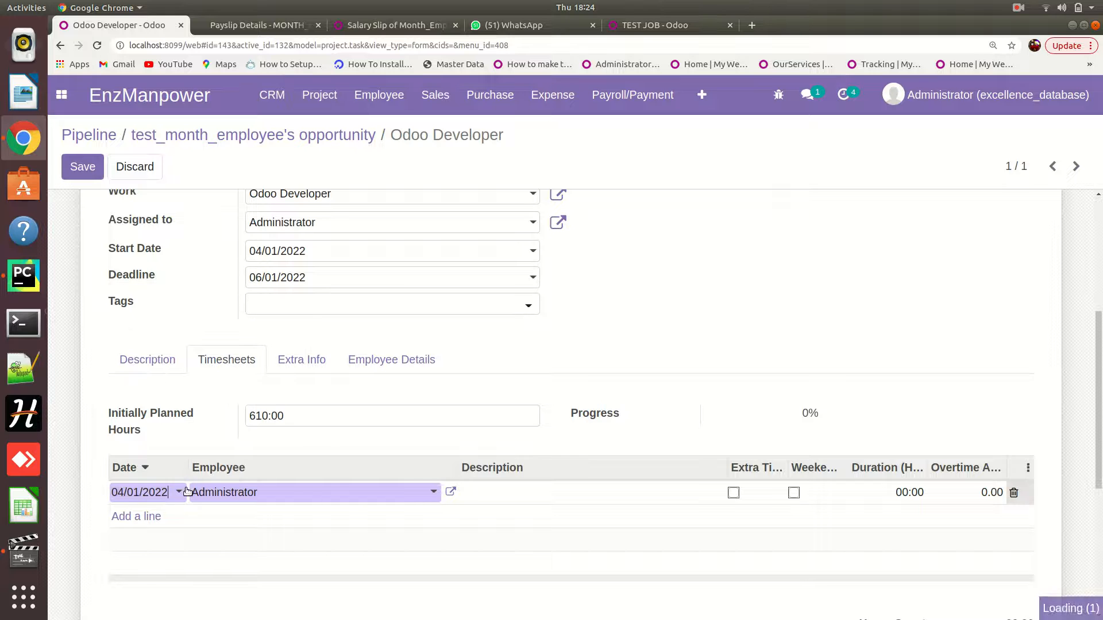
click(119, 516)
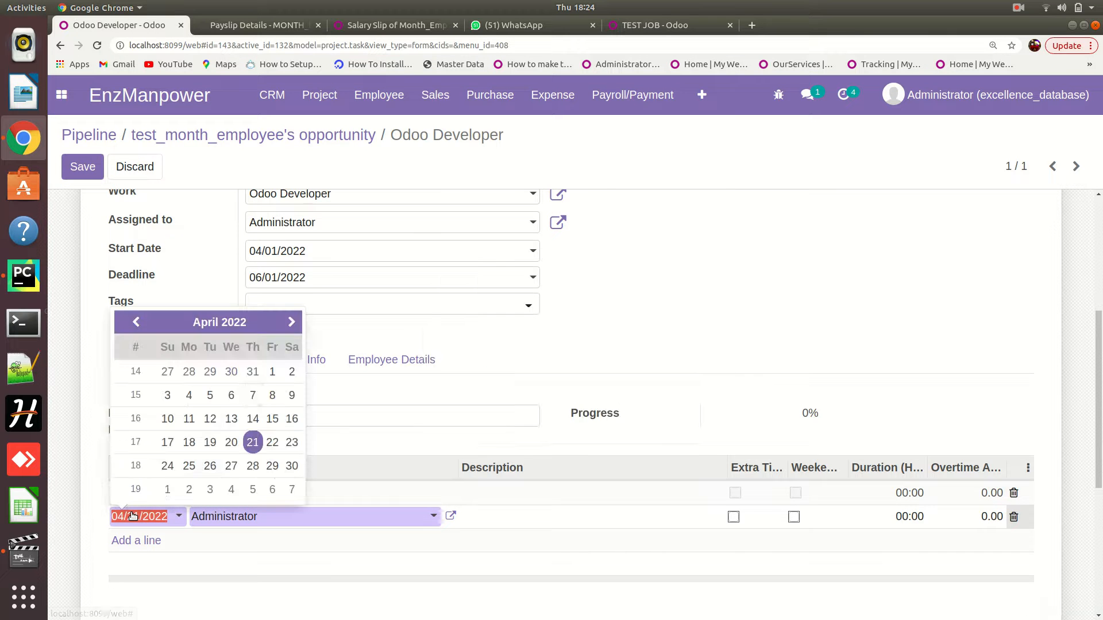
click(290, 374)
click(136, 540)
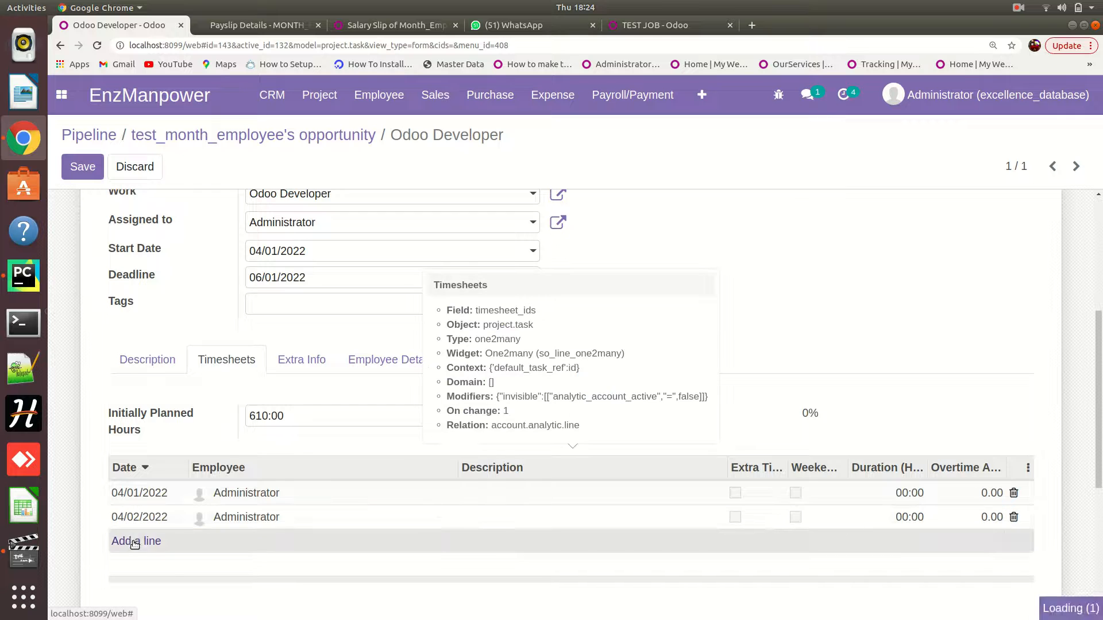
click(168, 421)
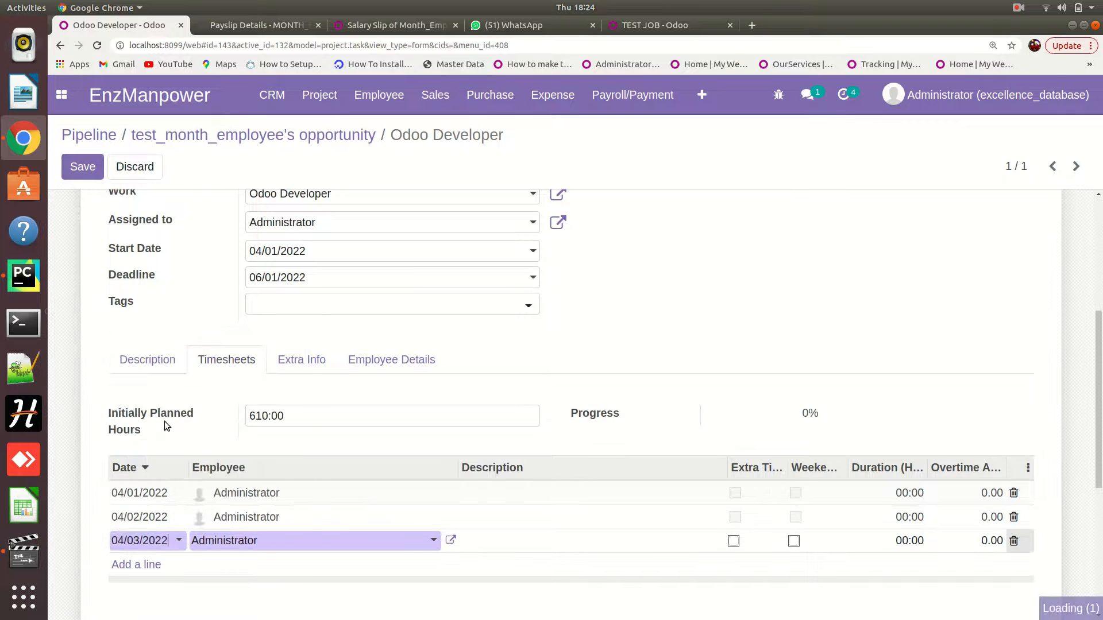
Set the employee of all three April timesheet lines to test_month_employee.
click(240, 495)
click(242, 494)
click(231, 516)
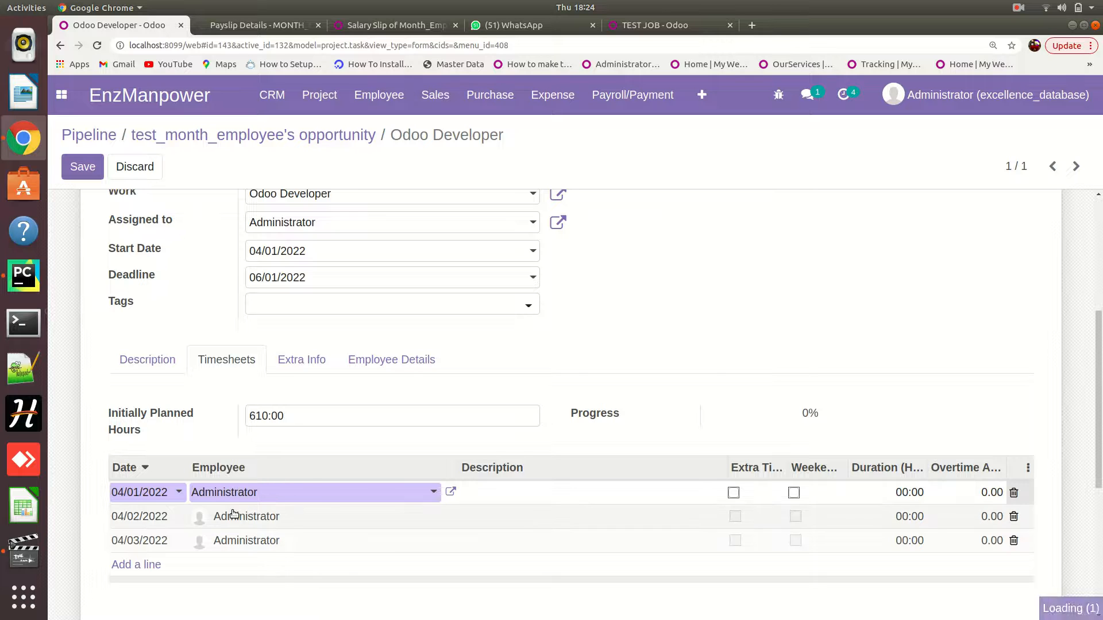
click(233, 516)
click(233, 518)
click(231, 544)
click(230, 541)
click(231, 540)
click(227, 566)
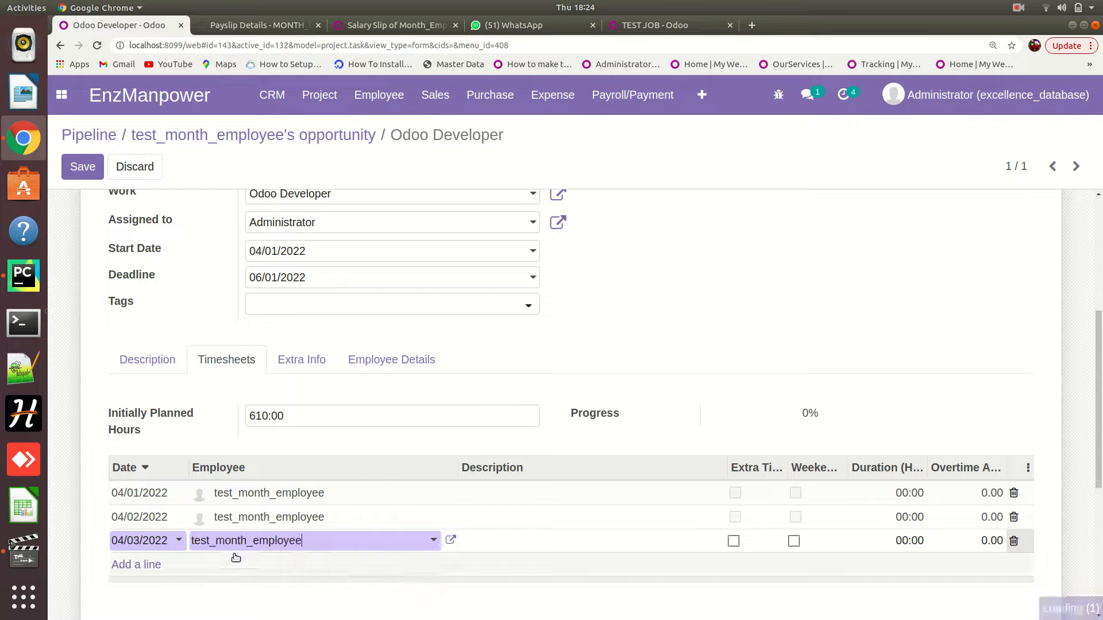
click(318, 440)
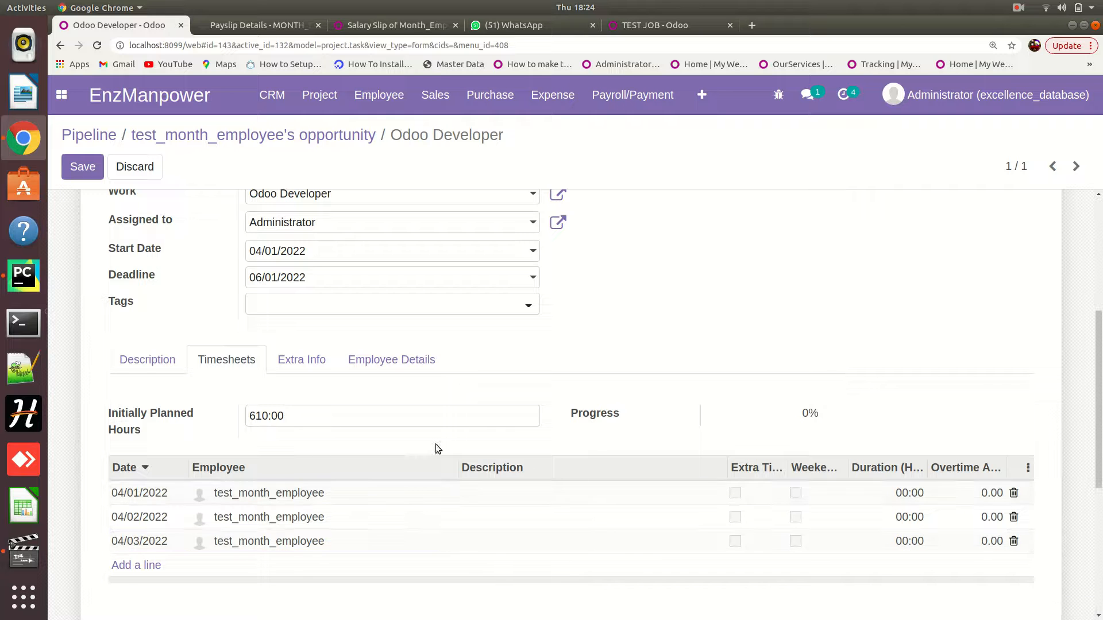
Enter descriptions1 as the description of the 04/01/2022 timesheet line.
click(501, 499)
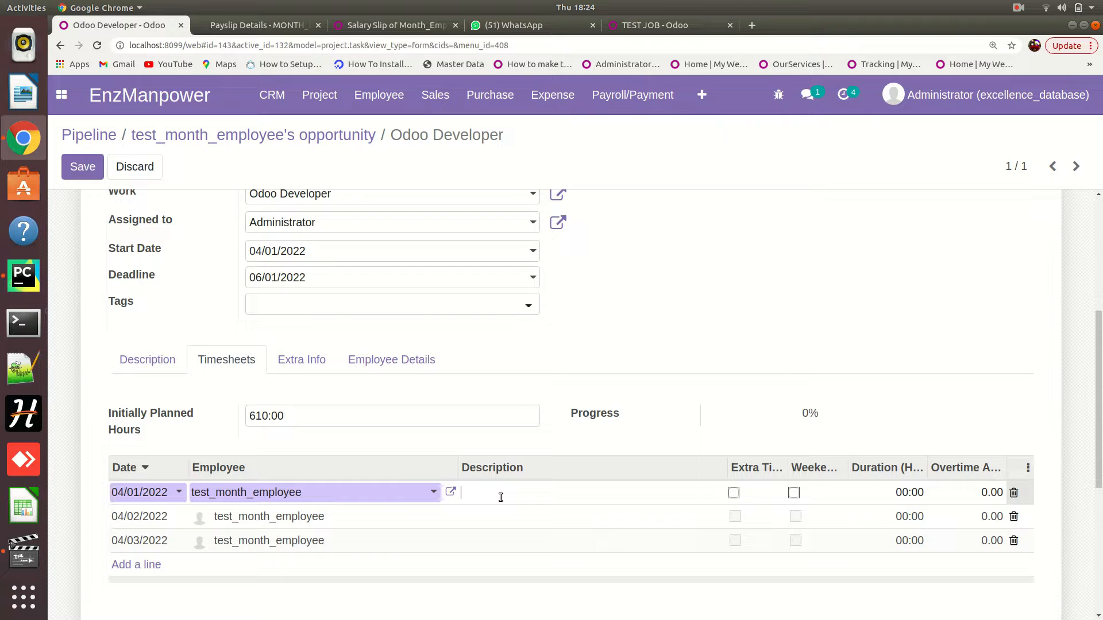
text(descr)
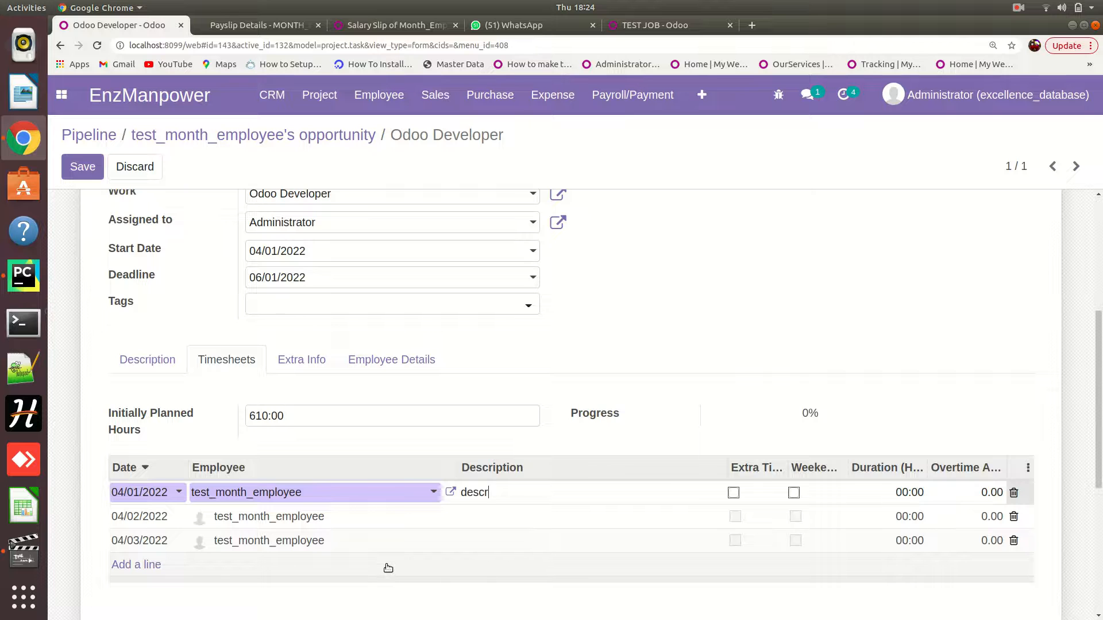
text(iption)
text(ds)
key(BackSpace)
key(BackSpace)
text(s1)
Copy the descriptions1 text into the description of the 04/02/2022 and 04/03/2022 timesheet lines.
drag(537, 492, 372, 493)
key(ctrl+c)
click(472, 516)
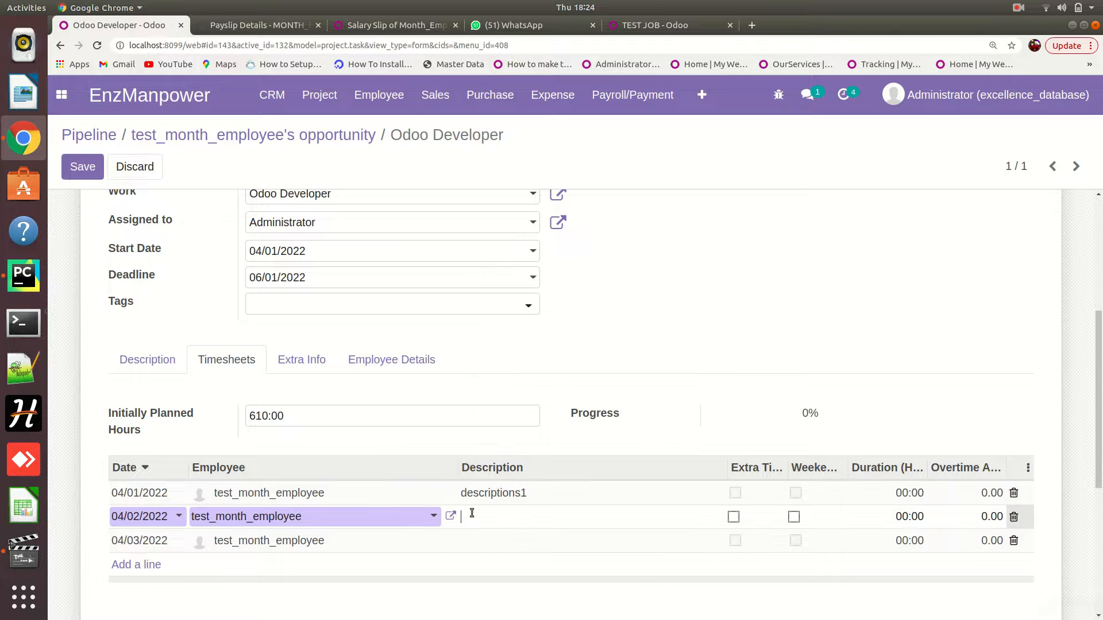
key(ctrl+v)
key(ctrl+v)
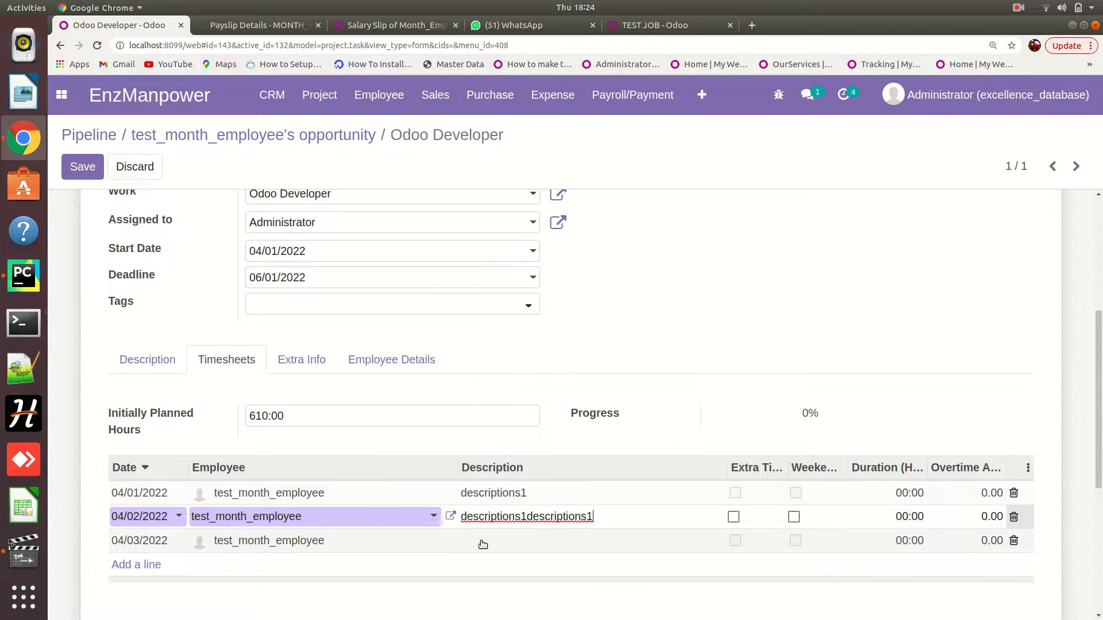
key(ctrl+z)
click(507, 534)
key(ctrl+v)
click(768, 407)
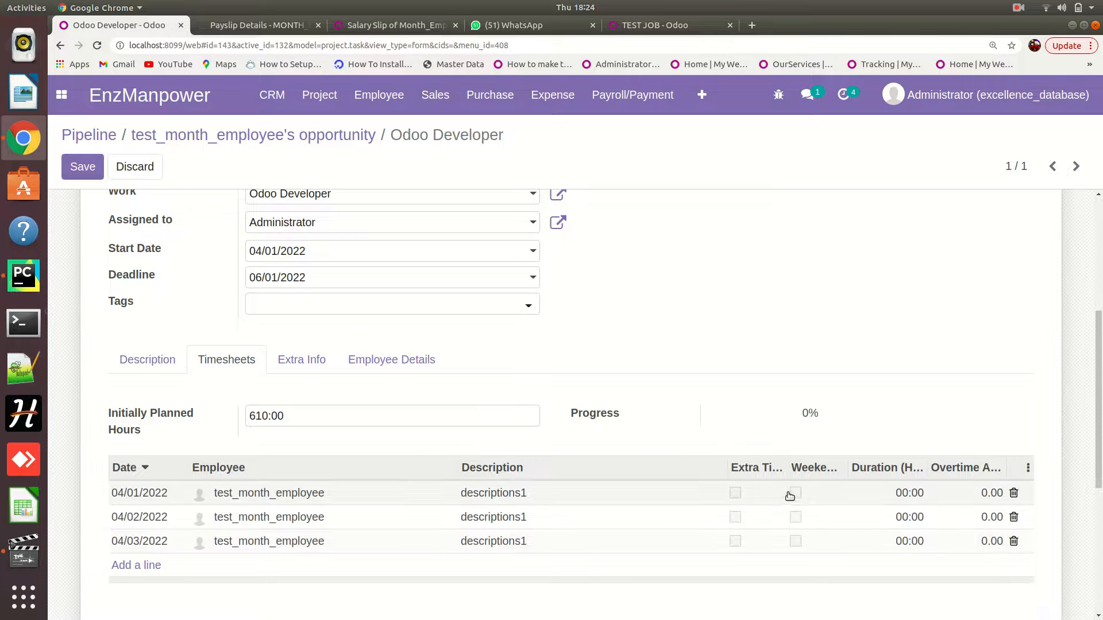
Mark the 04/01/2022 timesheet line as weekend work and set its overtime to 10.
click(801, 496)
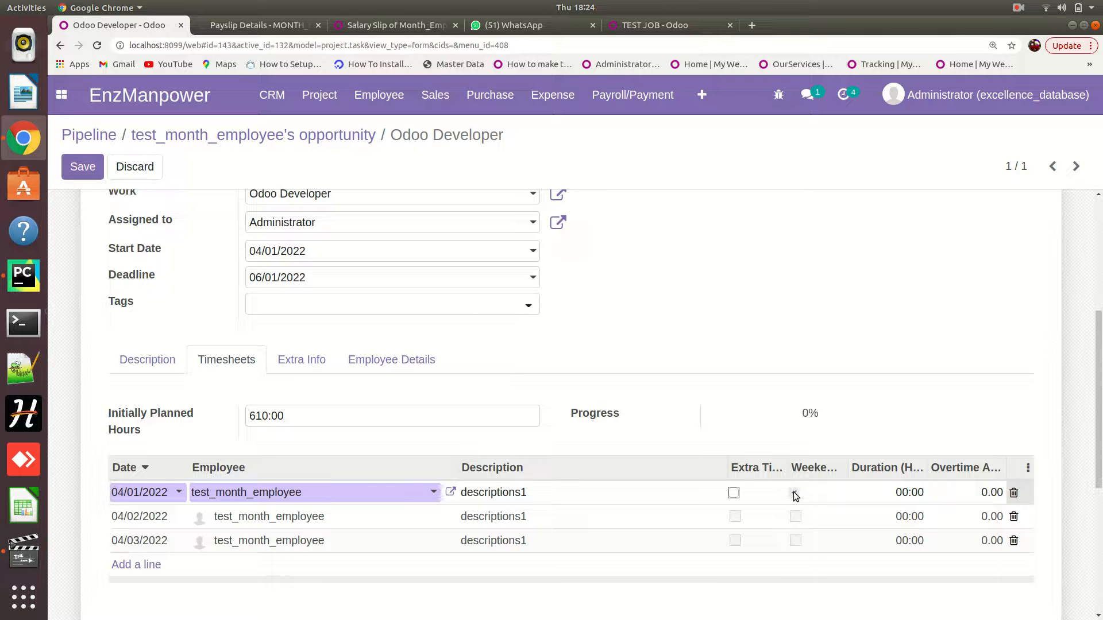
click(958, 490)
text(10)
click(928, 414)
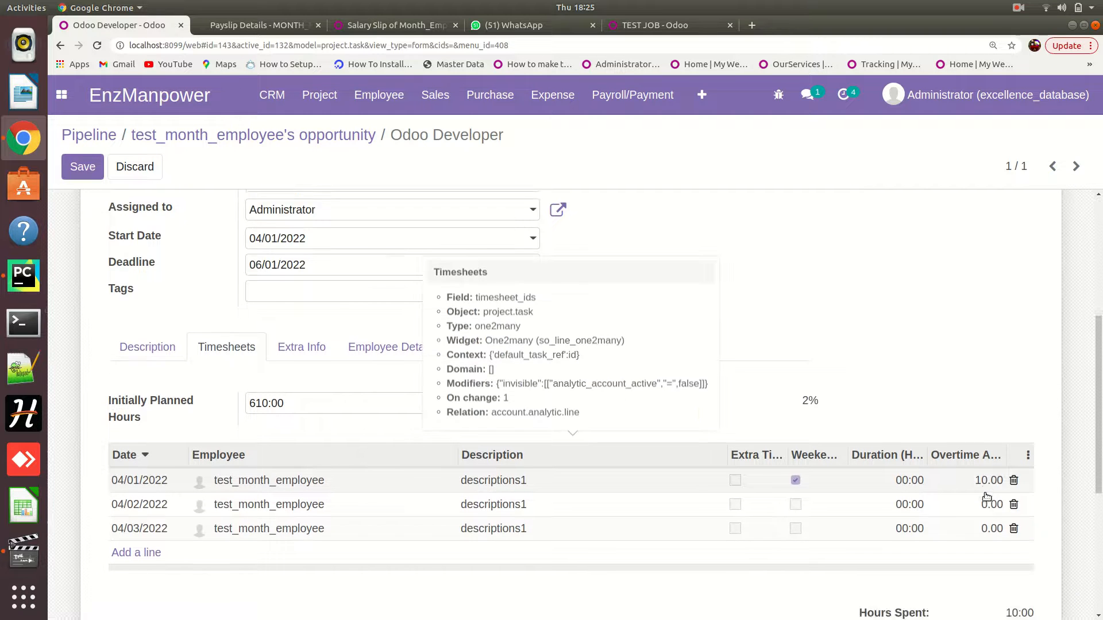
Set the duration of the 04/02/2022 and 04/03/2022 timesheet lines to 10 hours and check the hours spent.
scroll(977, 511, down, 4)
double_click(872, 505)
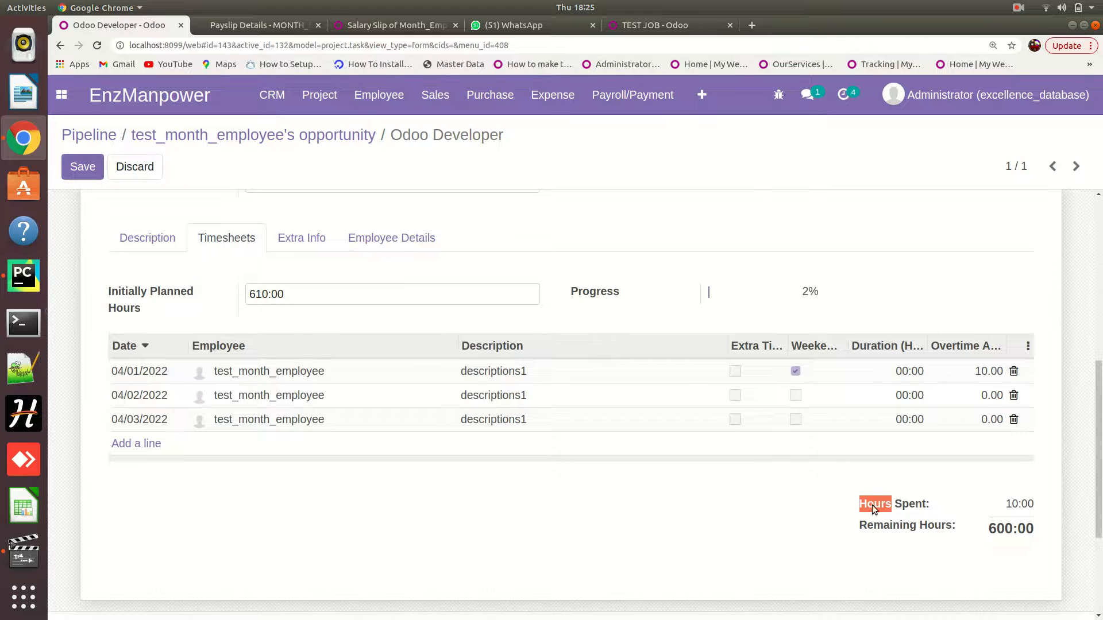
drag(981, 496, 977, 474)
click(886, 401)
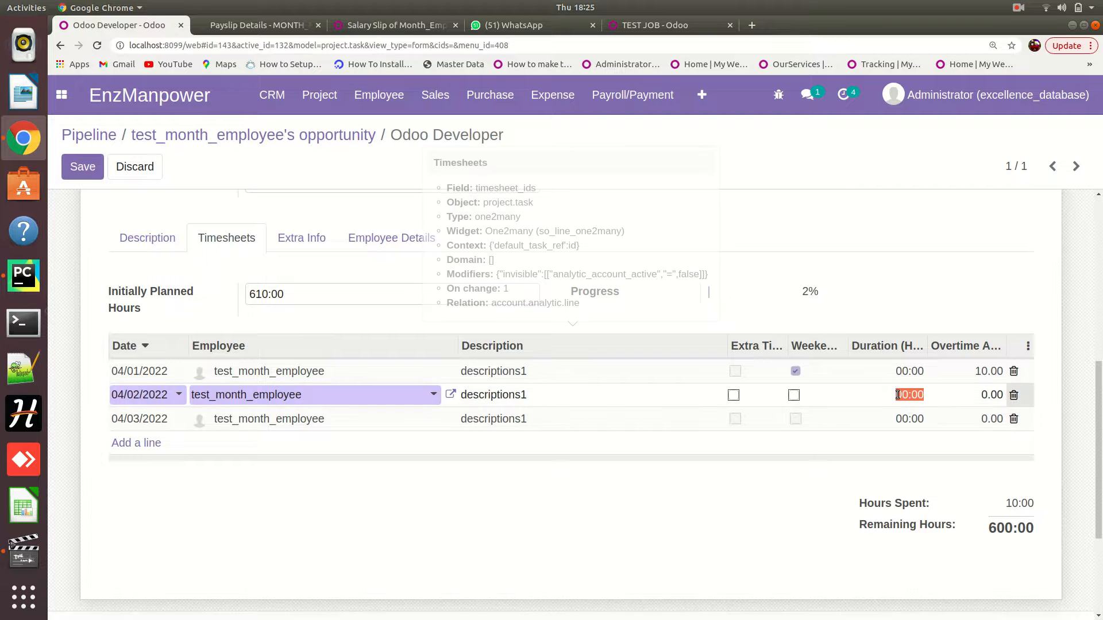
text(10)
click(911, 417)
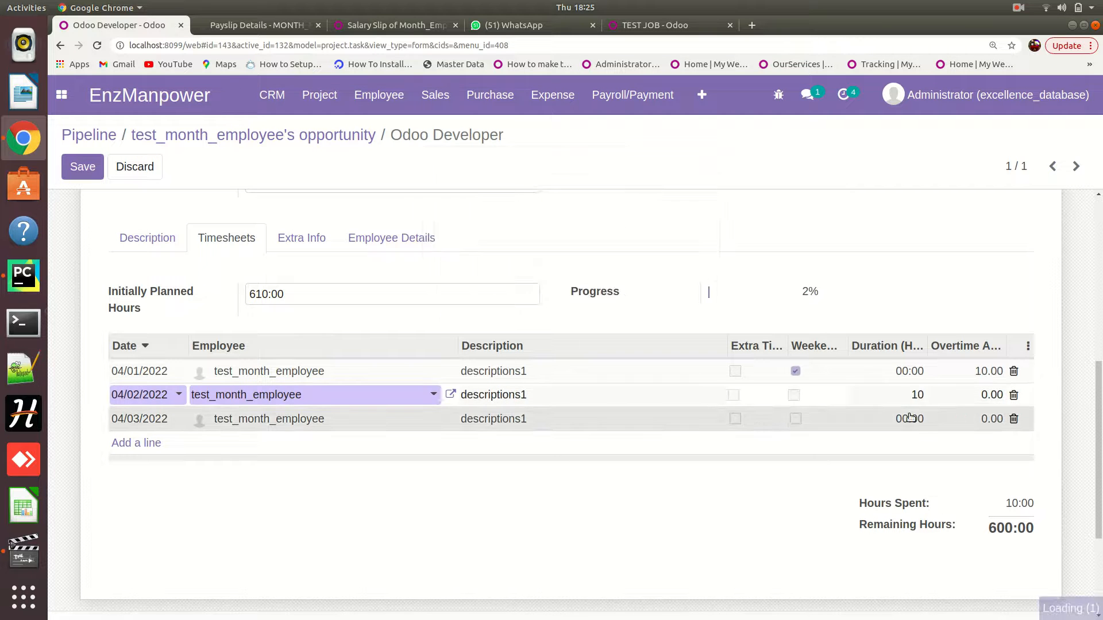
text(10)
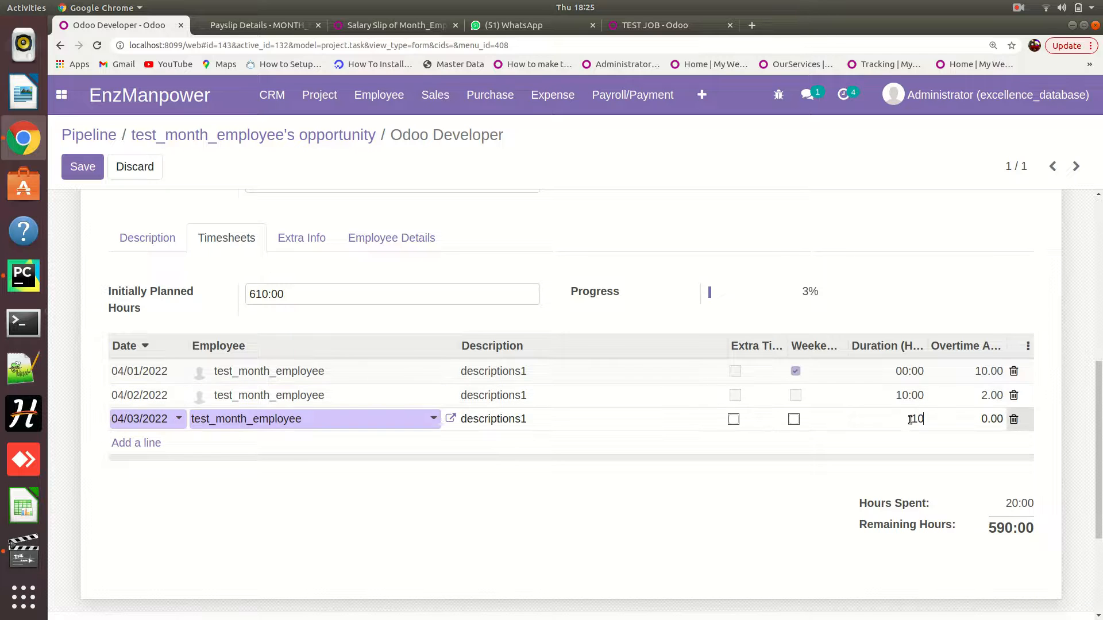
click(897, 307)
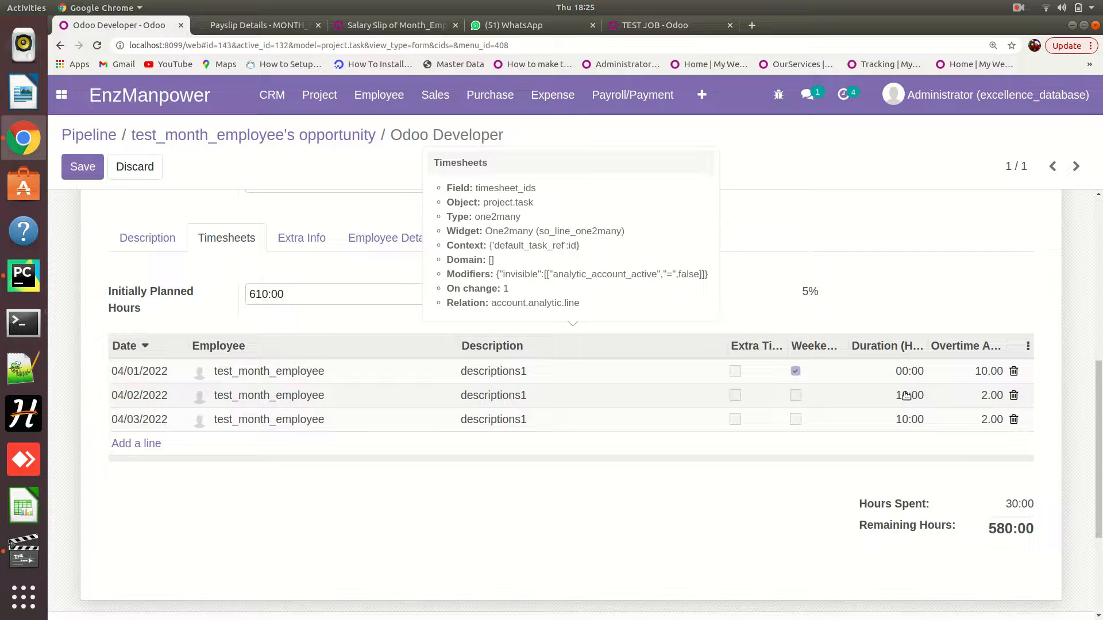
scroll(906, 395, up, 1)
scroll(908, 391, down, 2)
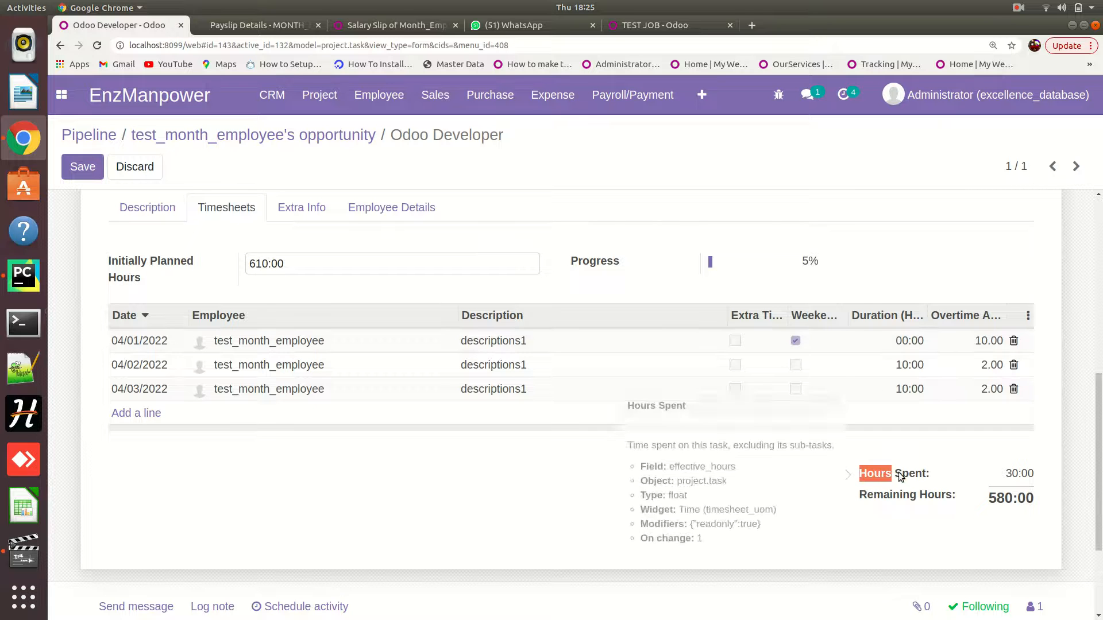
click(1004, 474)
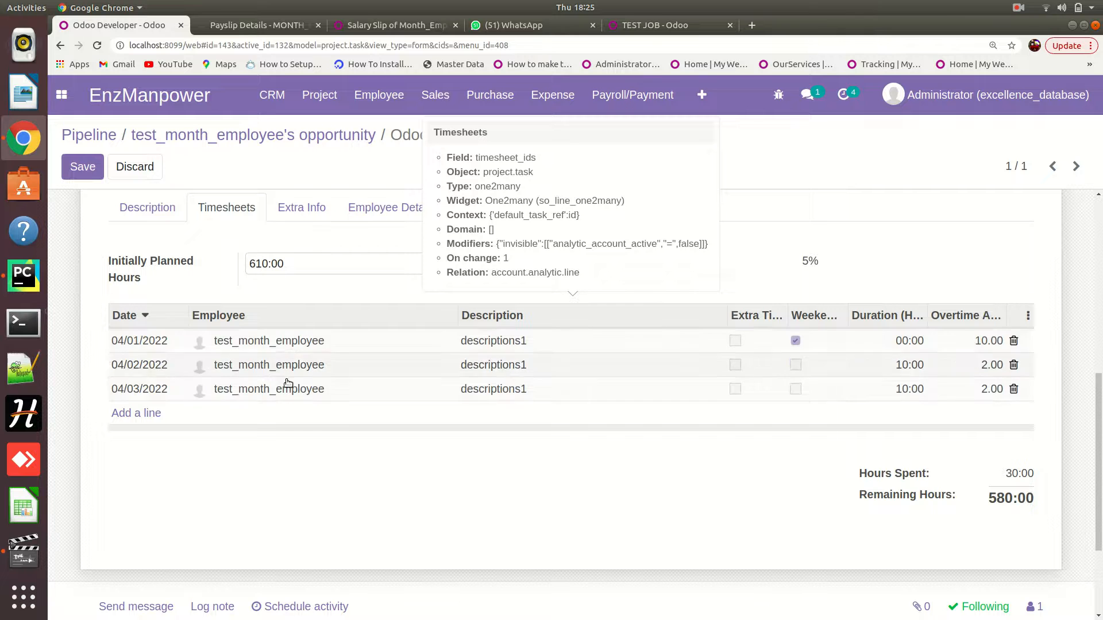
Add three more timesheet lines dated 05/01/2022, 05/02/2022 and 05/03/2022.
scroll(293, 355, up, 5)
scroll(296, 357, down, 8)
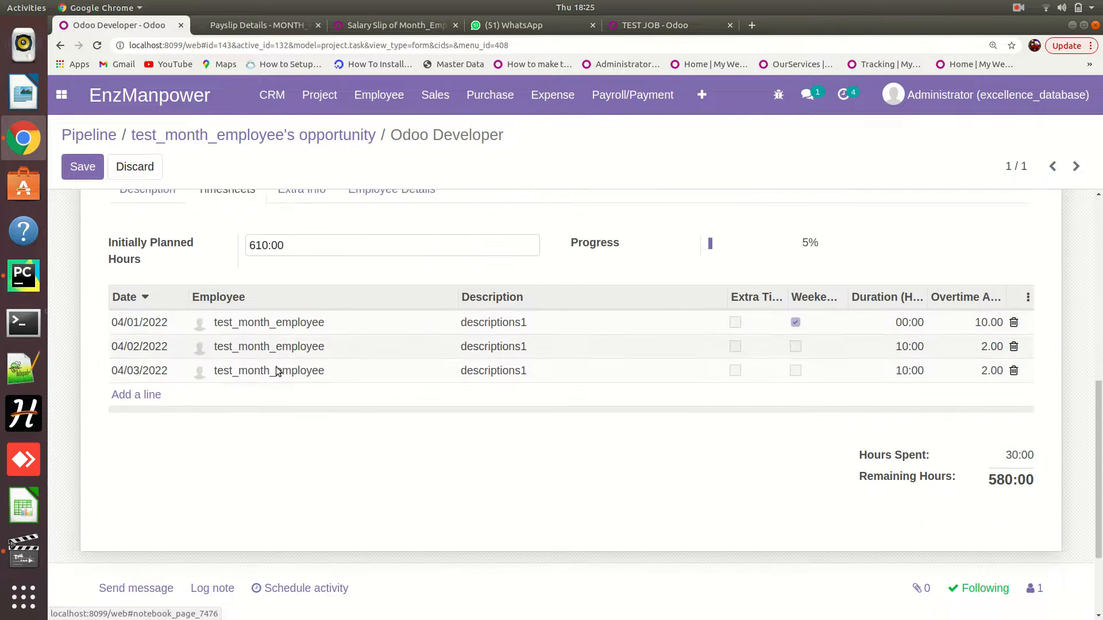
click(133, 322)
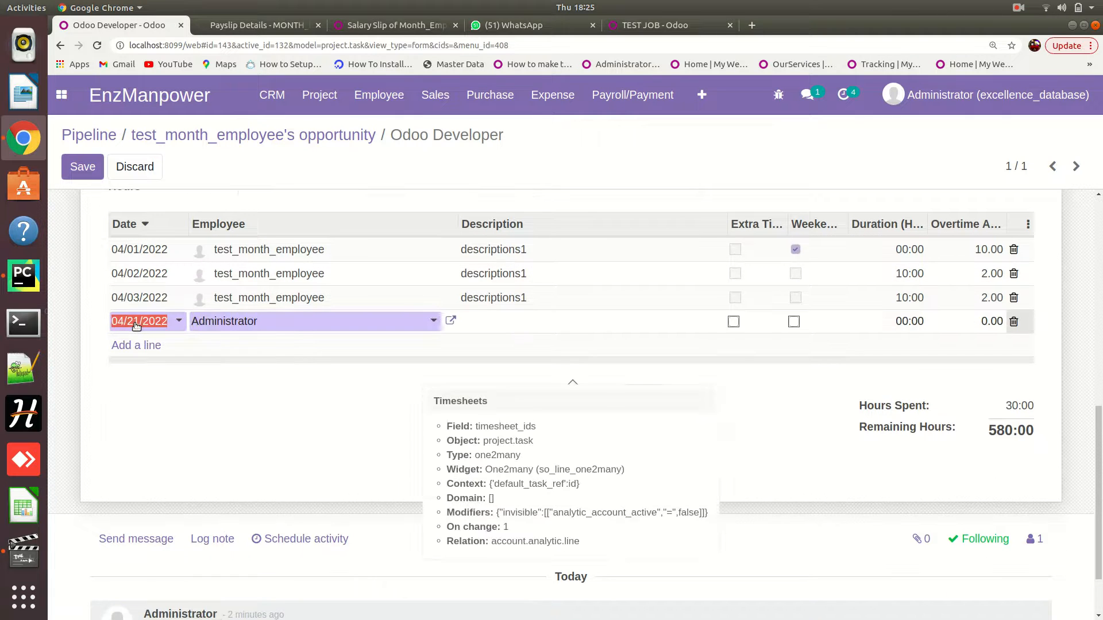
click(134, 323)
click(288, 345)
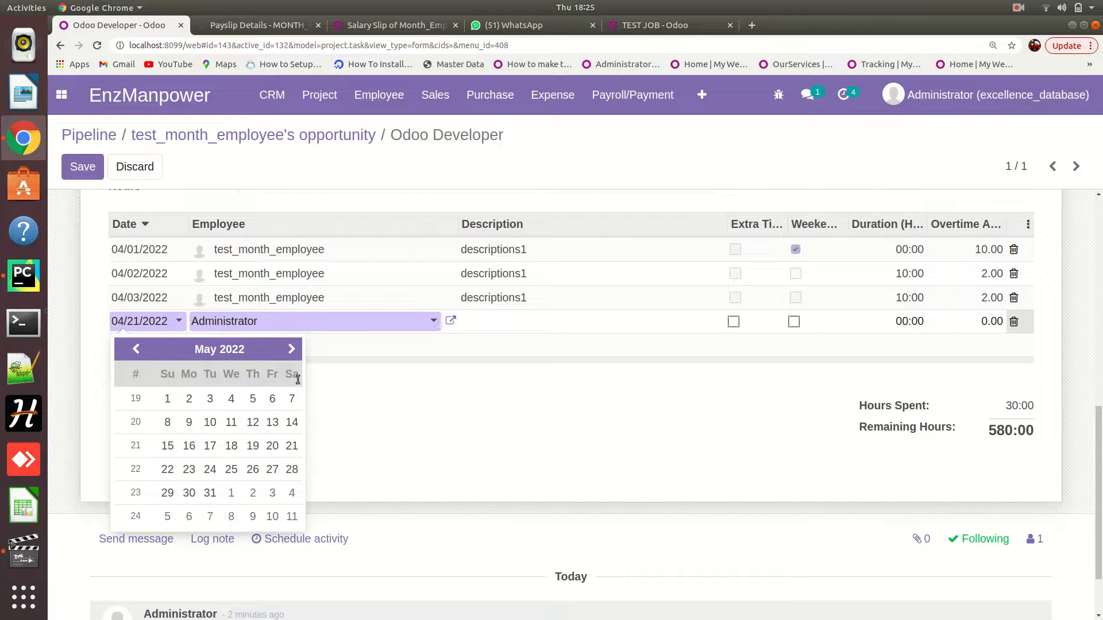
click(168, 399)
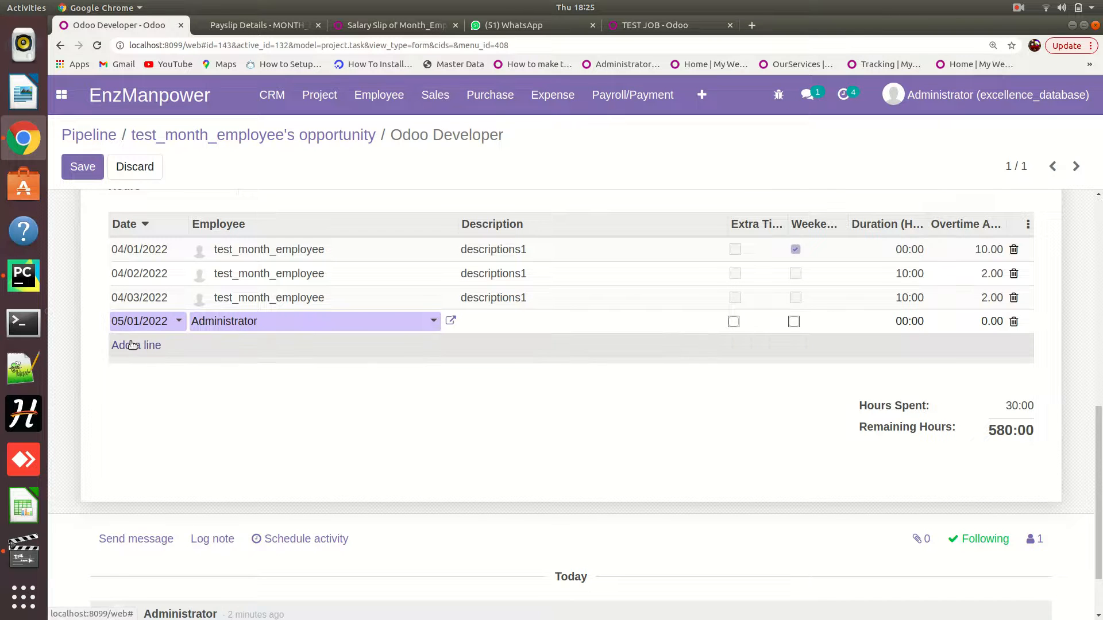
click(134, 345)
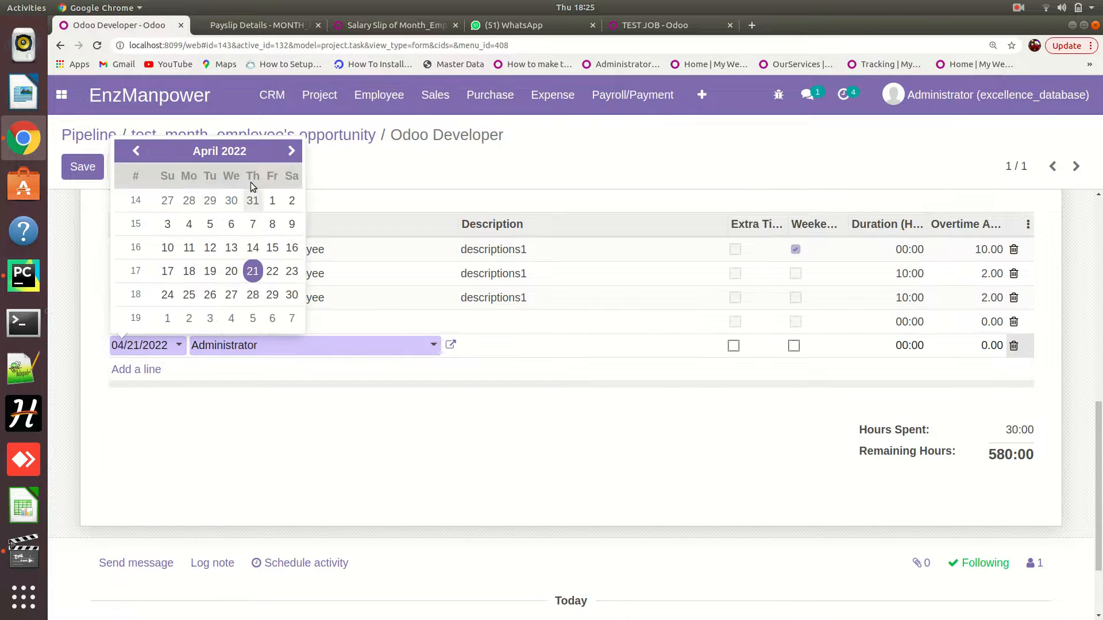
click(290, 151)
click(186, 201)
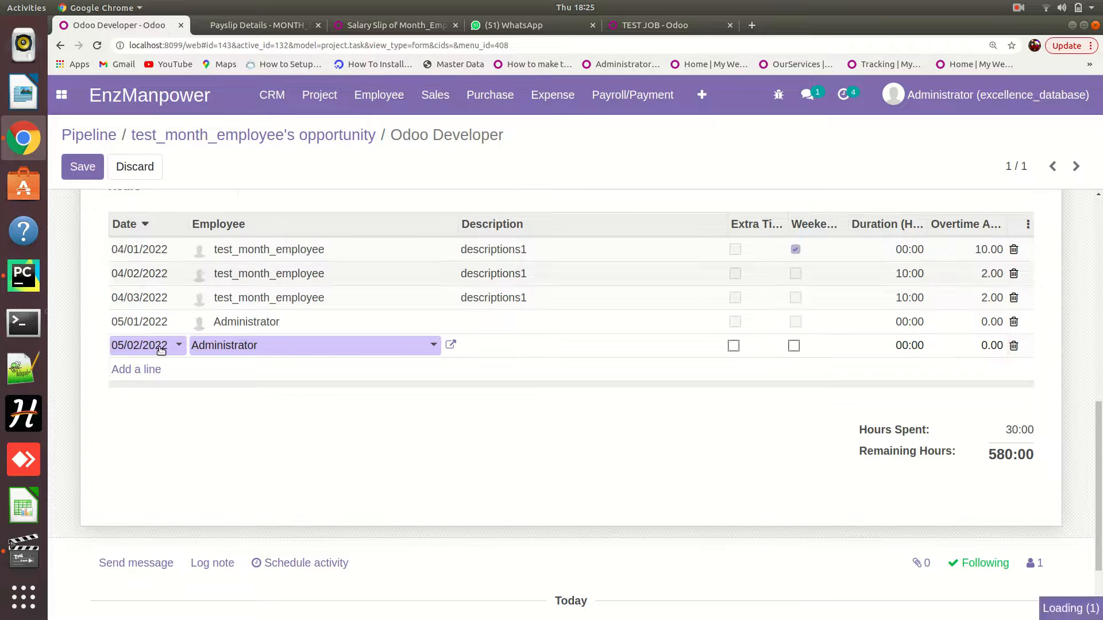
click(131, 369)
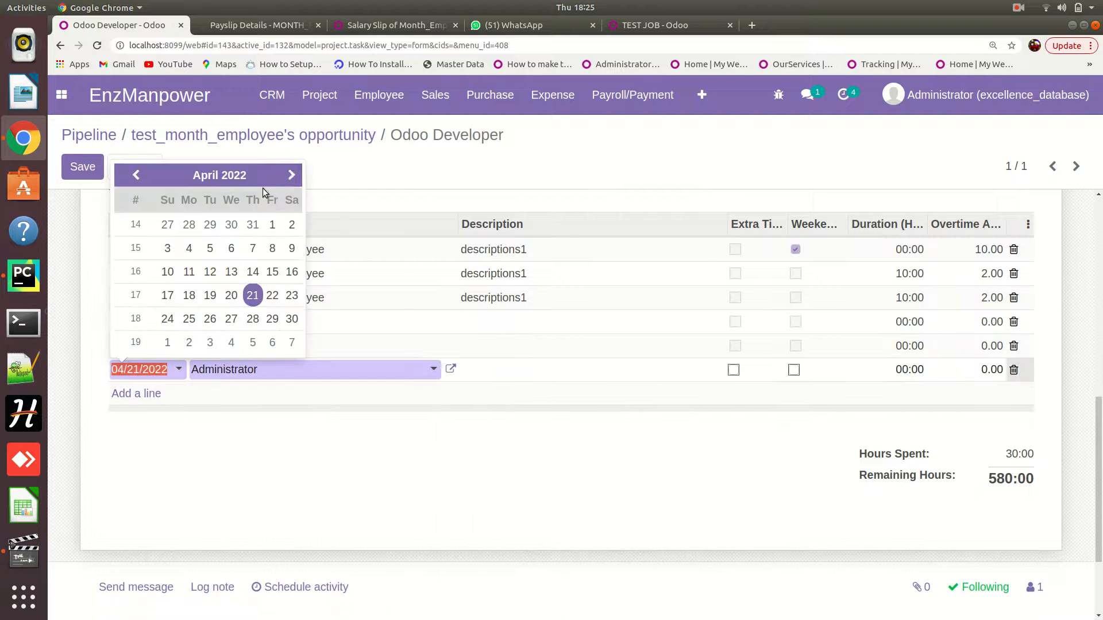
click(292, 175)
click(210, 224)
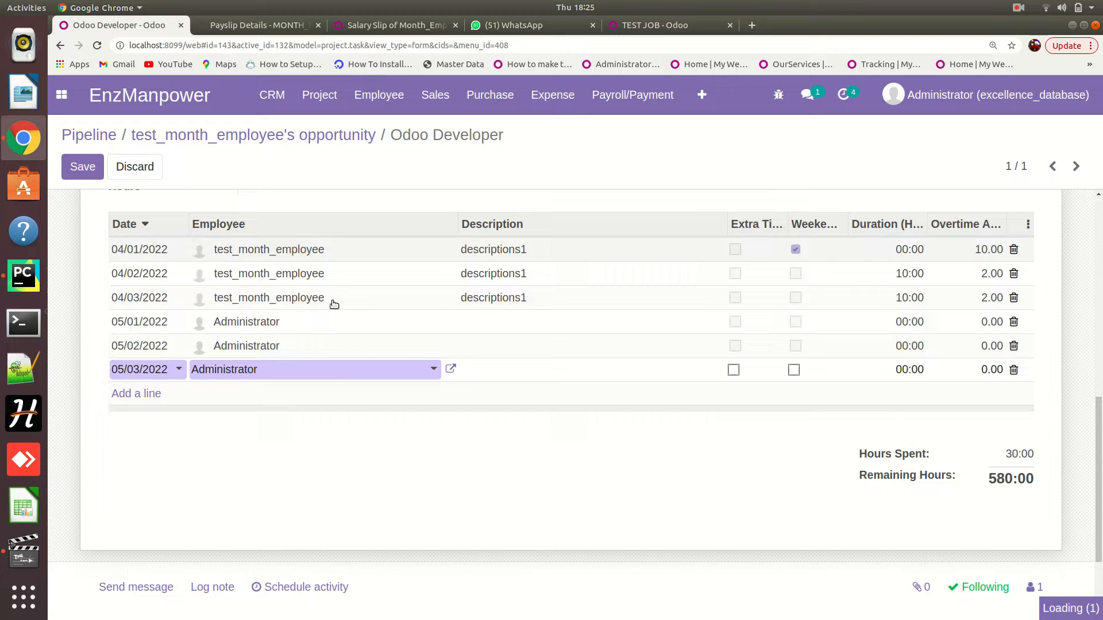
Set the employee of the three May timesheet lines to test_month_employee.
click(266, 321)
click(255, 345)
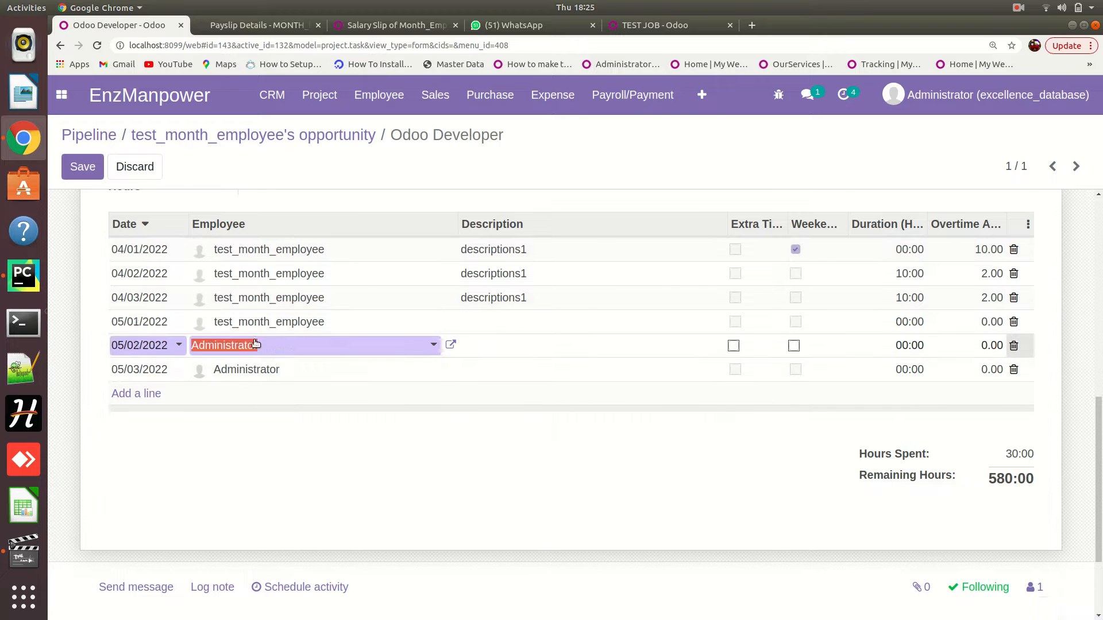
click(254, 370)
click(242, 371)
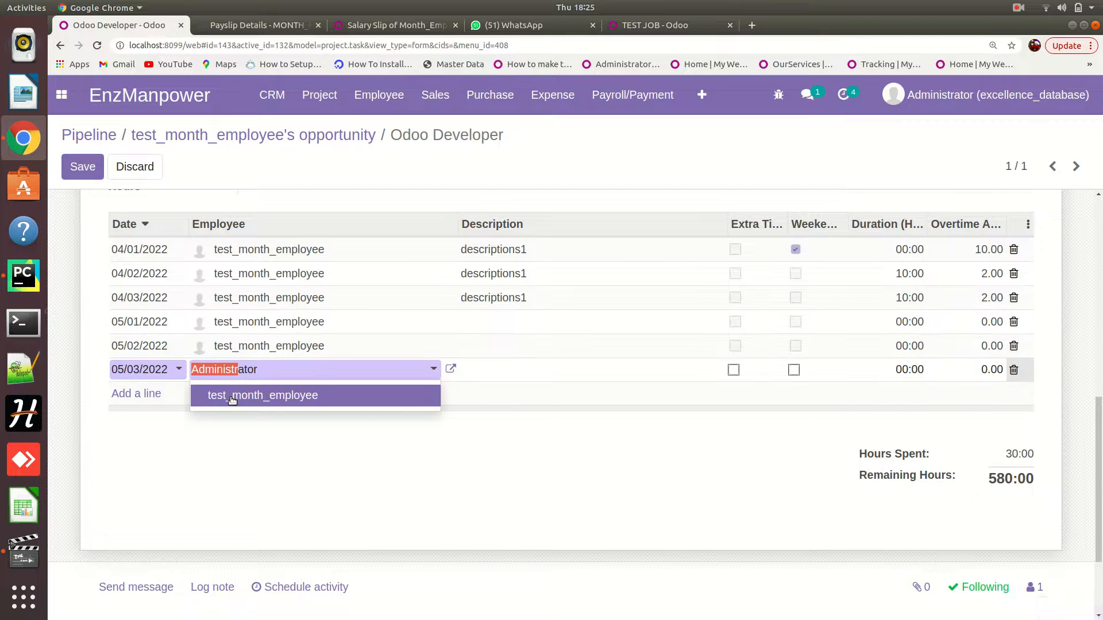
click(247, 394)
Copy the description "descriptions1" from the 04/03/2022 timesheet line into the three May timesheet lines.
click(481, 299)
key(ctrl+c)
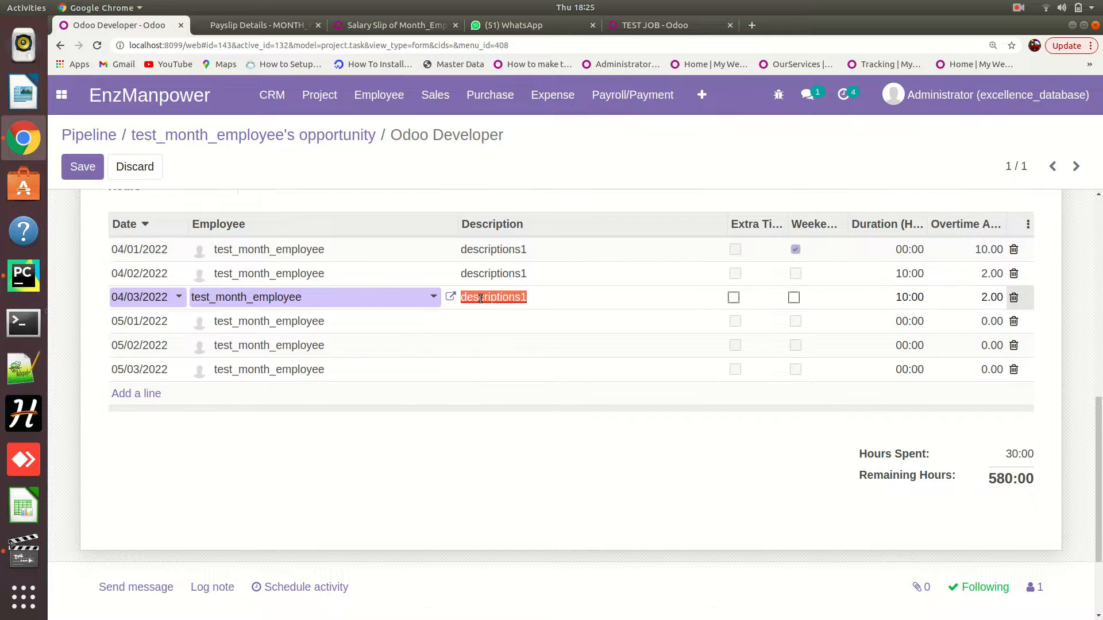
click(483, 322)
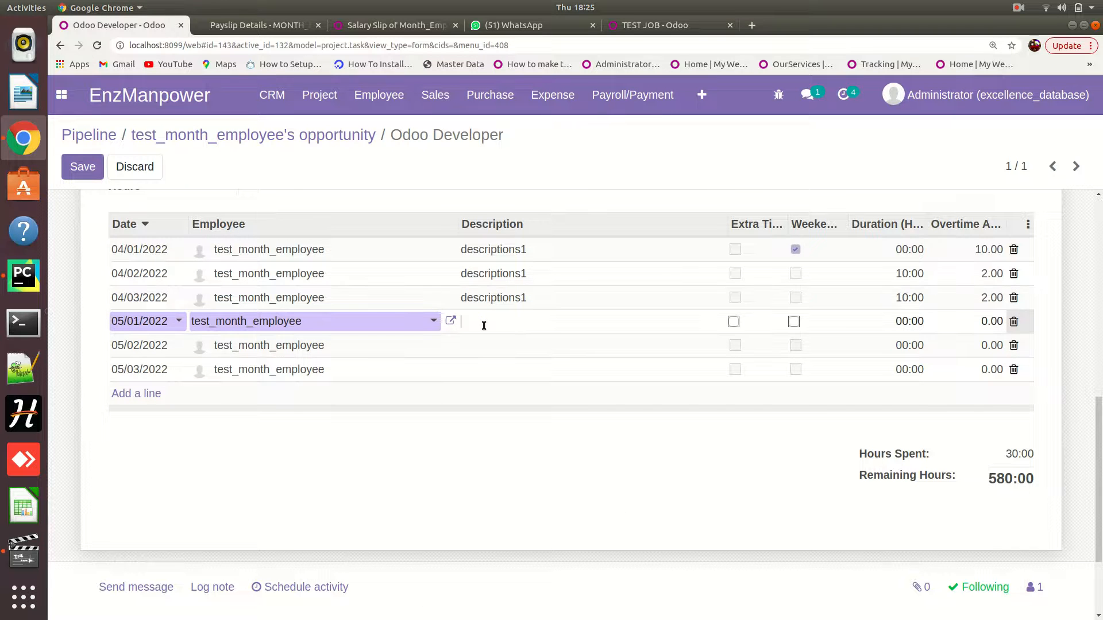
key(ctrl+v)
key(ctrl+v)
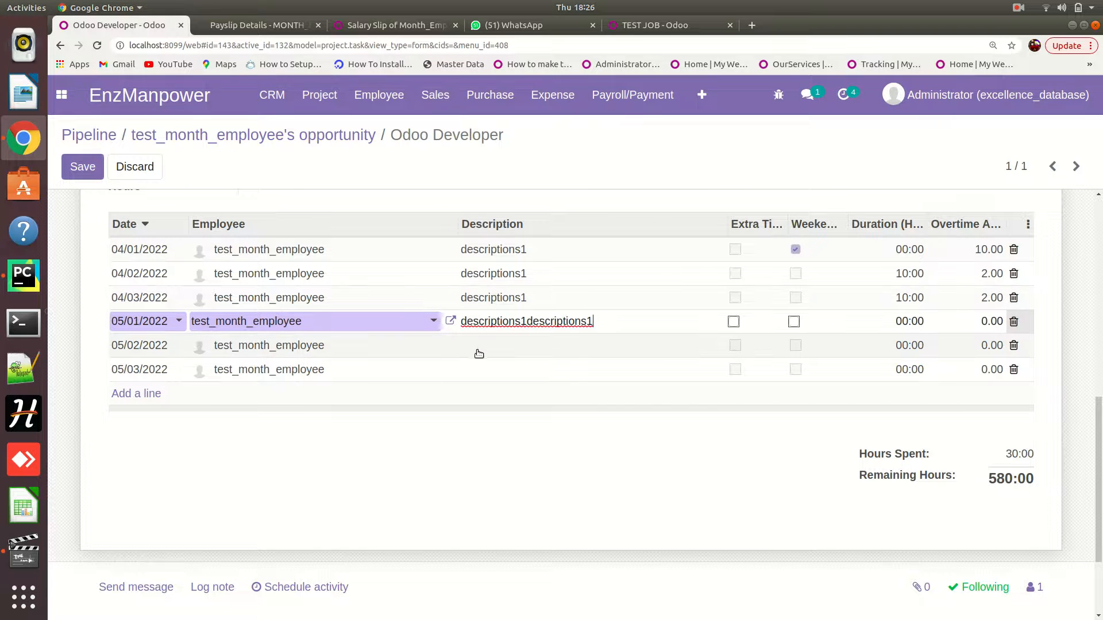
key(ctrl+z)
click(481, 350)
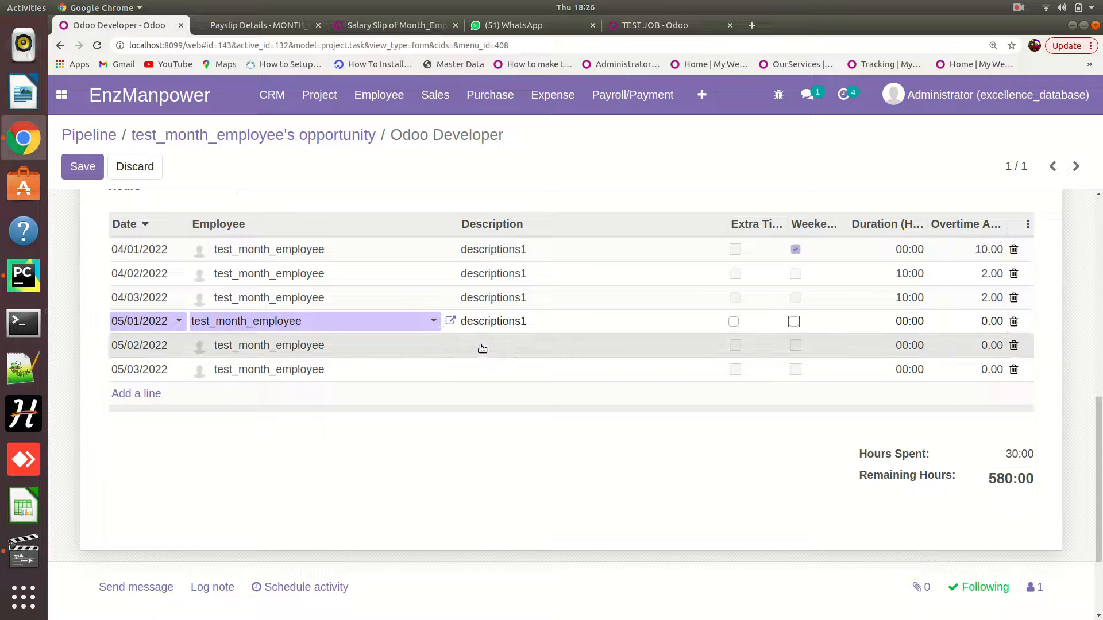
key(ctrl+v)
click(480, 364)
key(ctrl+v)
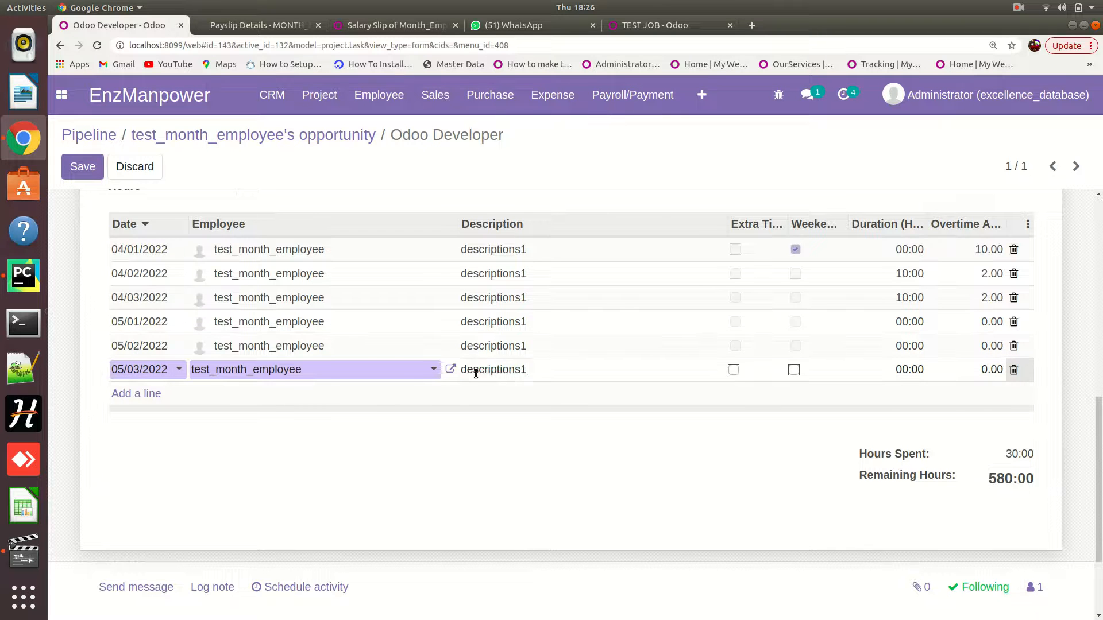
Mark the 05/01/2022 timesheet line as weekend work and set its overtime to 10.
click(795, 325)
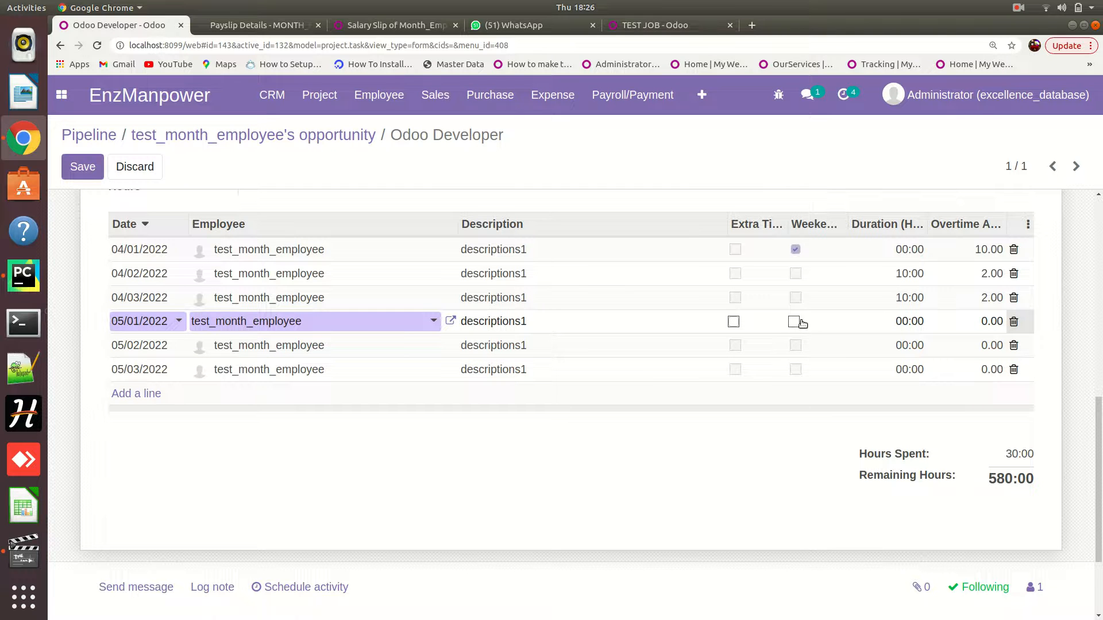
click(794, 322)
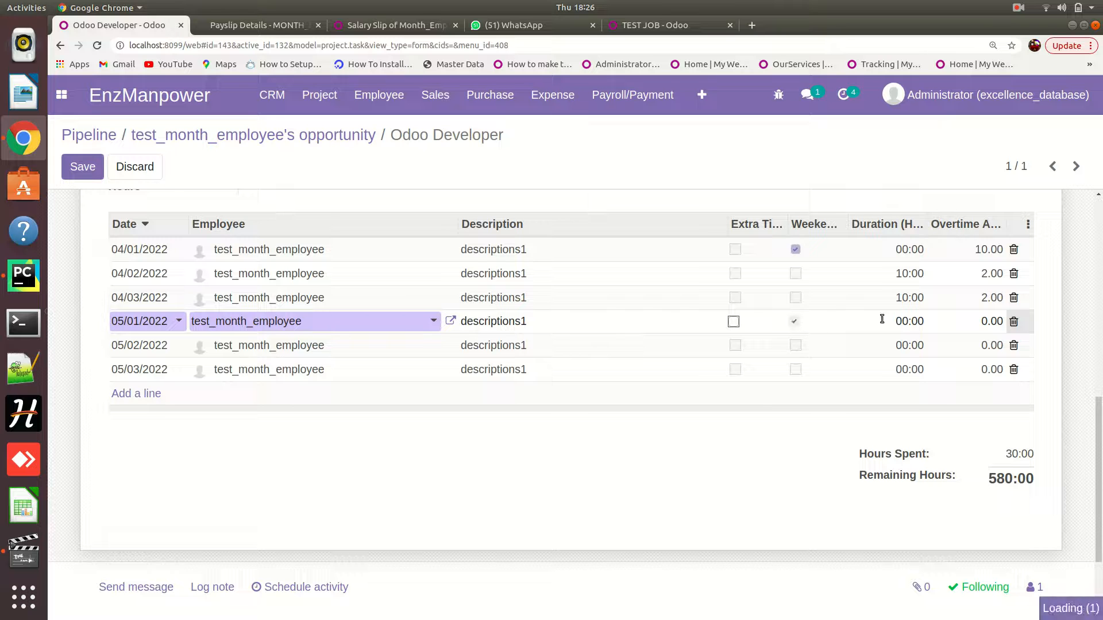
click(983, 323)
text(10)
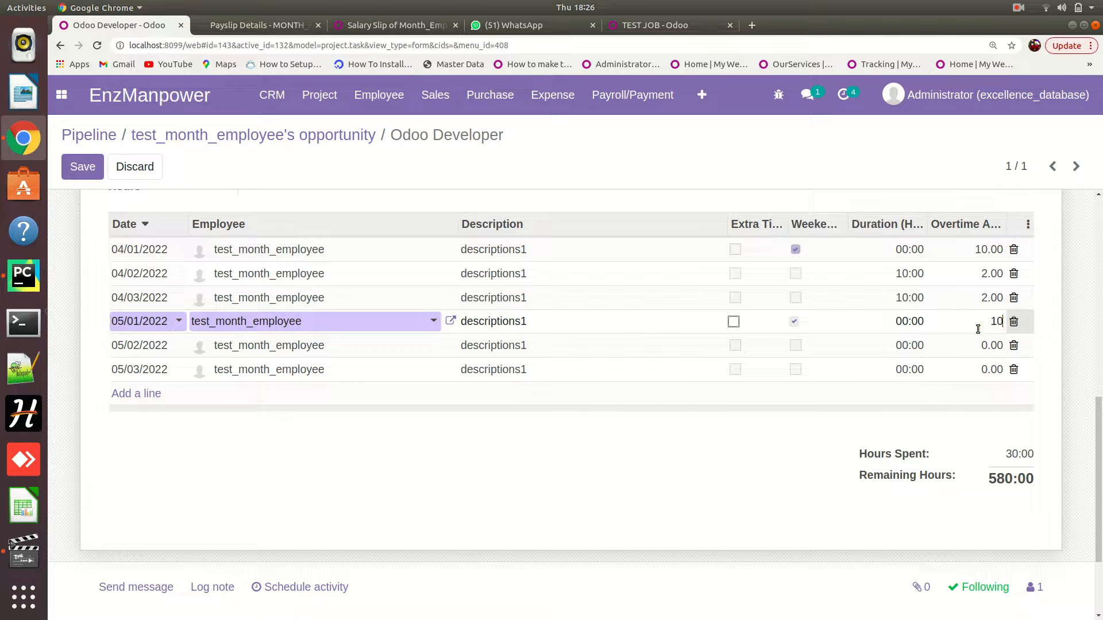
Set the duration of the 05/02/2022 and 05/03/2022 timesheet lines to 10 hours and save the task.
click(909, 345)
text(10)
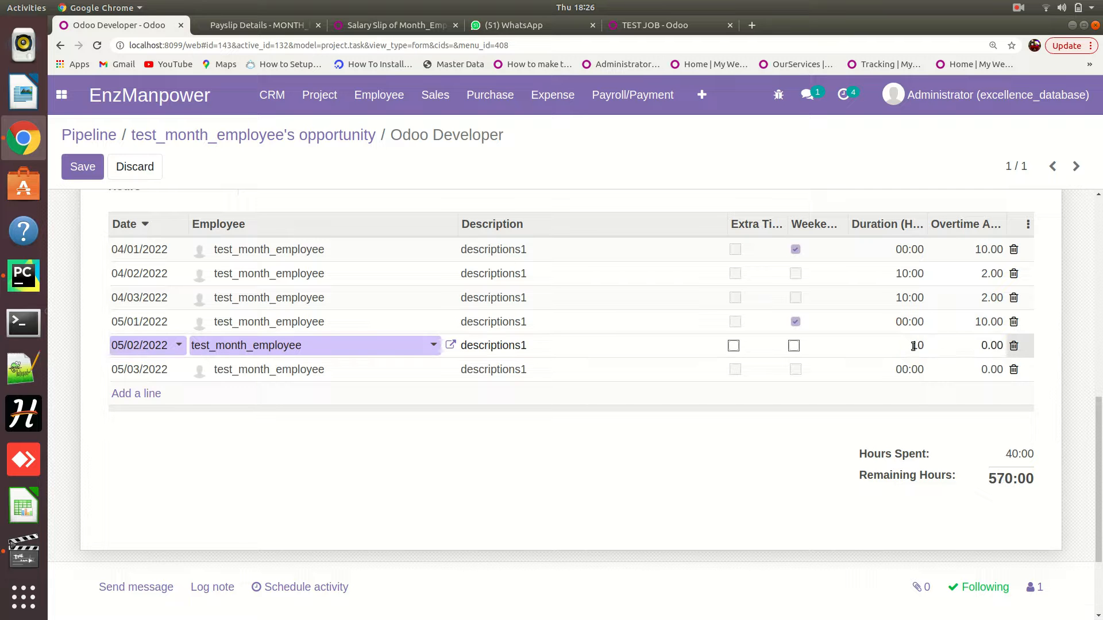
click(902, 369)
text(10)
click(870, 418)
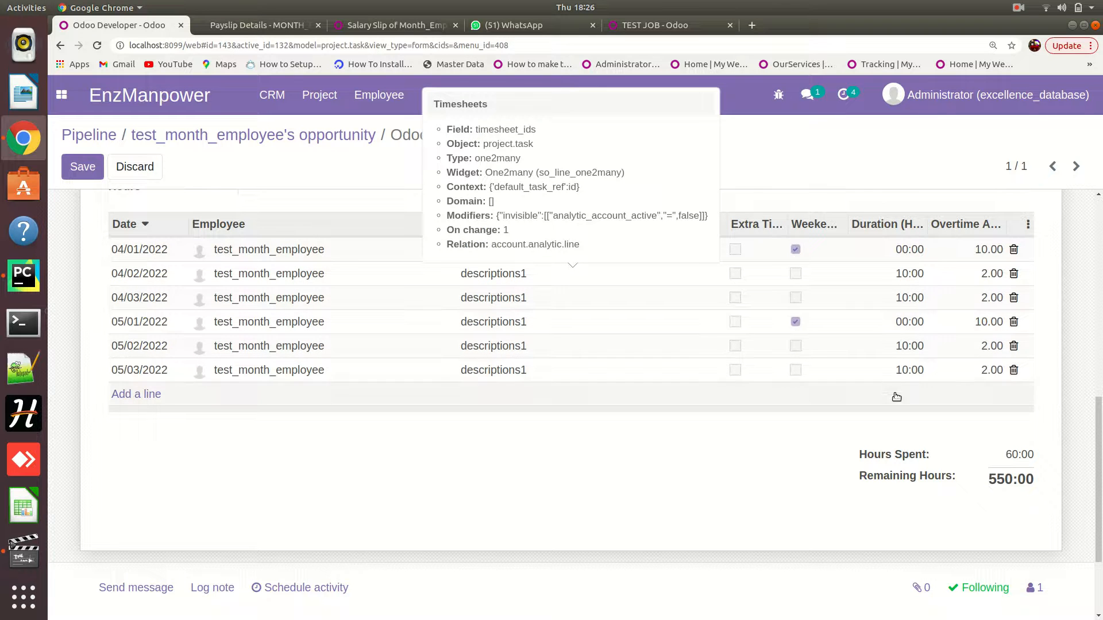
scroll(804, 433, up, 9)
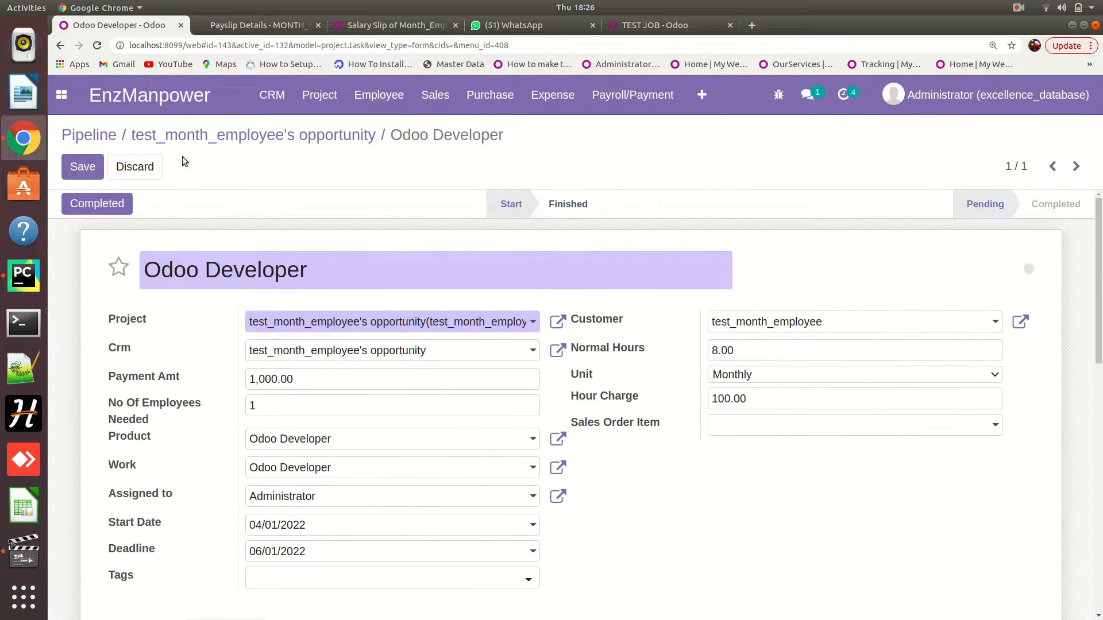
click(94, 166)
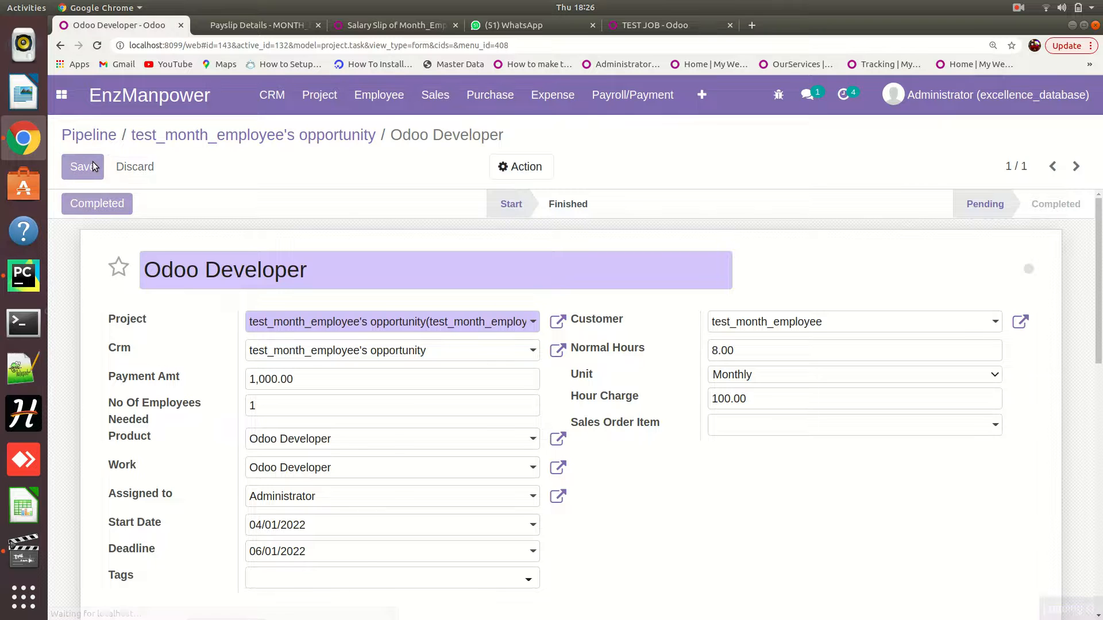
Open the project of test_month_employee's opportunity and create a sale order for the period 04/01/2022 to 04/30/2022.
click(361, 135)
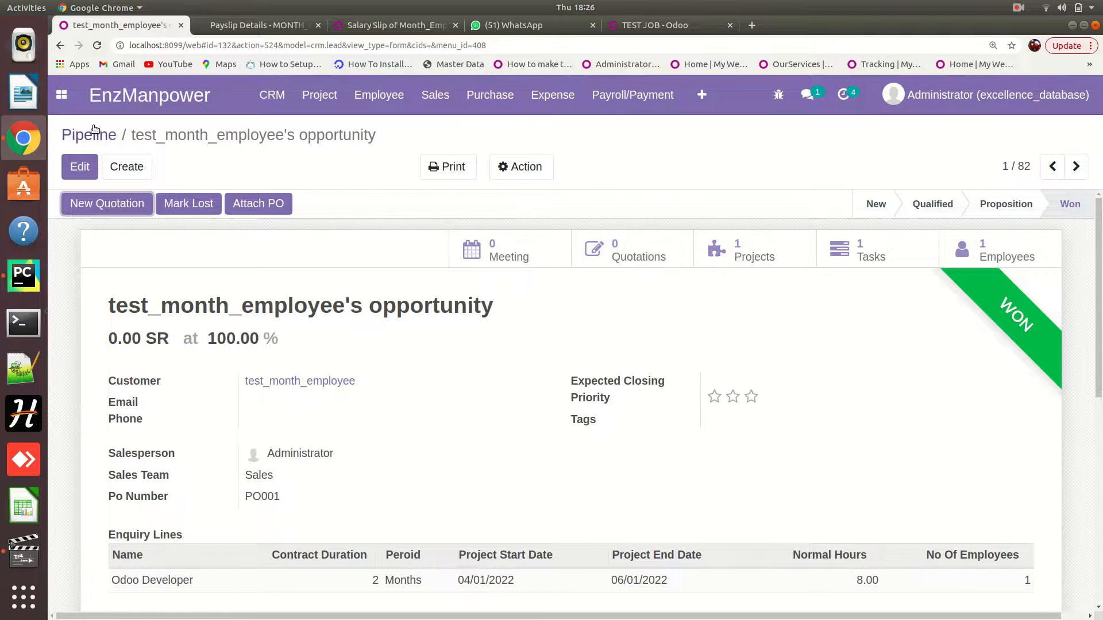
click(758, 247)
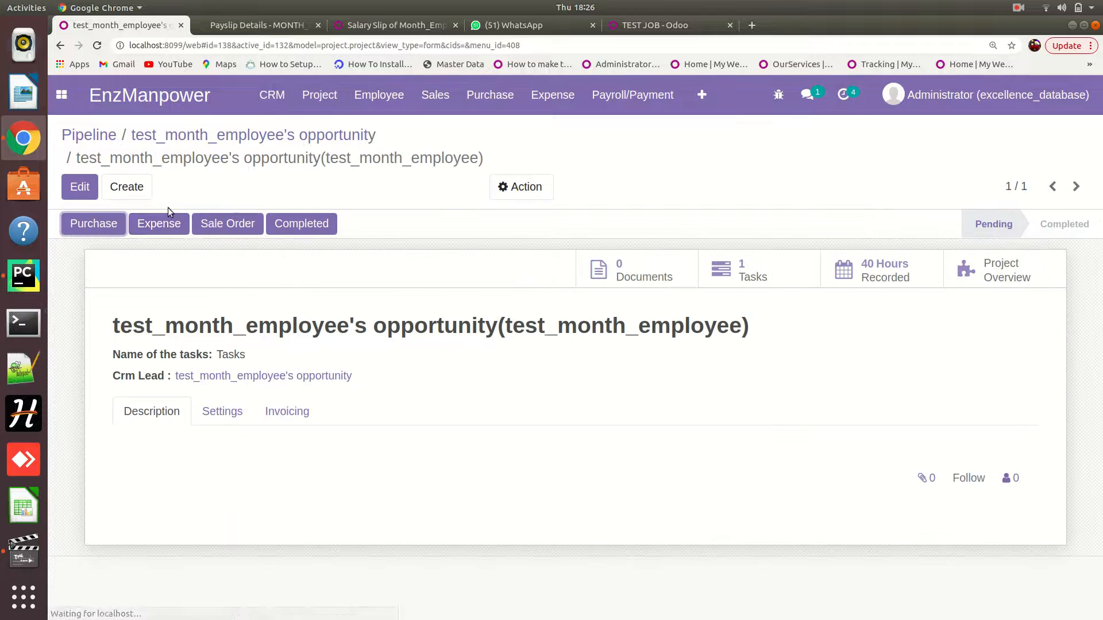
click(225, 227)
click(336, 187)
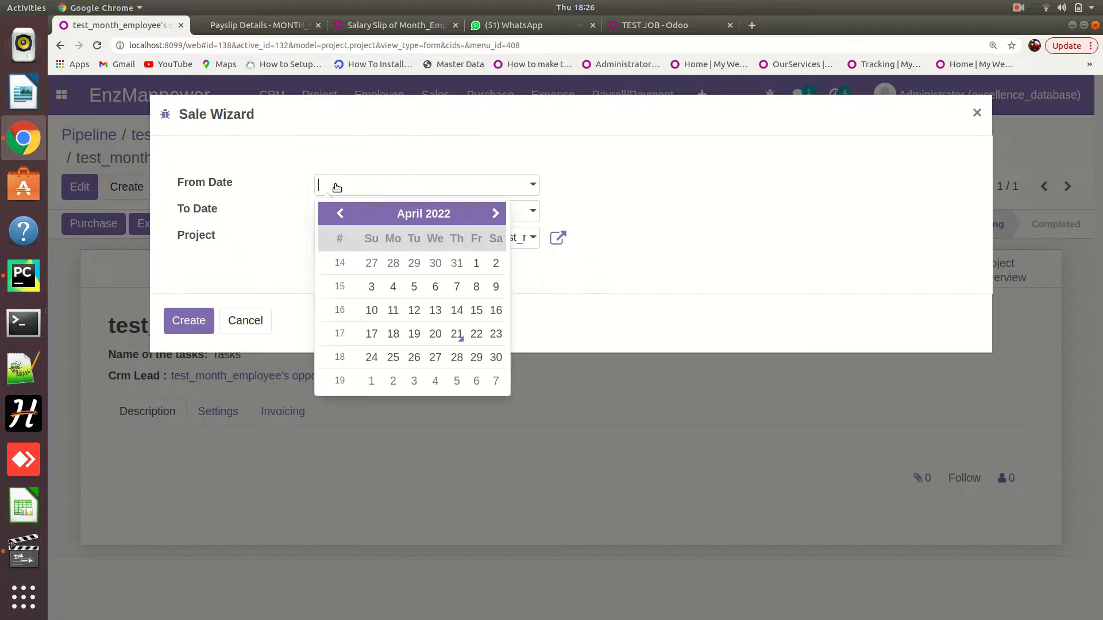
click(474, 265)
click(396, 212)
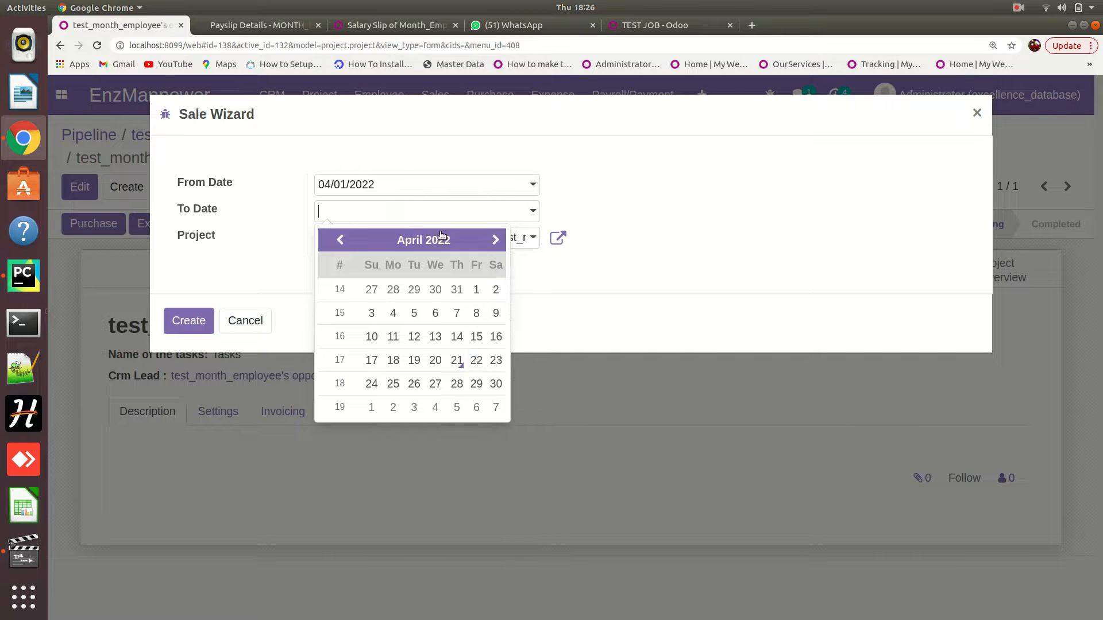
click(496, 385)
click(180, 320)
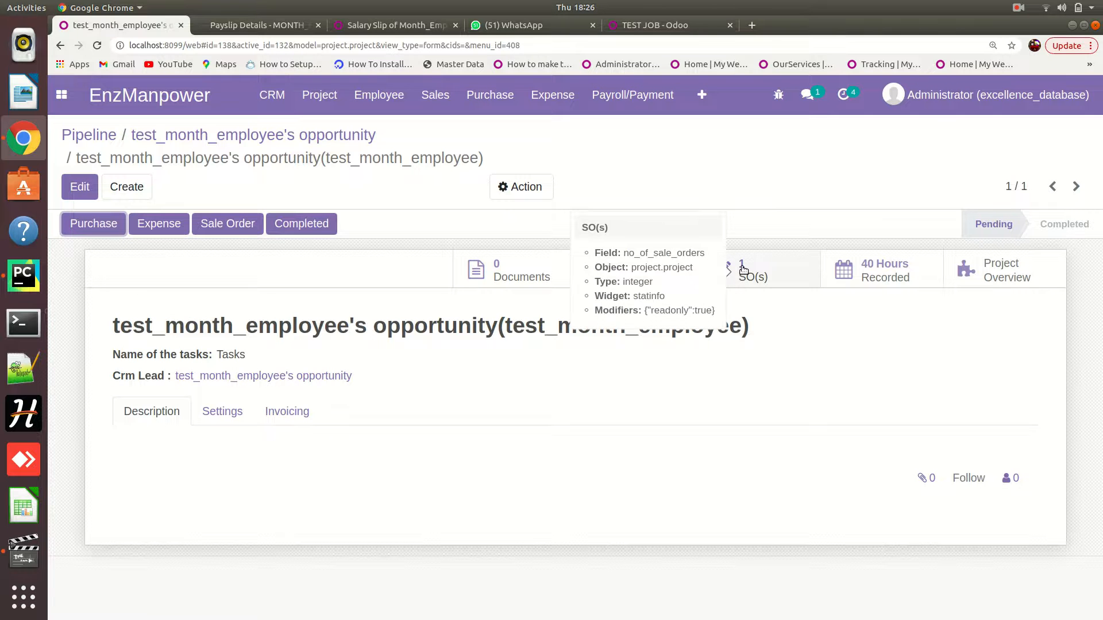
Open the project's new sale order and examine the quantity, unit price and taxes of its order line.
click(743, 270)
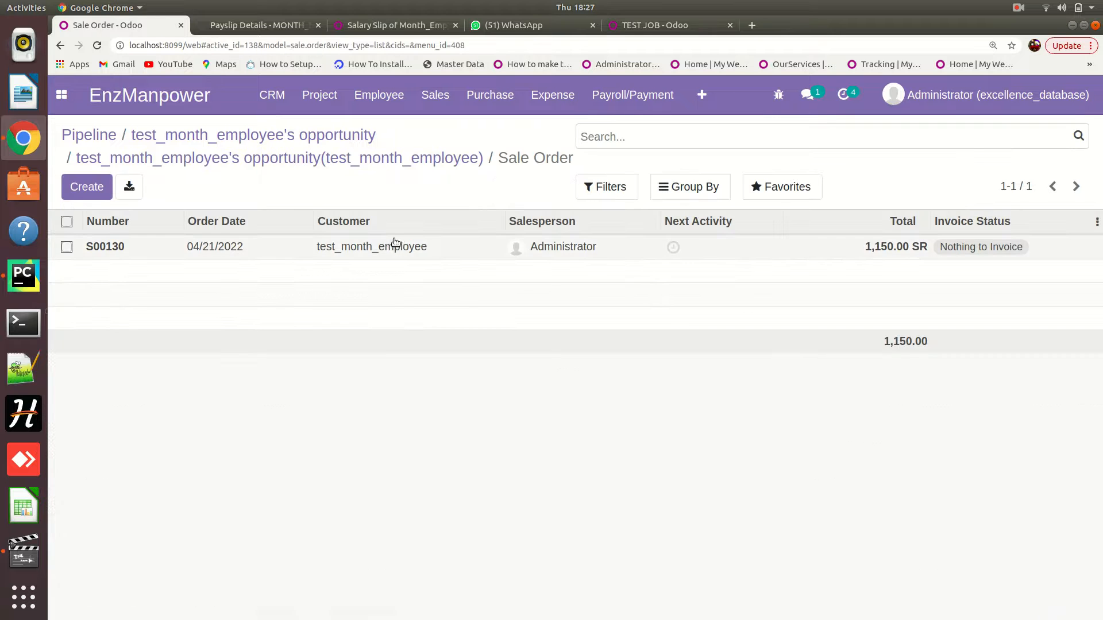
click(371, 246)
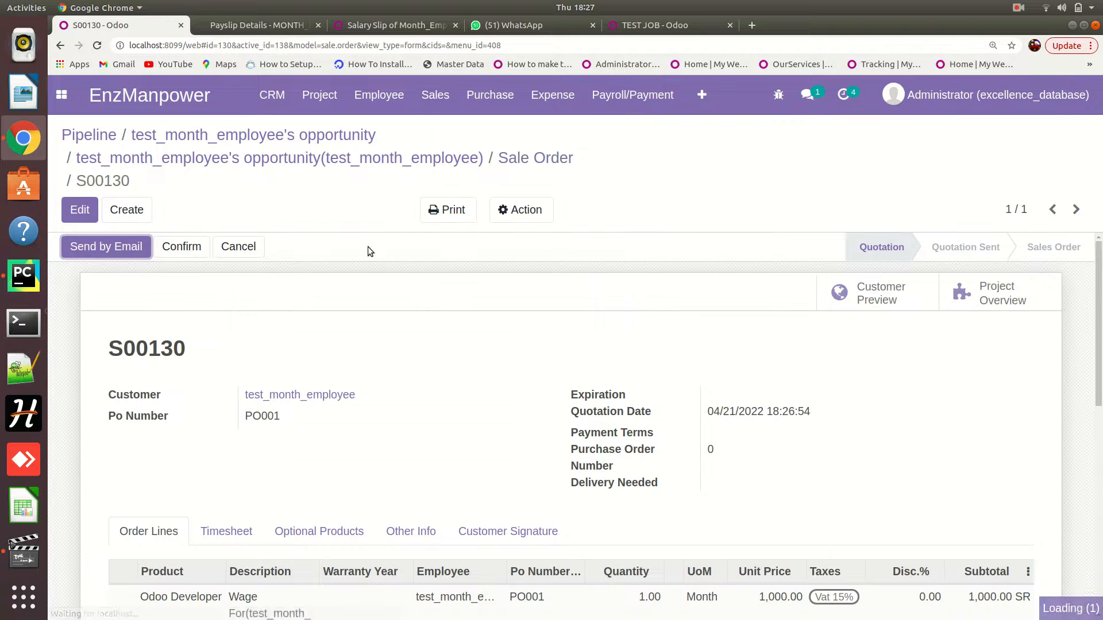
scroll(407, 323, down, 3)
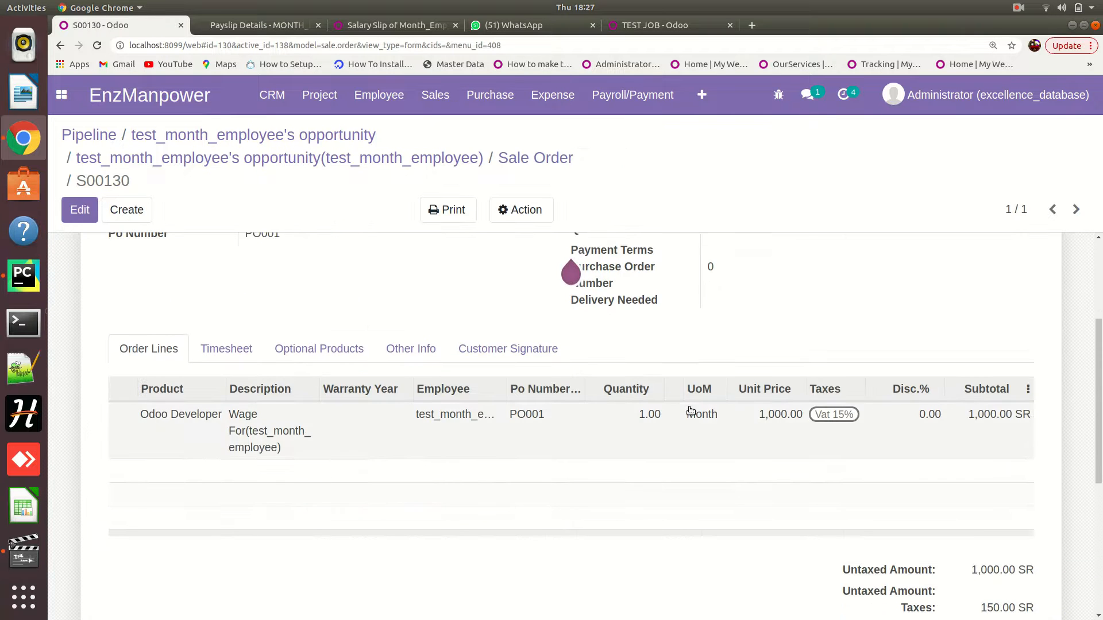
click(779, 416)
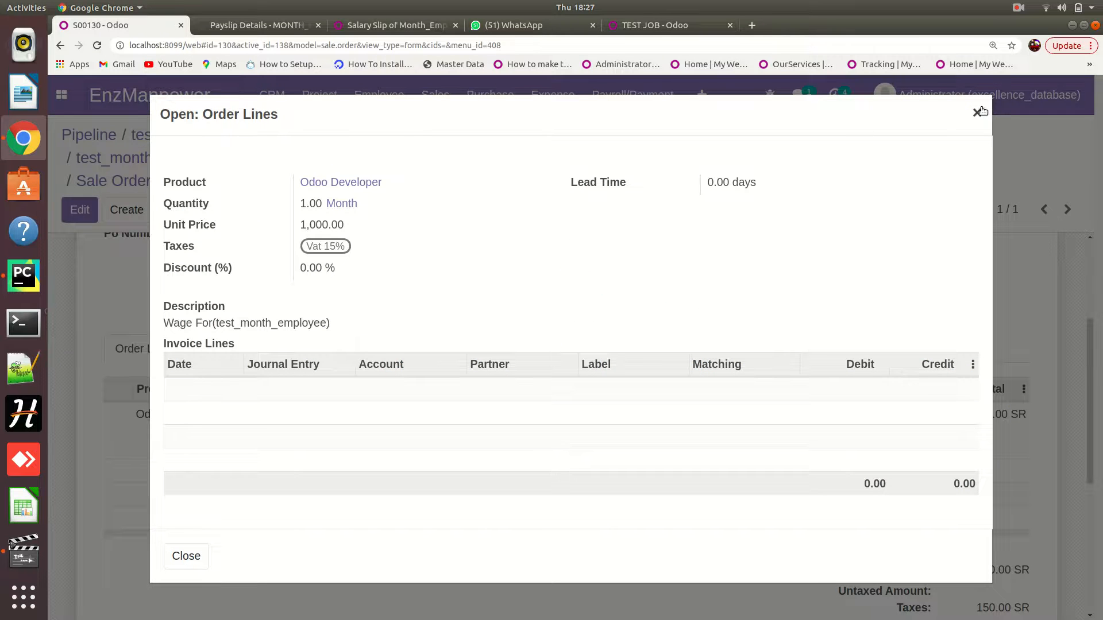
click(977, 113)
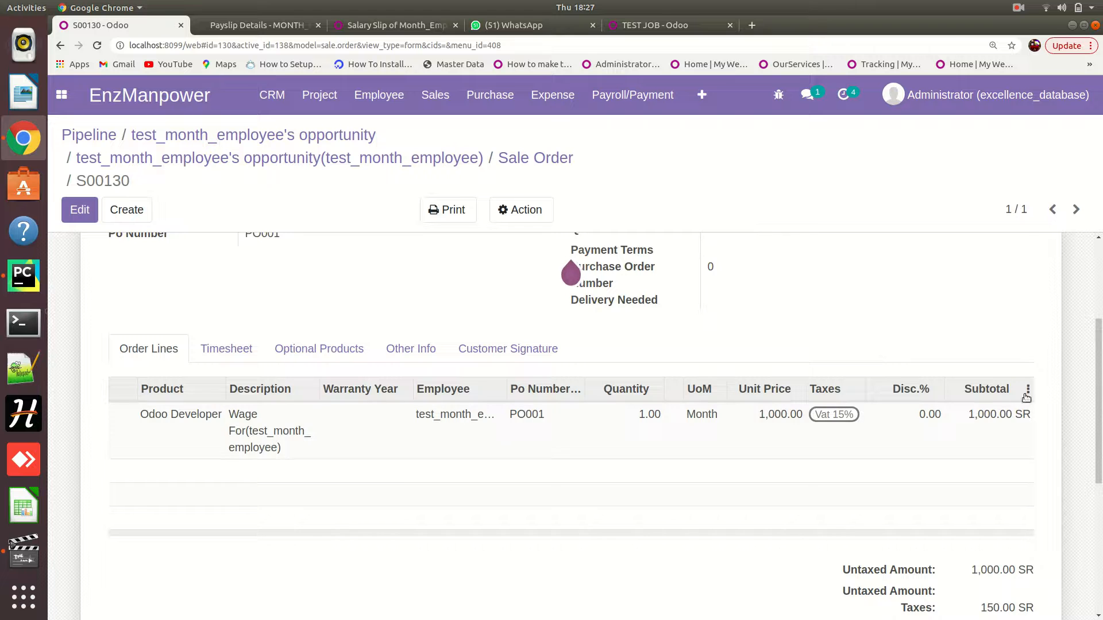
scroll(993, 410, up, 3)
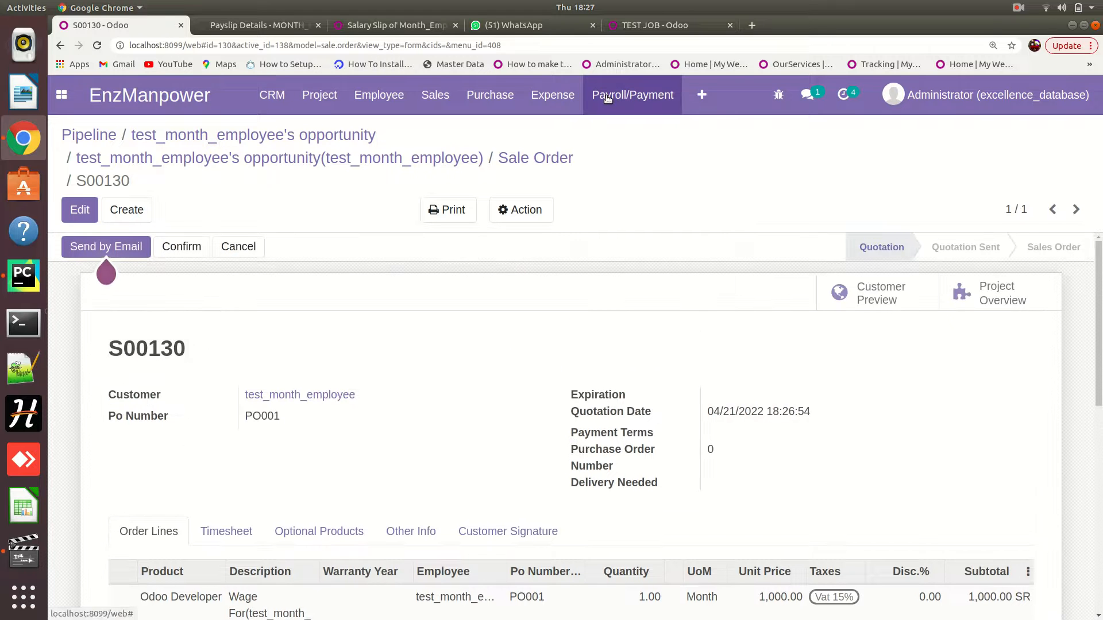
Start a new employee payslip in Payroll and select test_month_employee as its employee.
click(607, 99)
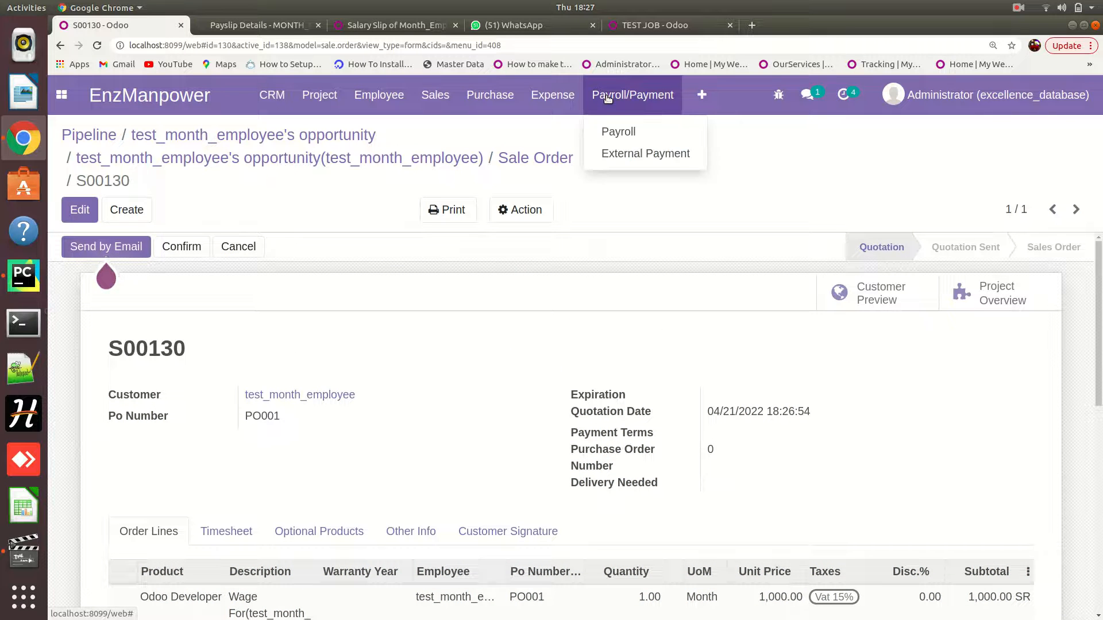
click(614, 132)
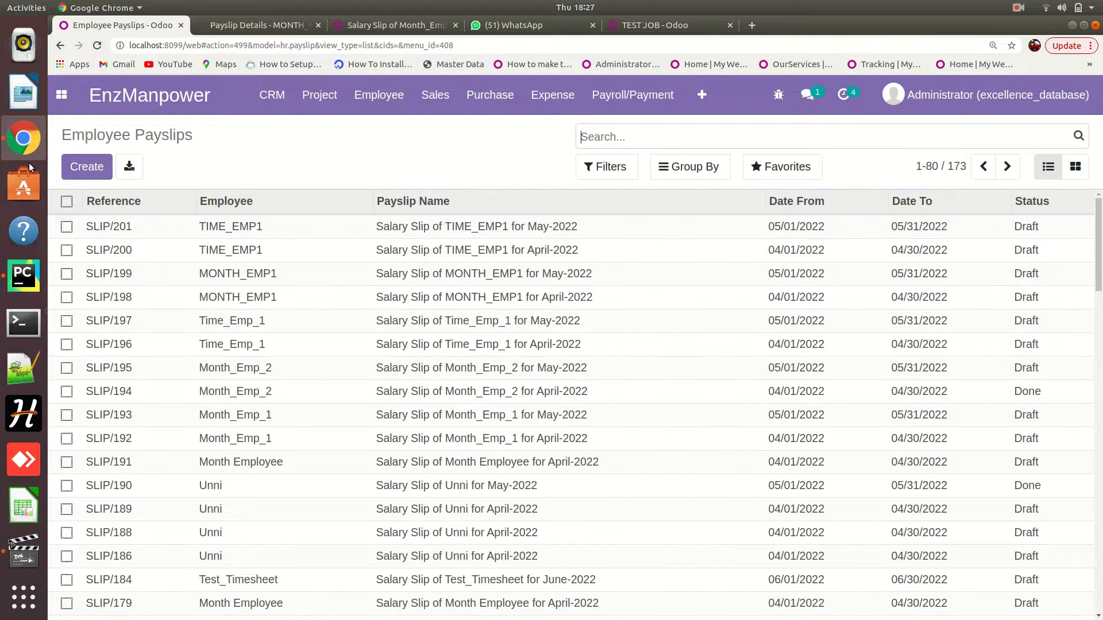
click(86, 167)
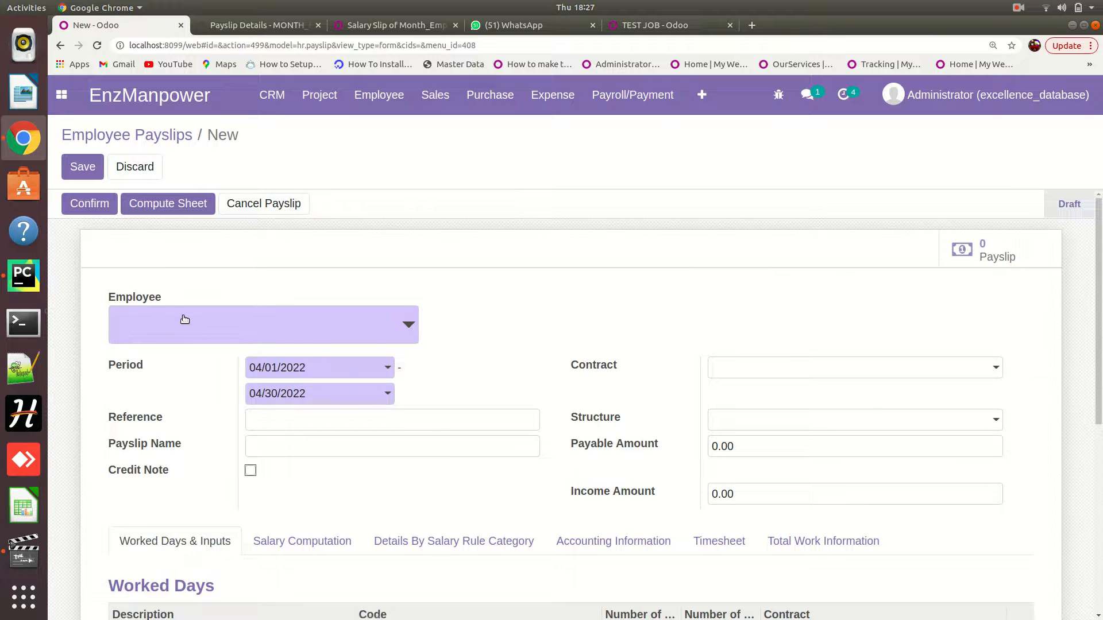
click(184, 318)
text(test)
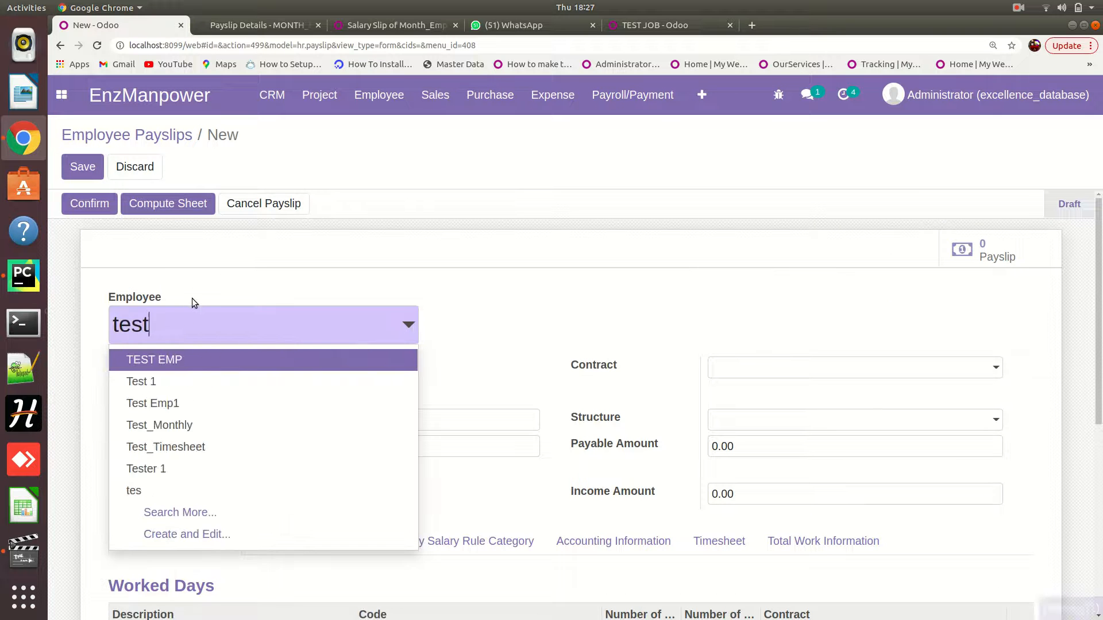
text(_)
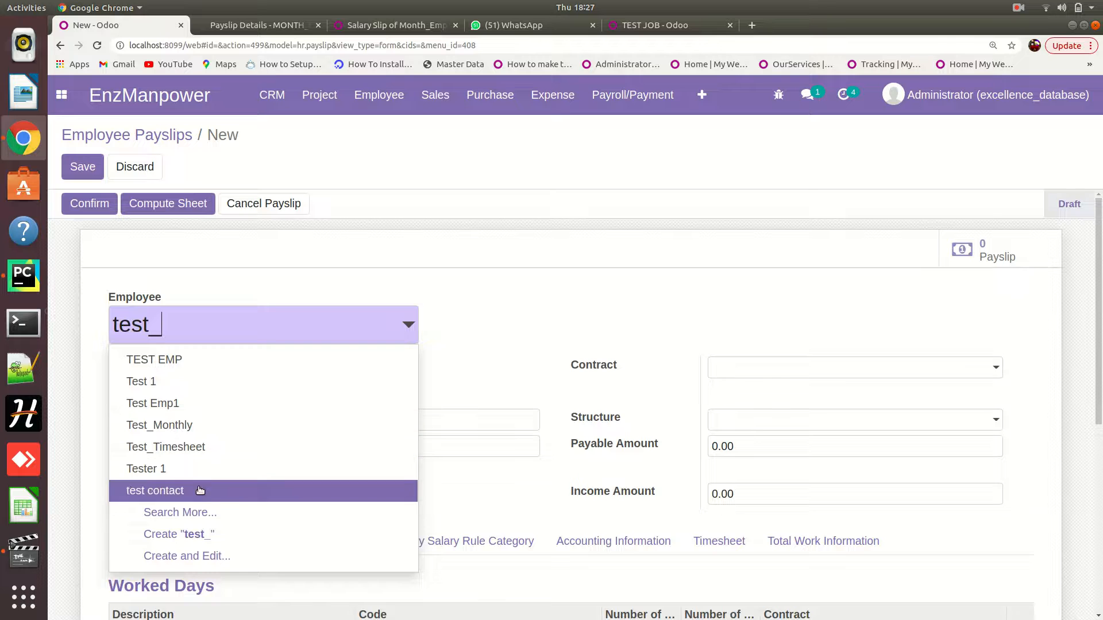
click(192, 511)
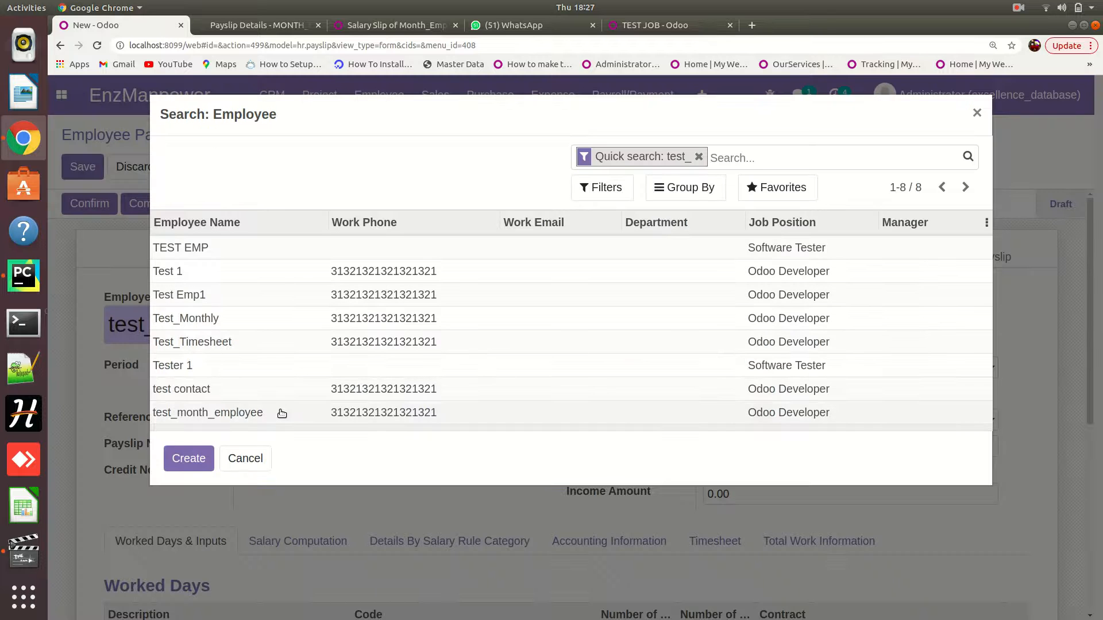
click(282, 413)
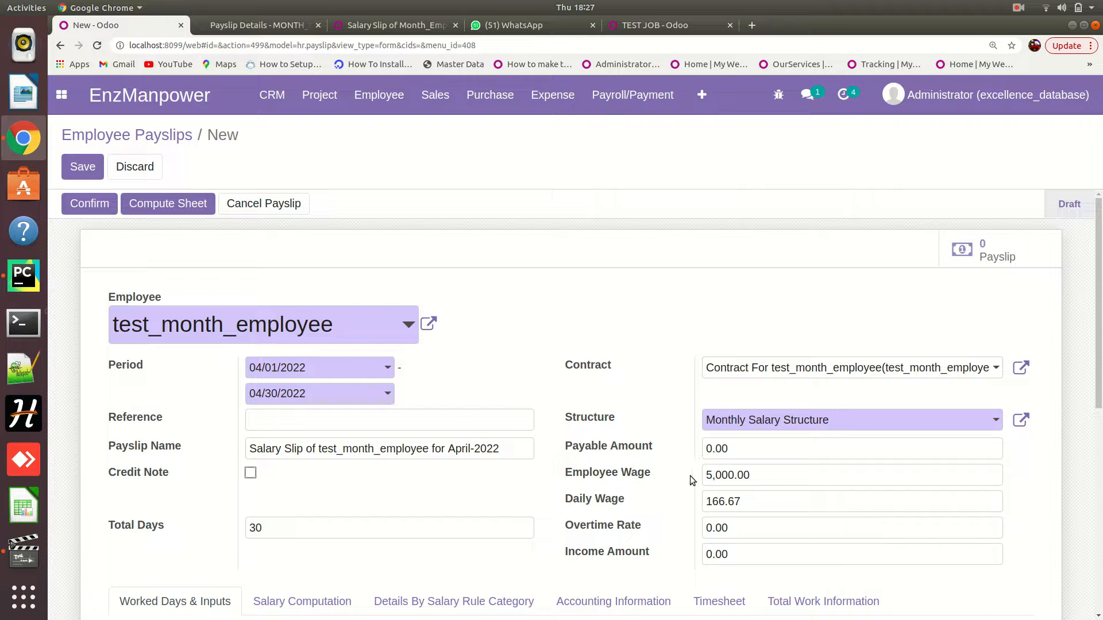
Examine the payslip's employee wage, total days and daily wage, plus its salary computation, timesheet and total work information.
double_click(714, 477)
double_click(351, 524)
double_click(726, 504)
scroll(720, 475, down, 2)
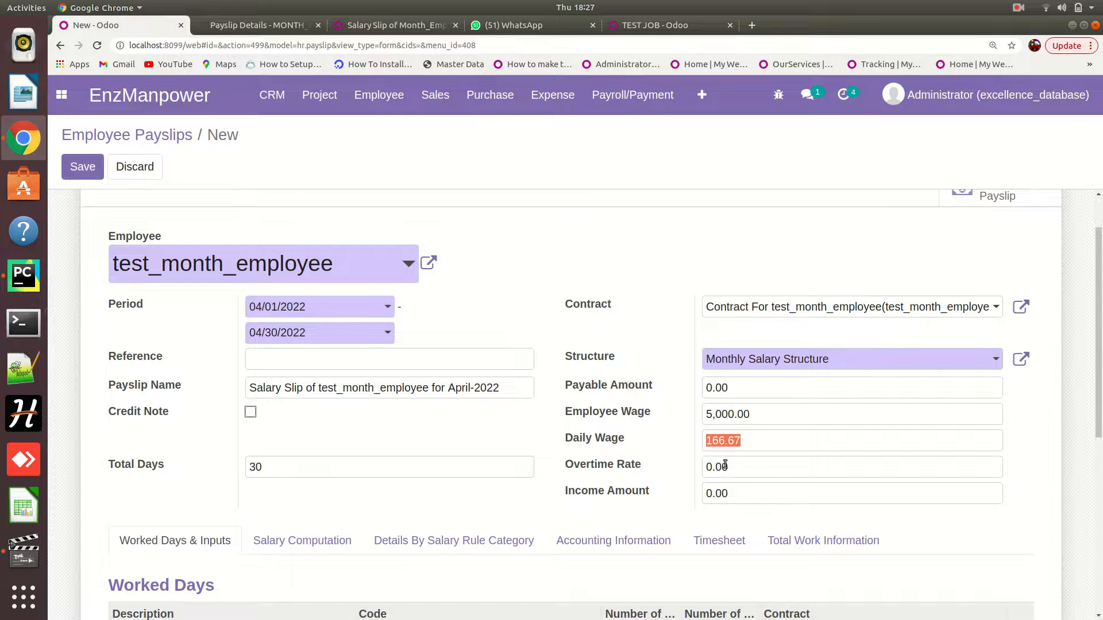
click(301, 540)
scroll(308, 538, down, 4)
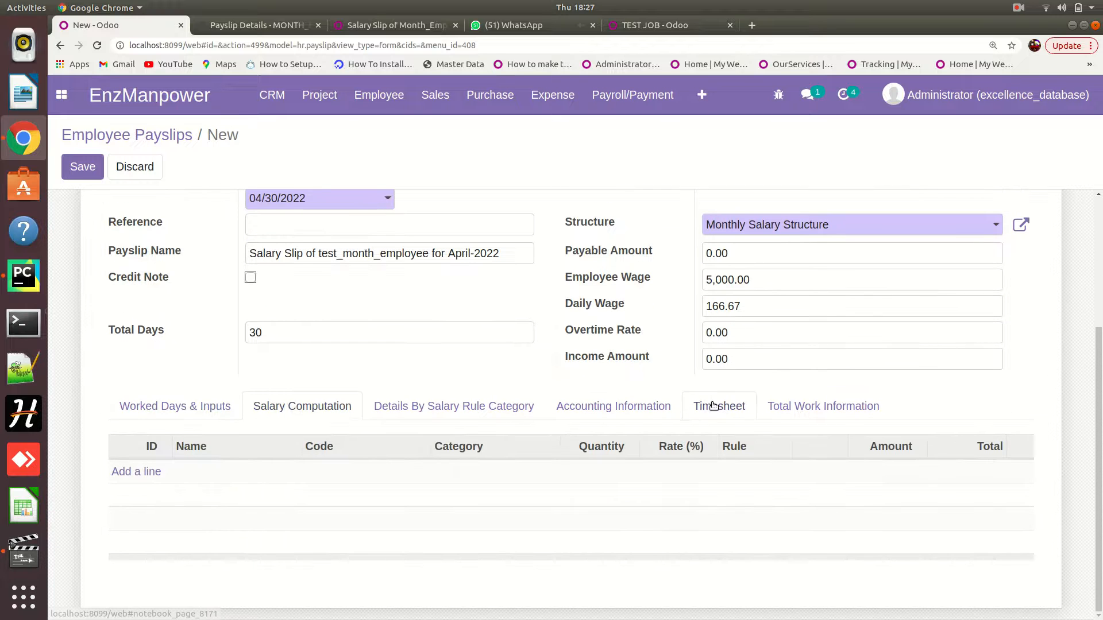
click(713, 406)
click(802, 402)
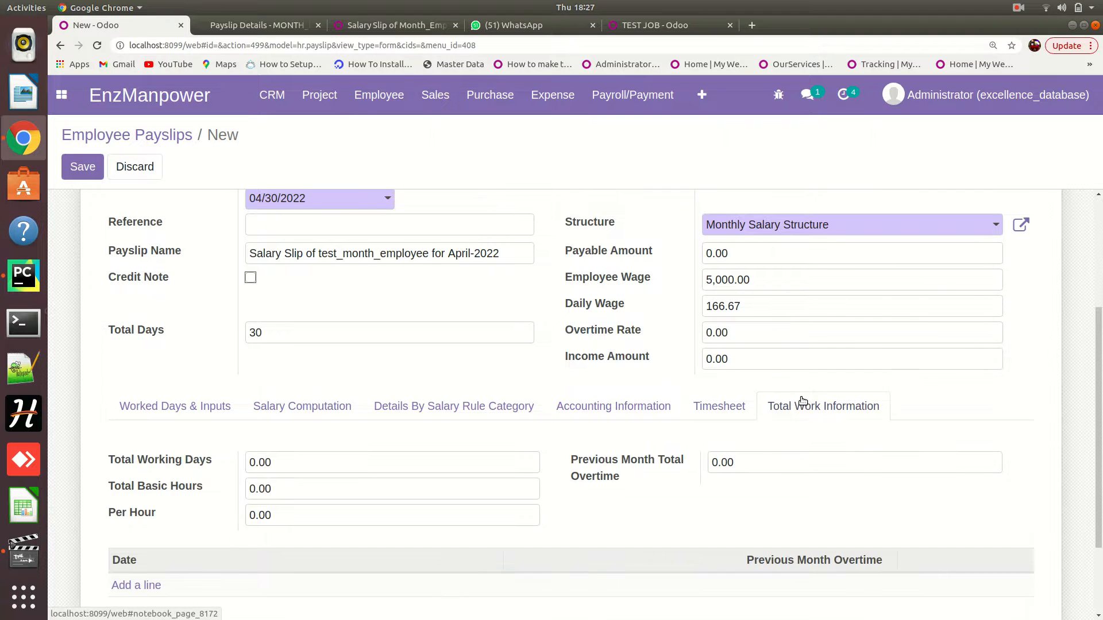
scroll(336, 397, up, 6)
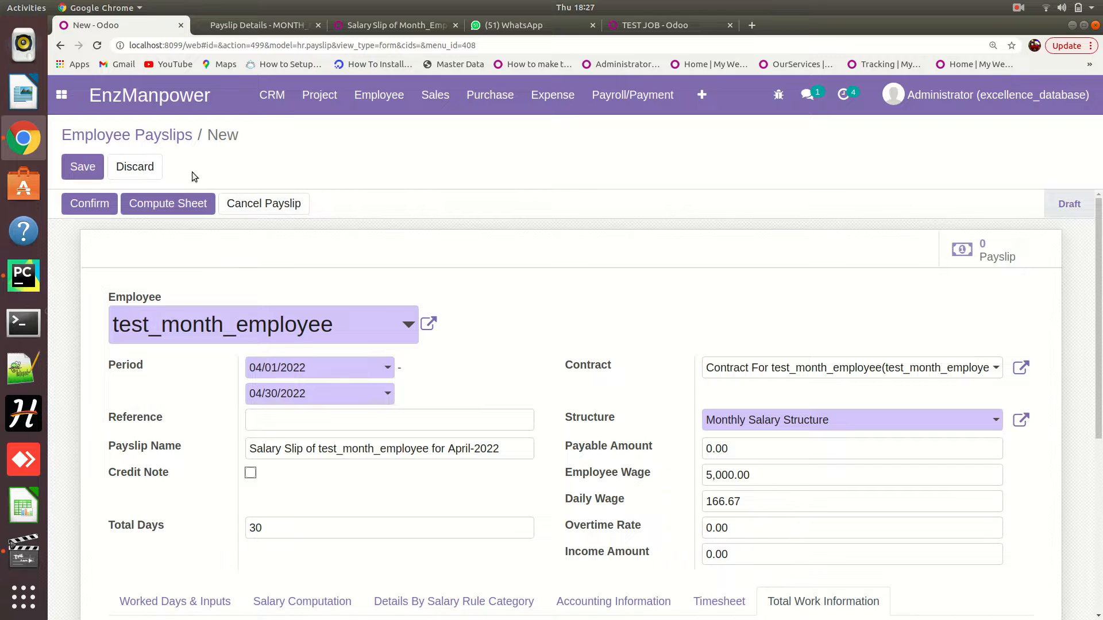
Set the payslip's income amount to 50 and save the payslip.
click(735, 556)
text(5)
click(67, 169)
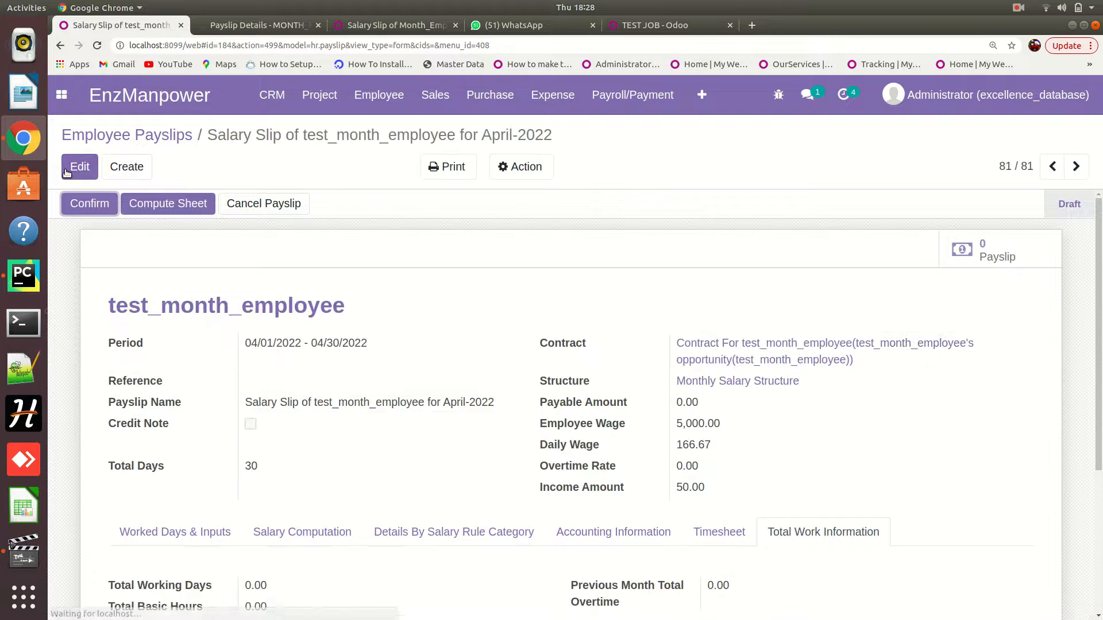
Compute the April payslip's sheet and check its overtime rate, salary computation and timesheet lines.
click(150, 206)
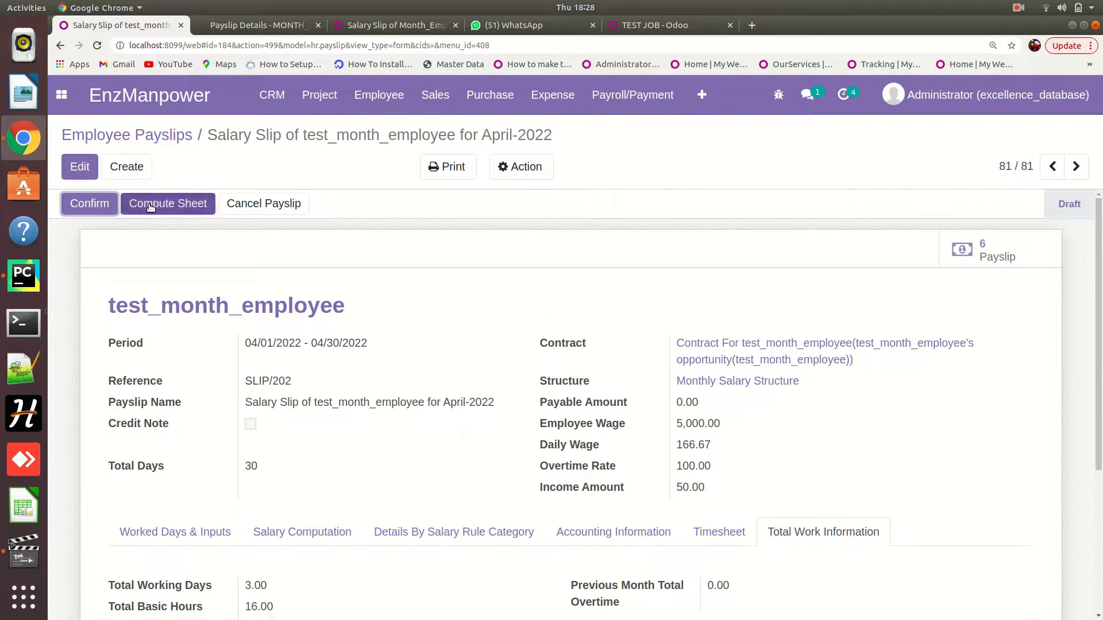
scroll(586, 374, down, 3)
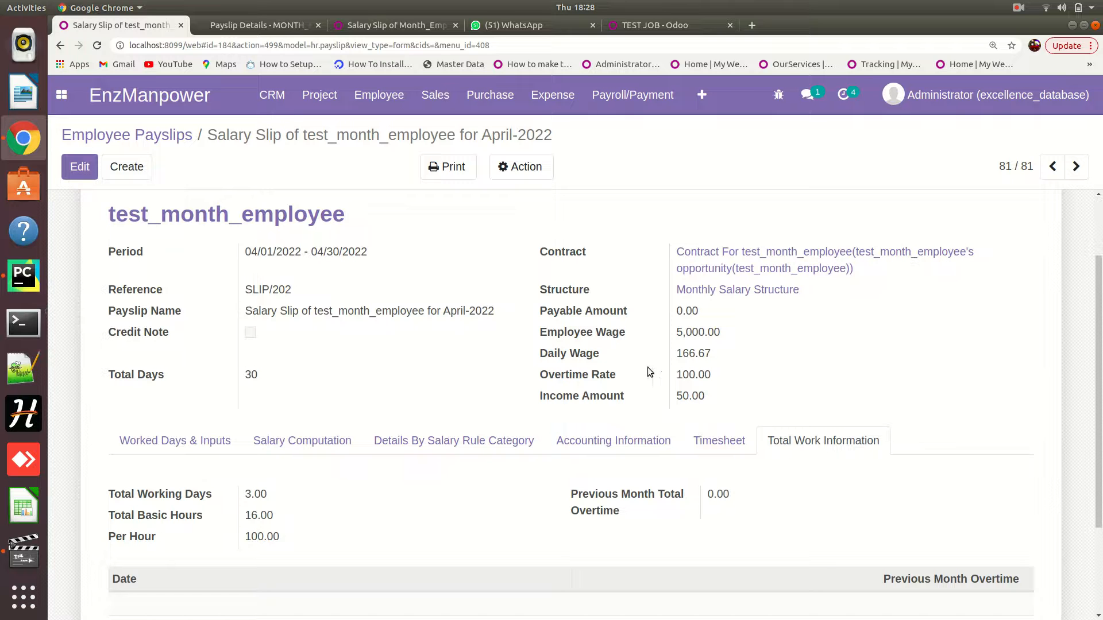
double_click(686, 373)
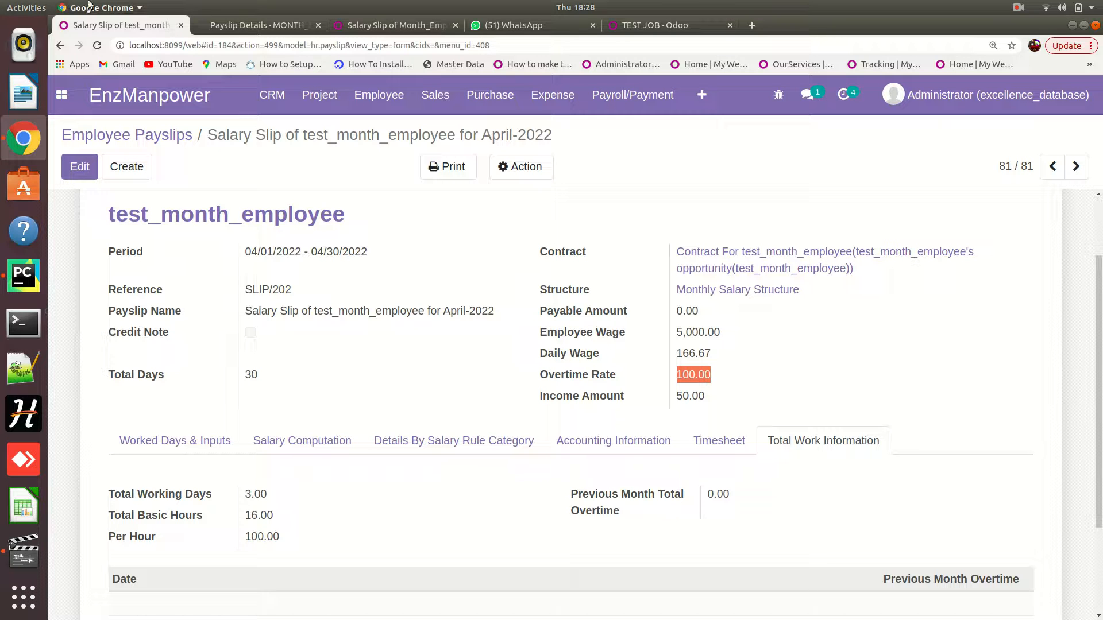
click(303, 446)
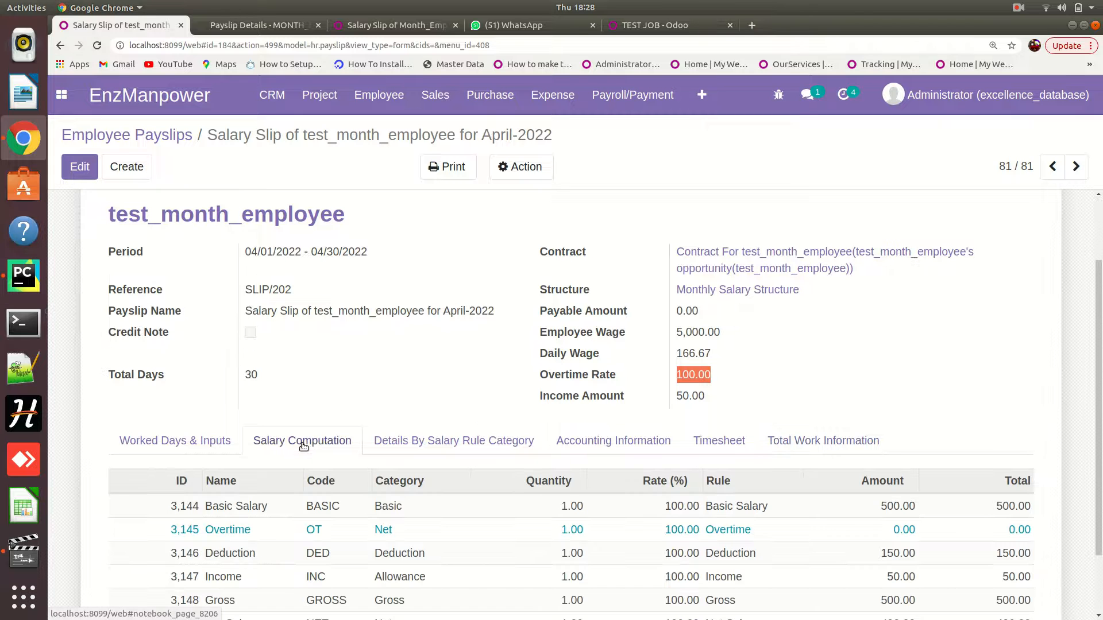
click(741, 445)
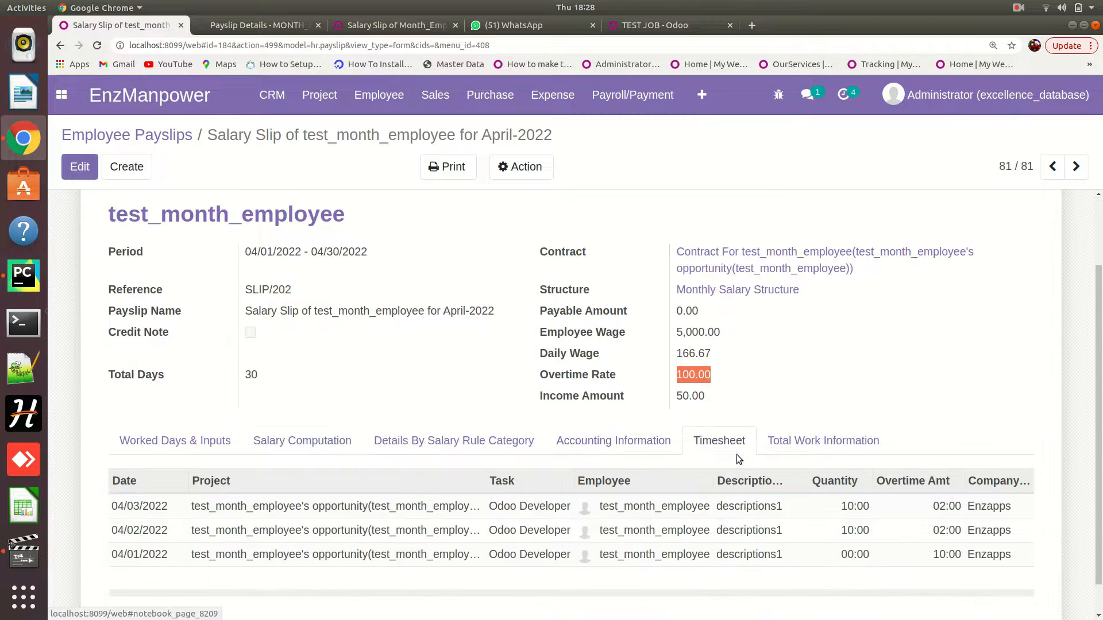
scroll(740, 460, down, 1)
Examine the April payslip's total working days, basic hours, hourly rate and previous month overtime, checking them against the timesheet quantities.
click(817, 401)
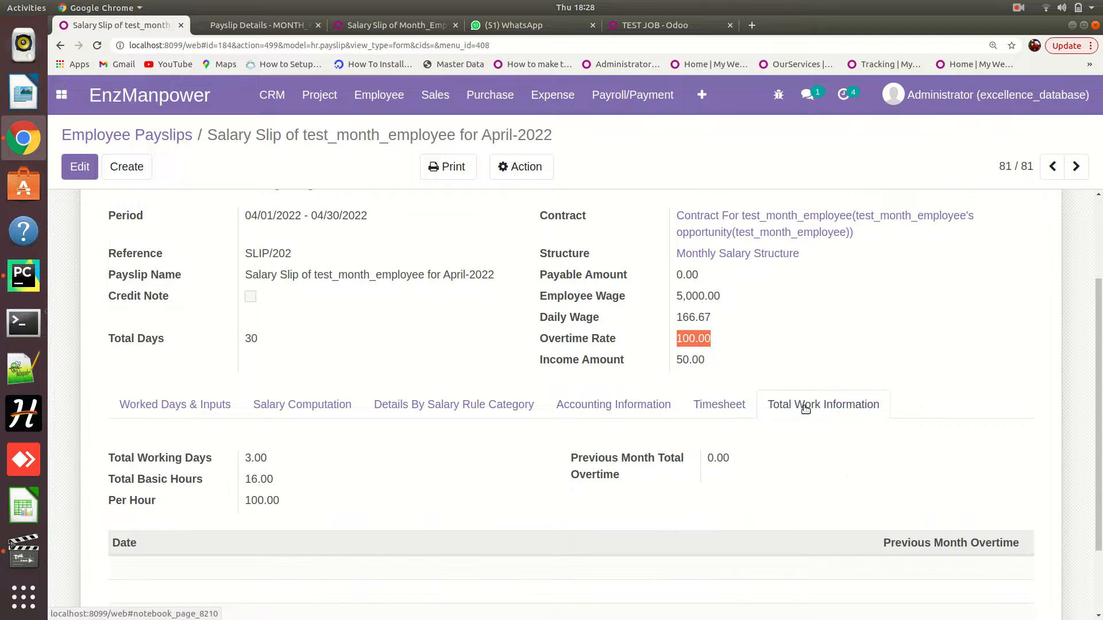
double_click(248, 457)
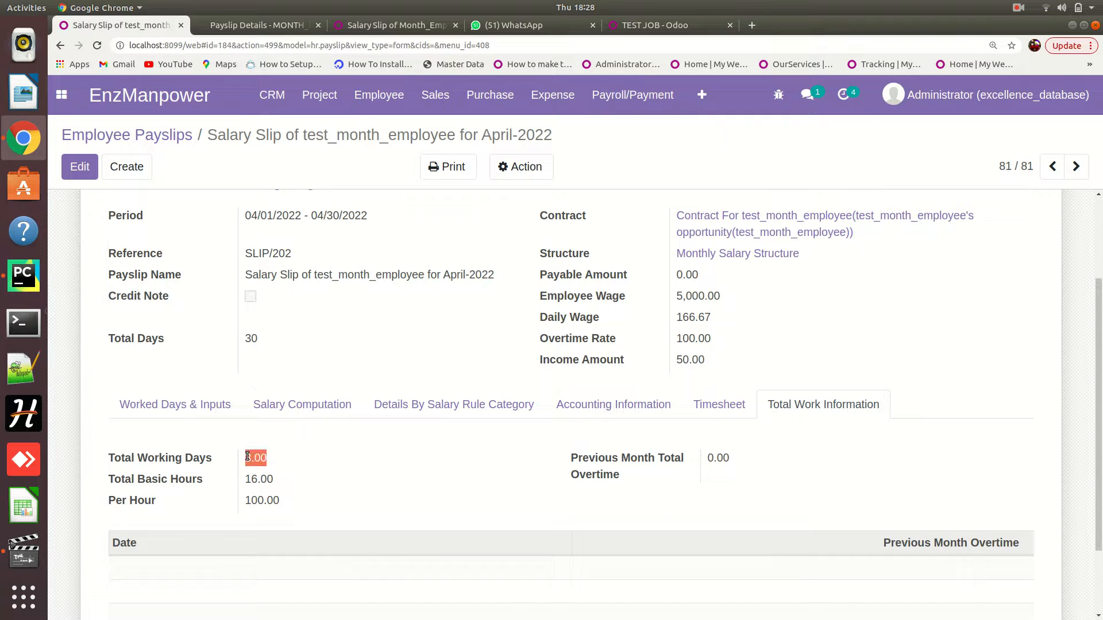
double_click(257, 478)
click(717, 403)
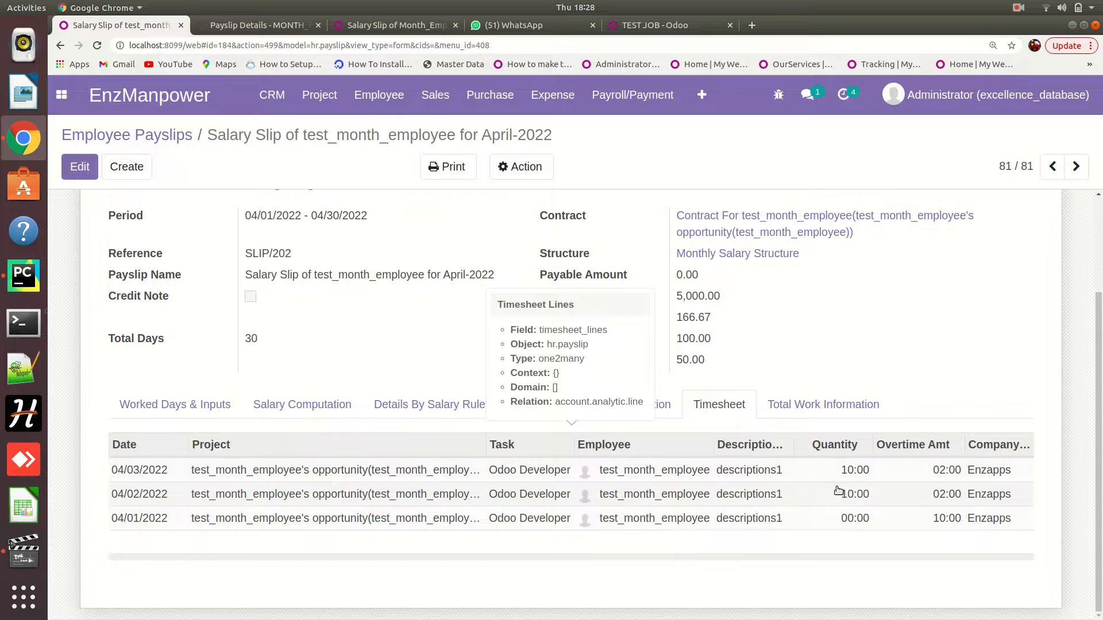
click(795, 408)
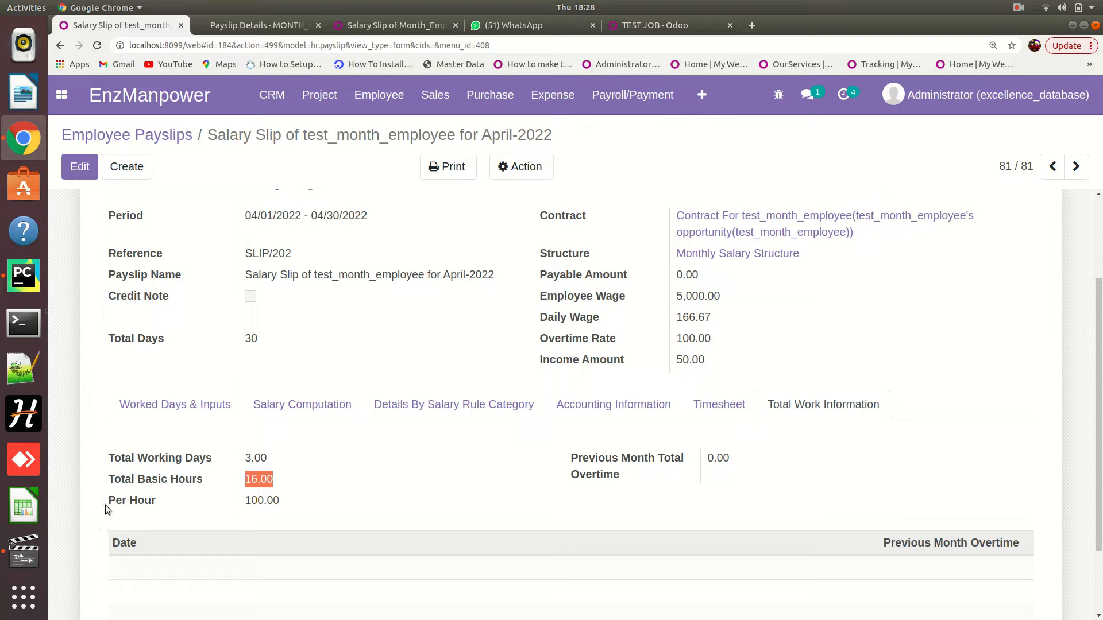
double_click(257, 497)
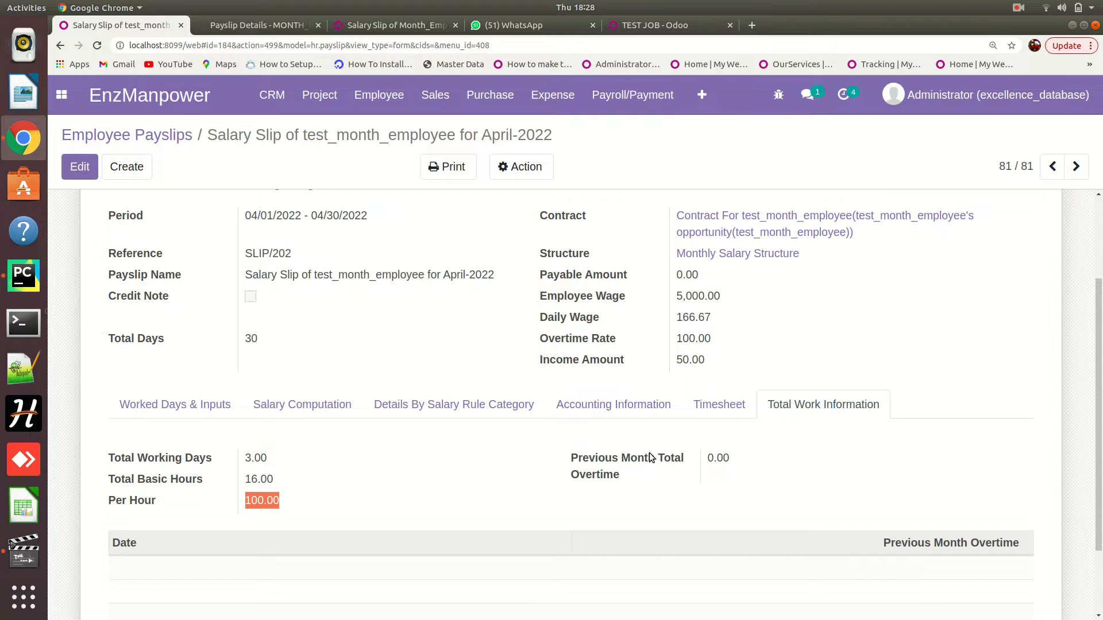
mouse_move(651, 458)
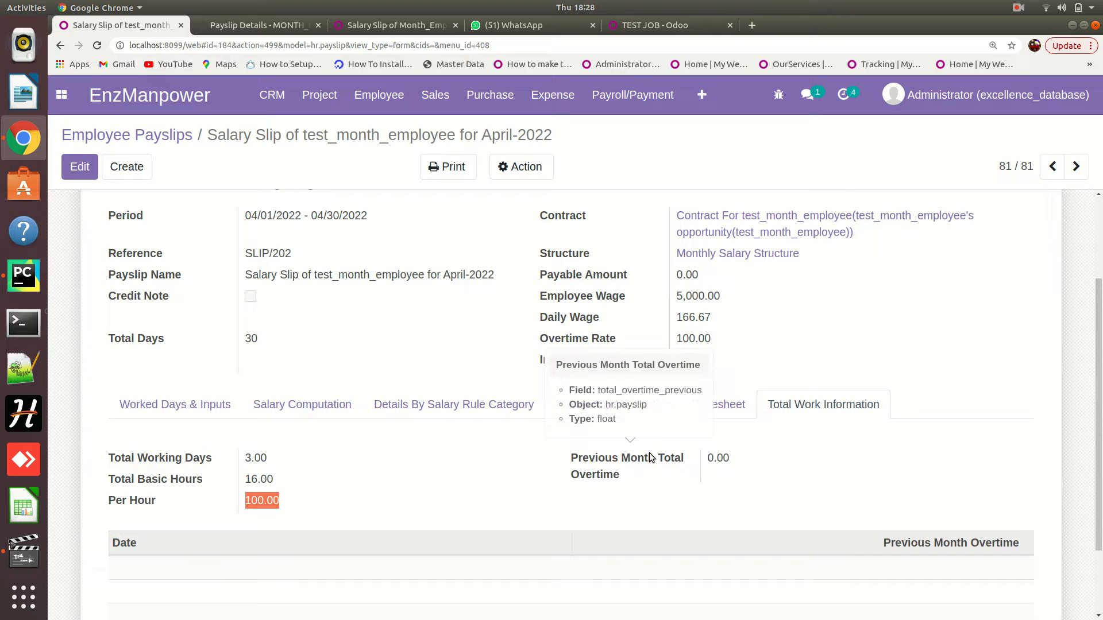
double_click(710, 458)
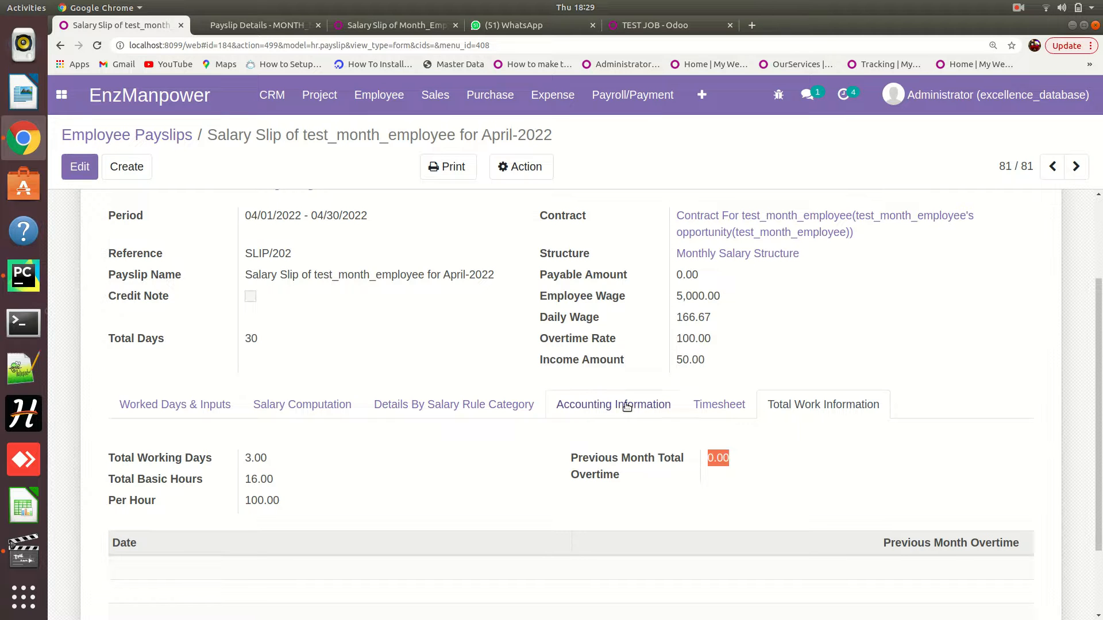
Compare the April payslip's timesheet lines and salary computation with its daily wage.
click(697, 406)
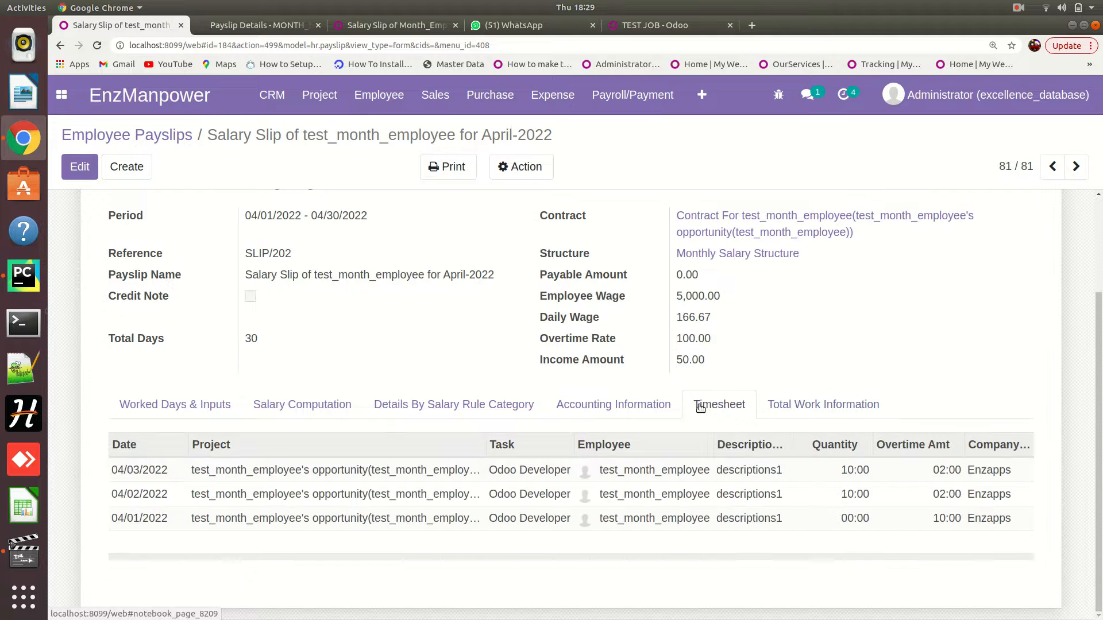
click(303, 411)
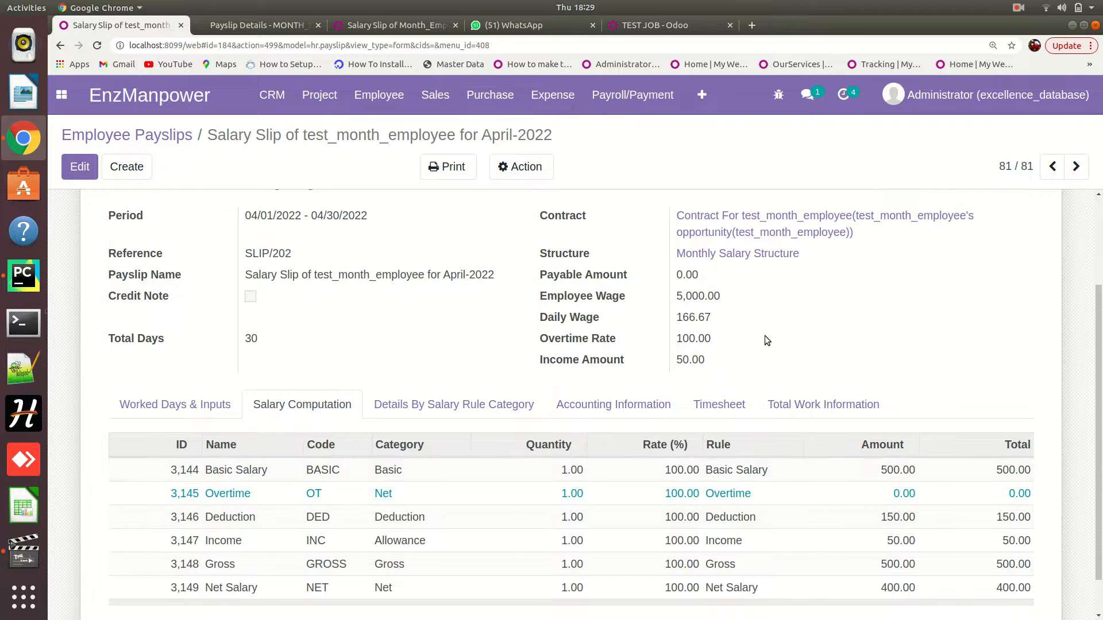
double_click(694, 318)
double_click(694, 316)
scroll(391, 277, up, 3)
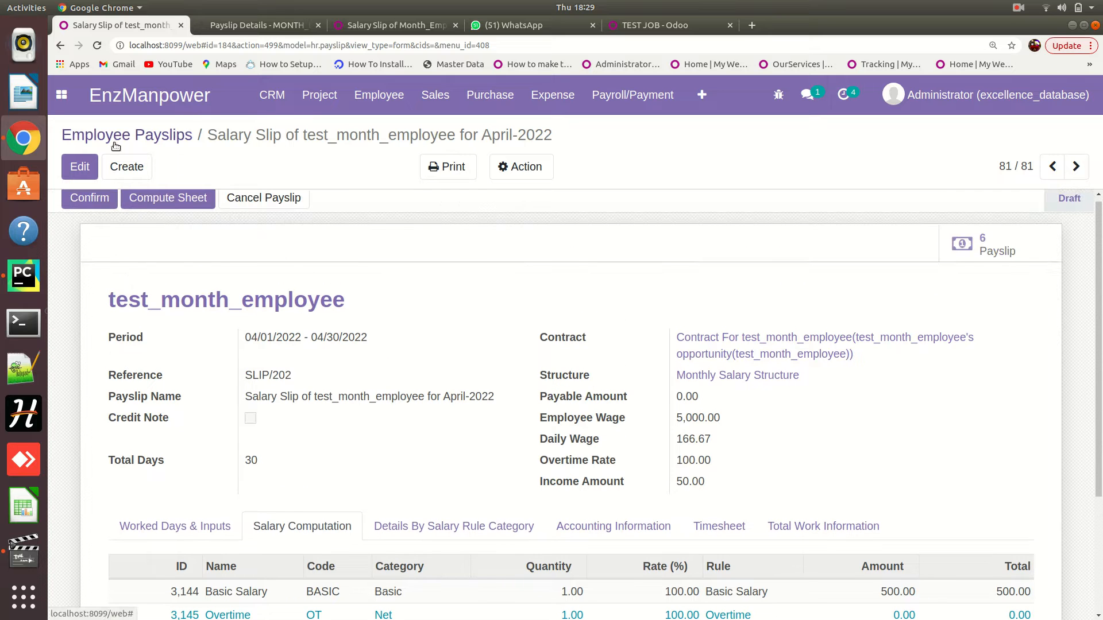
Start another employee payslip and select test_month_employee as its employee.
click(136, 143)
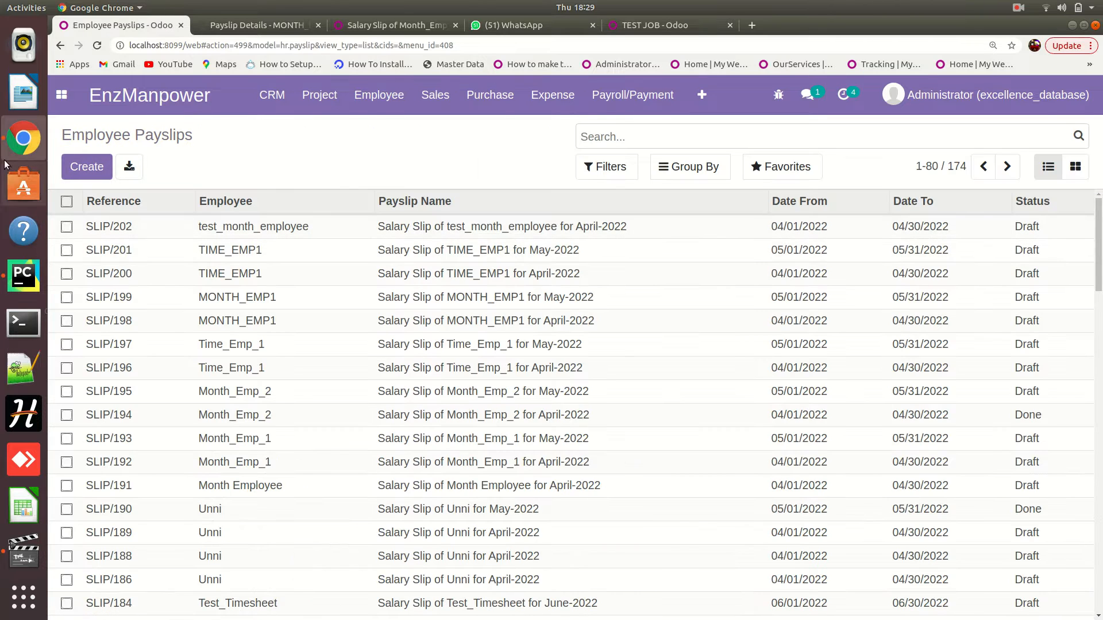
key(alt+c)
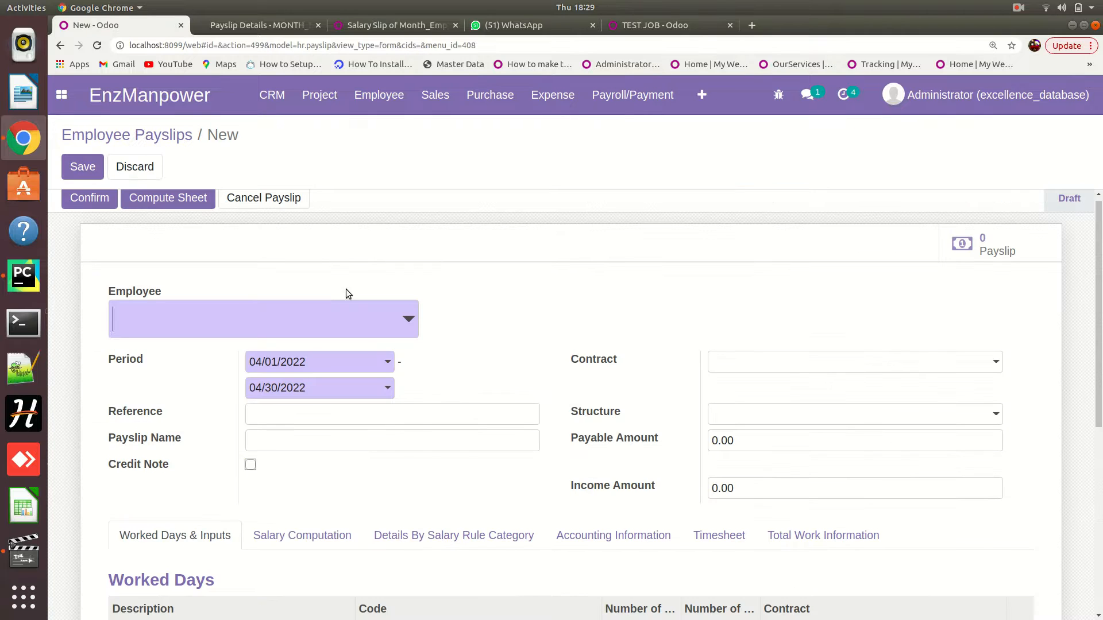
click(330, 305)
text(test)
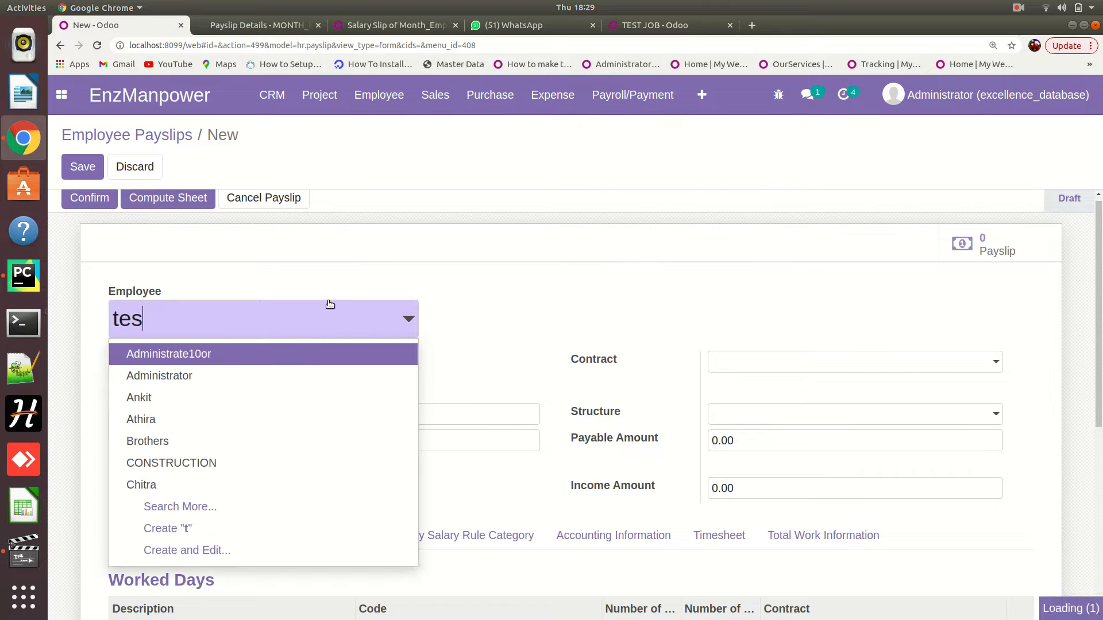
click(168, 506)
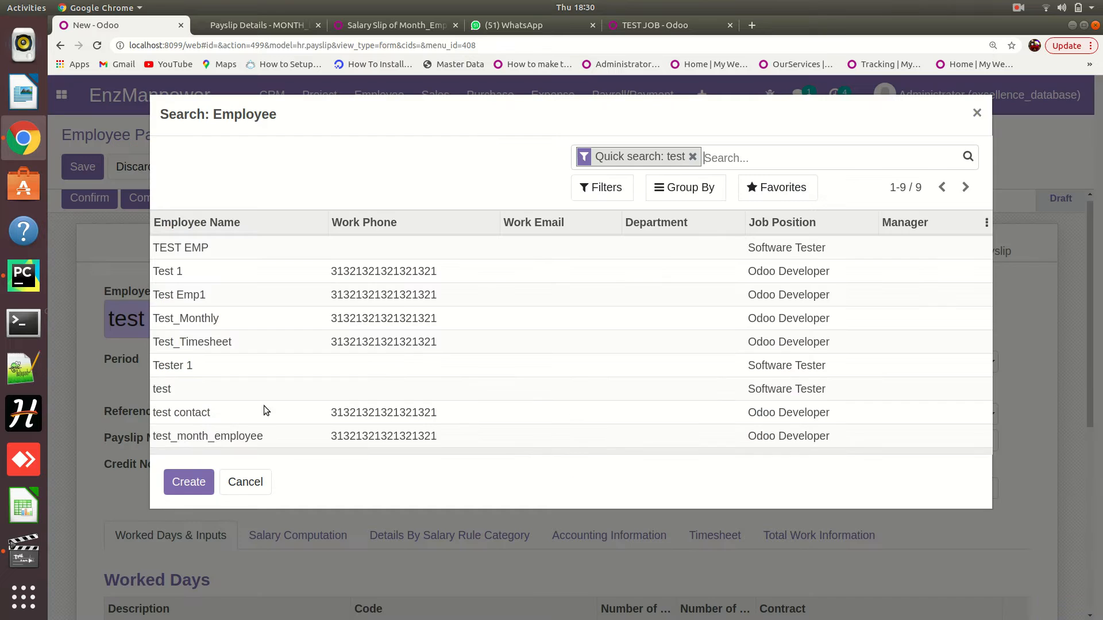
click(244, 436)
Set the new payslip's period to 05/01/2022 through 05/31/2022.
click(338, 371)
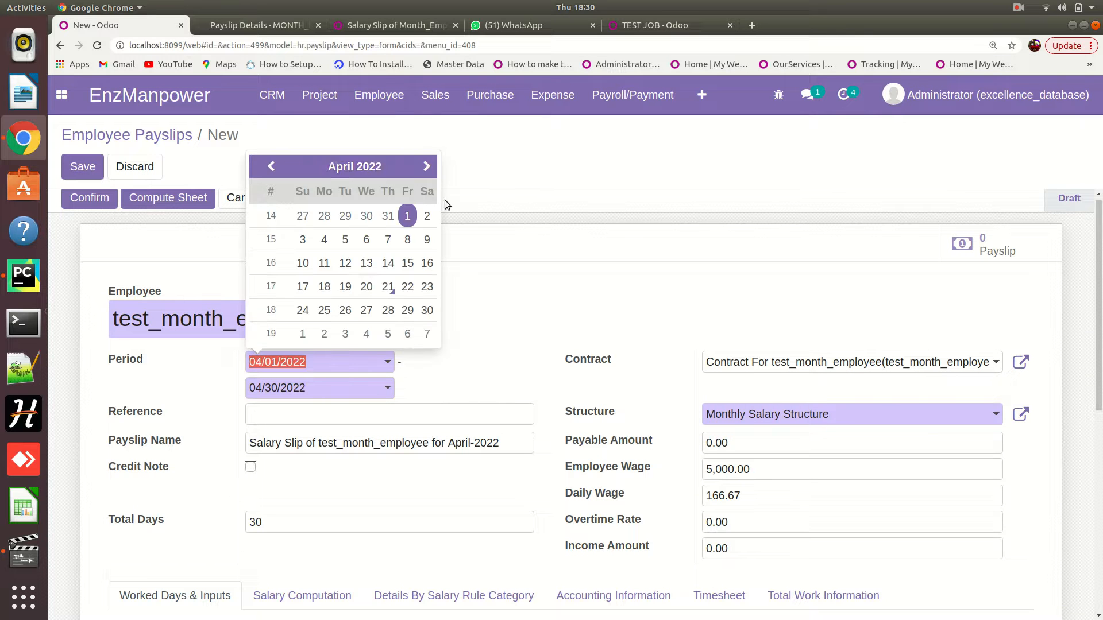
click(426, 166)
click(303, 216)
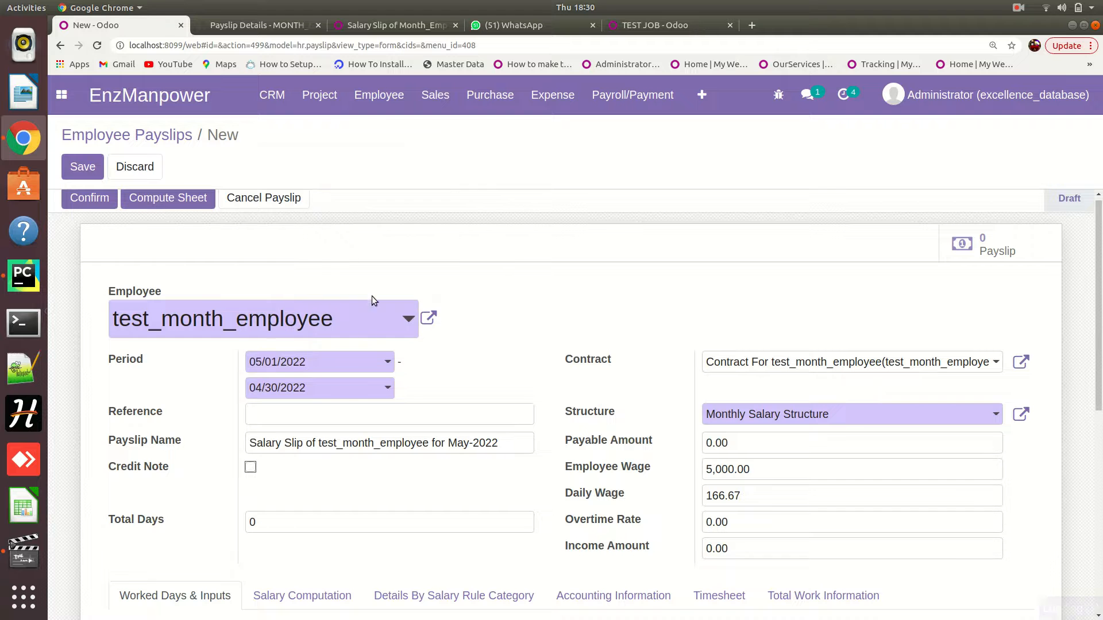
click(341, 391)
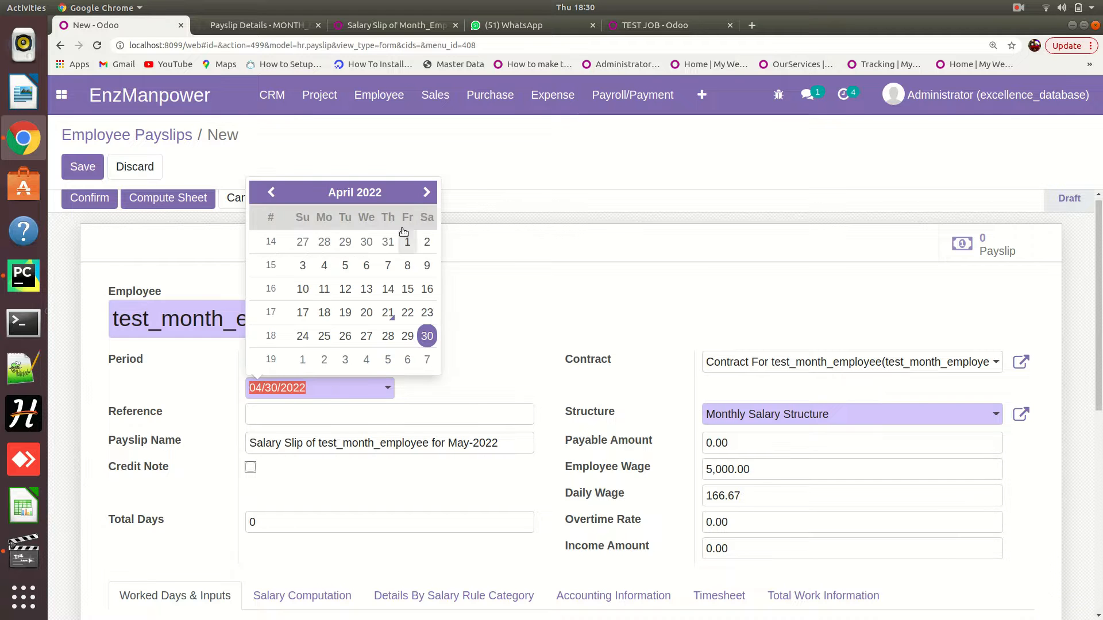
click(426, 193)
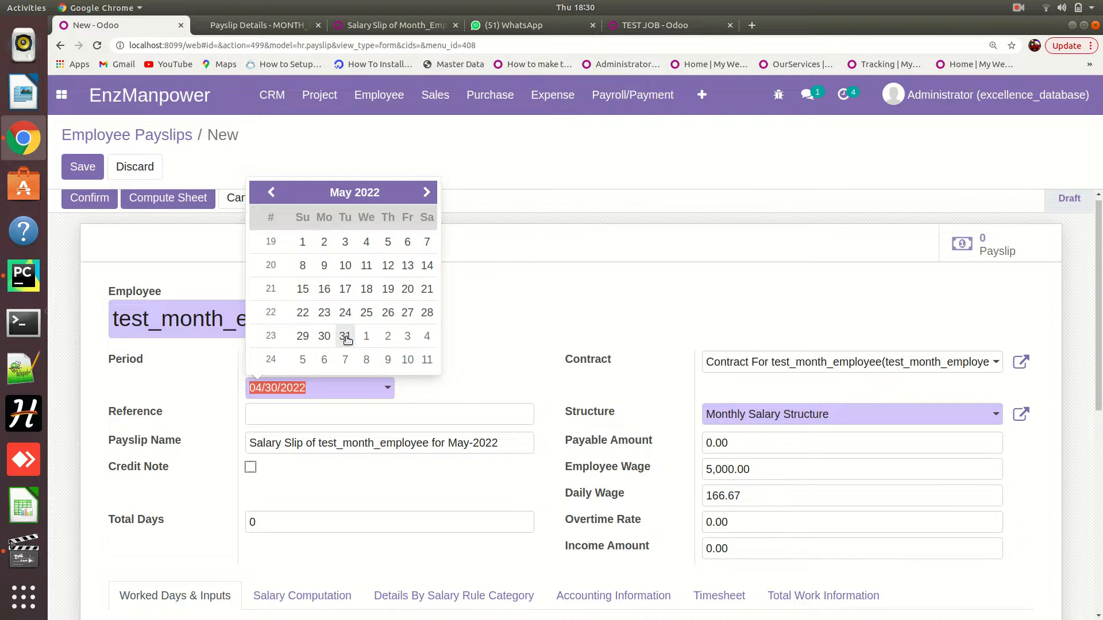
click(345, 337)
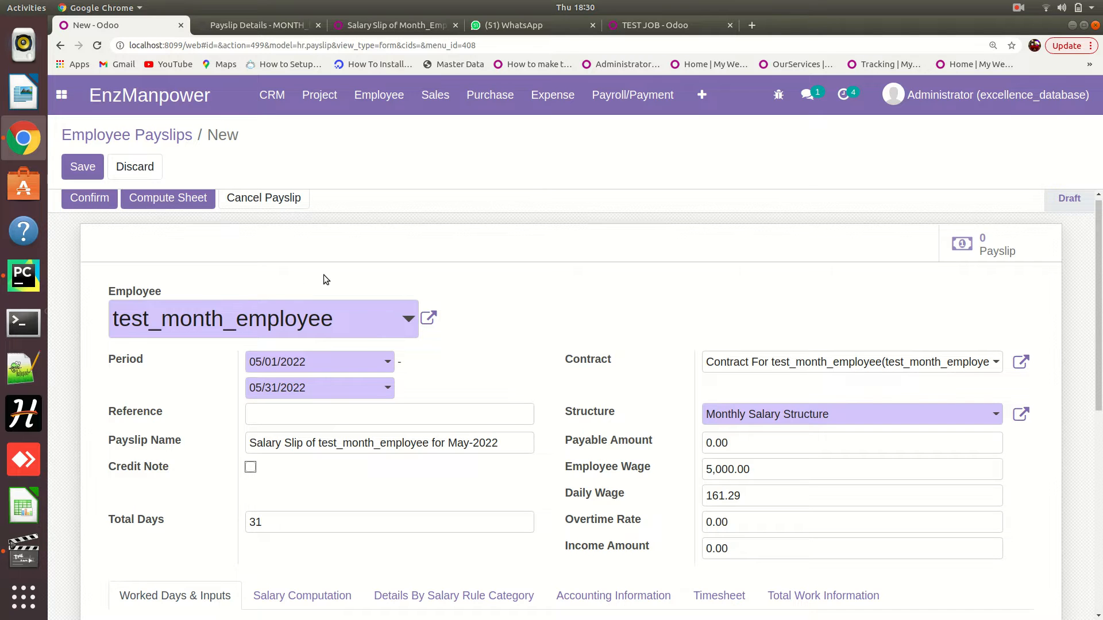
Set the May payslip's income amount to 50 and compute its salary sheet.
scroll(324, 277, down, 3)
click(711, 457)
text(50)
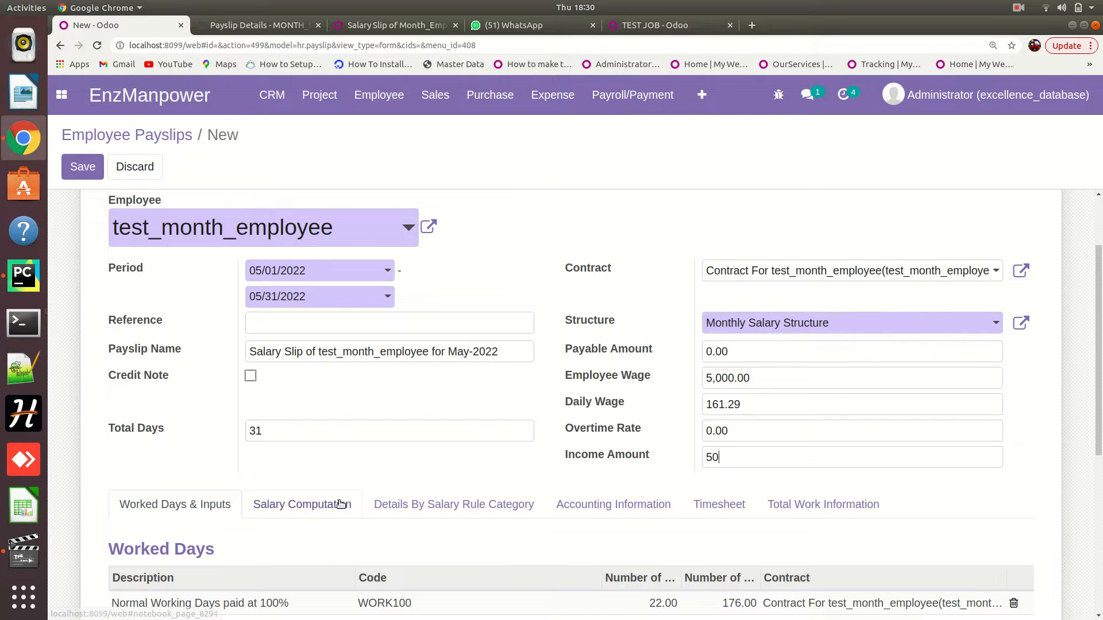
click(289, 508)
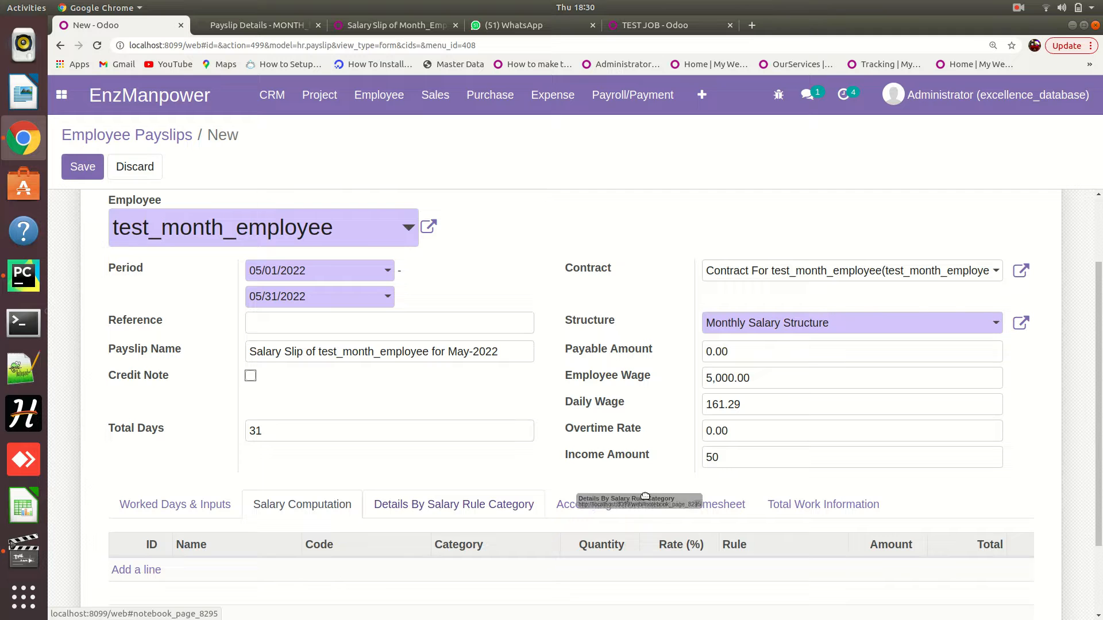
click(706, 510)
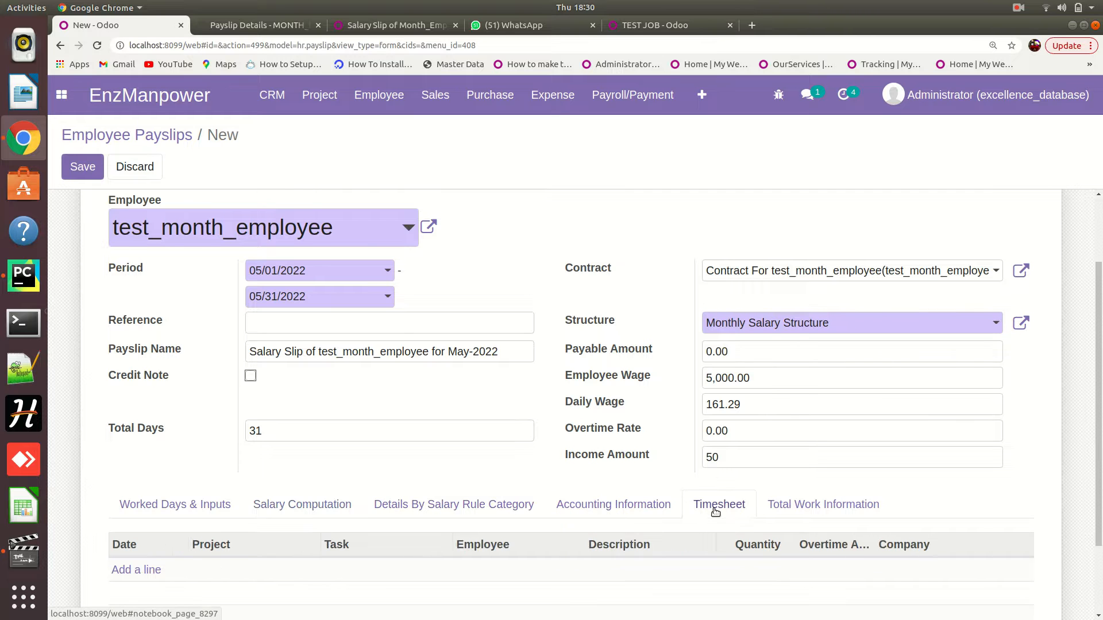
scroll(292, 302, down, 2)
scroll(304, 280, up, 4)
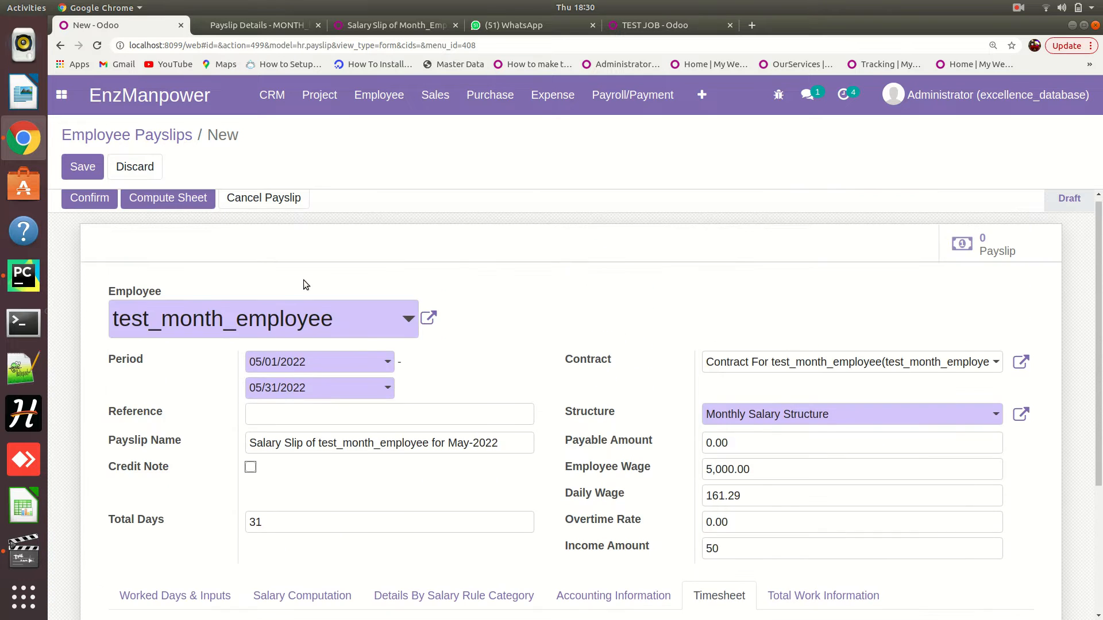
click(145, 199)
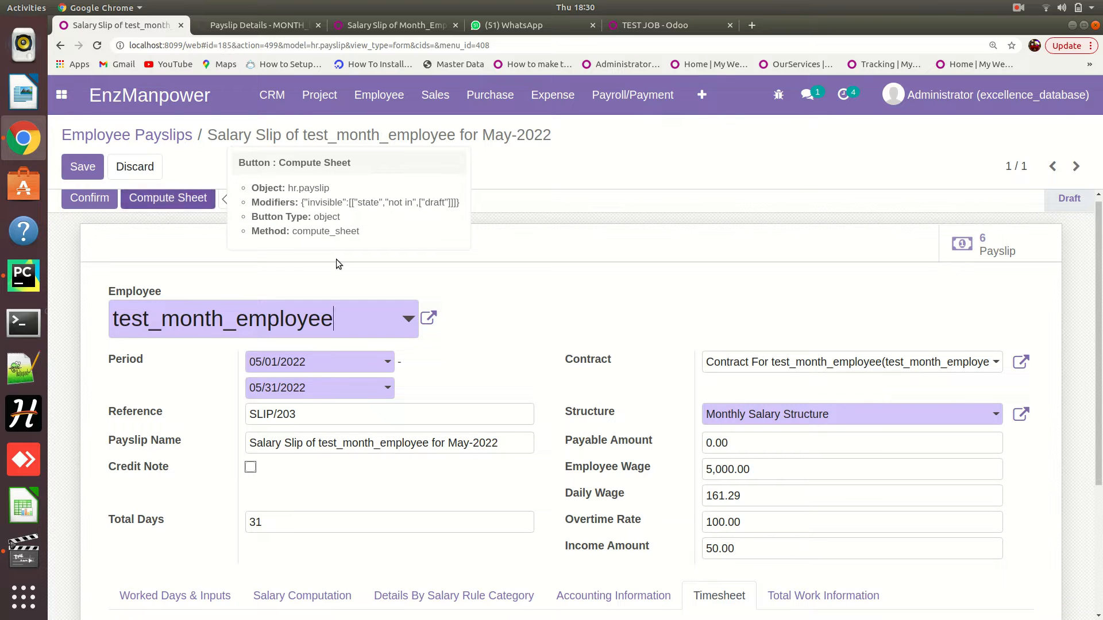
Examine the May payslip's overtime rate, daily wage, salary computation, timesheet lines and total work information.
scroll(465, 315, down, 3)
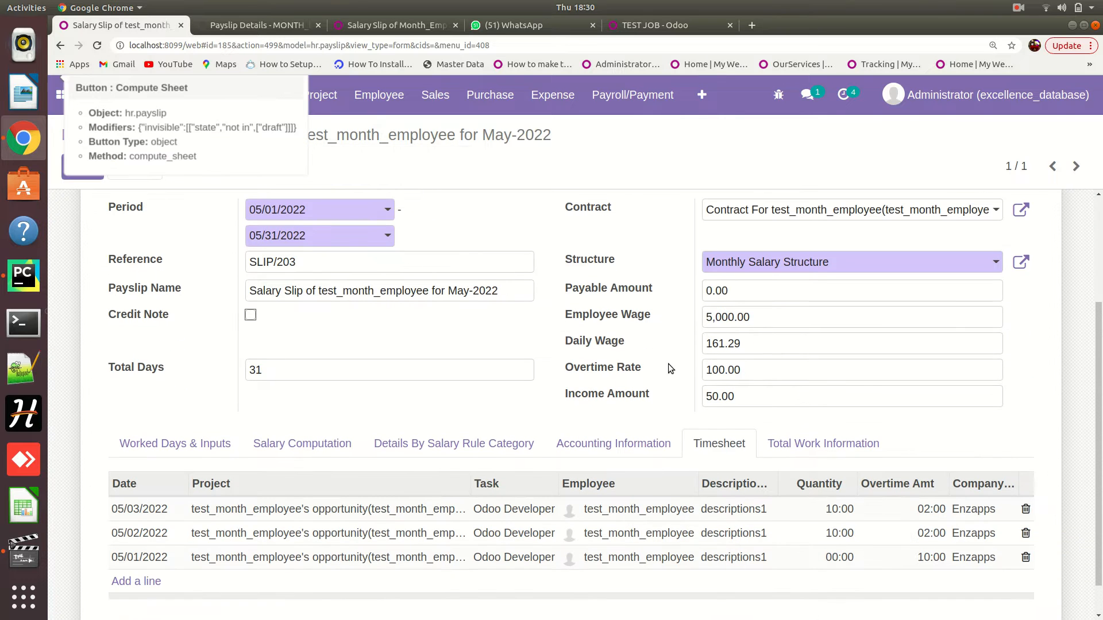
double_click(722, 374)
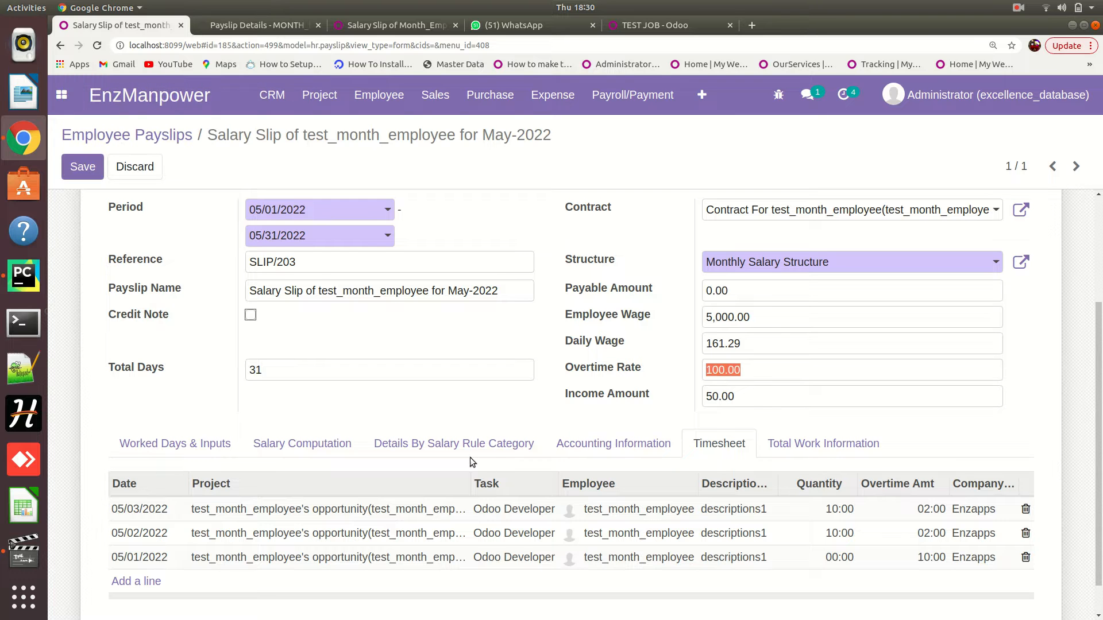
click(295, 443)
scroll(804, 464, down, 2)
scroll(805, 464, down, 1)
double_click(711, 255)
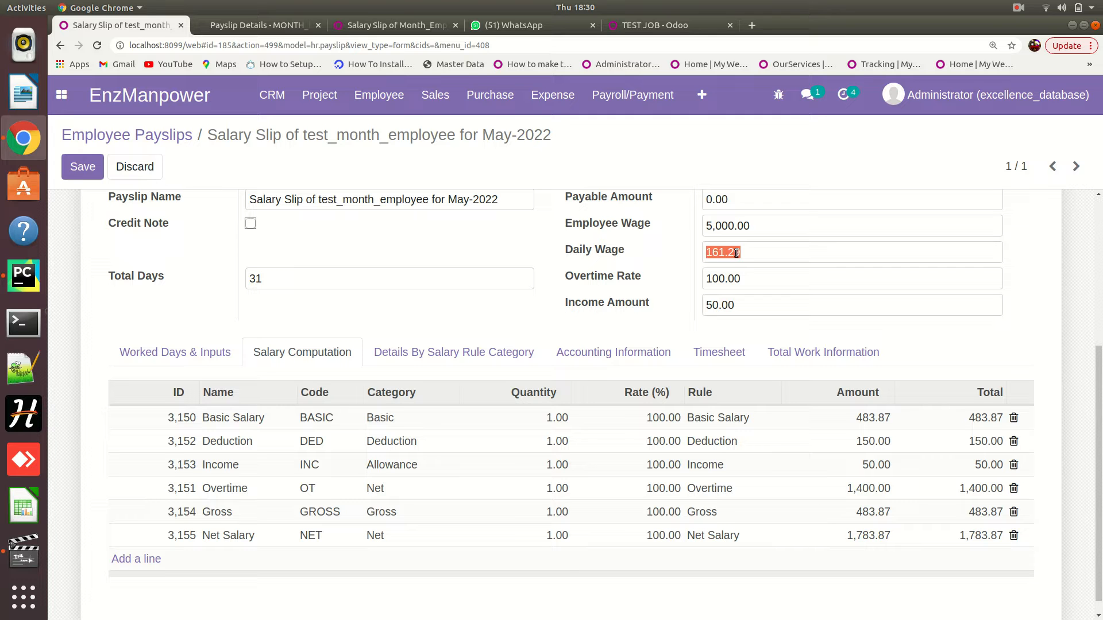
click(718, 352)
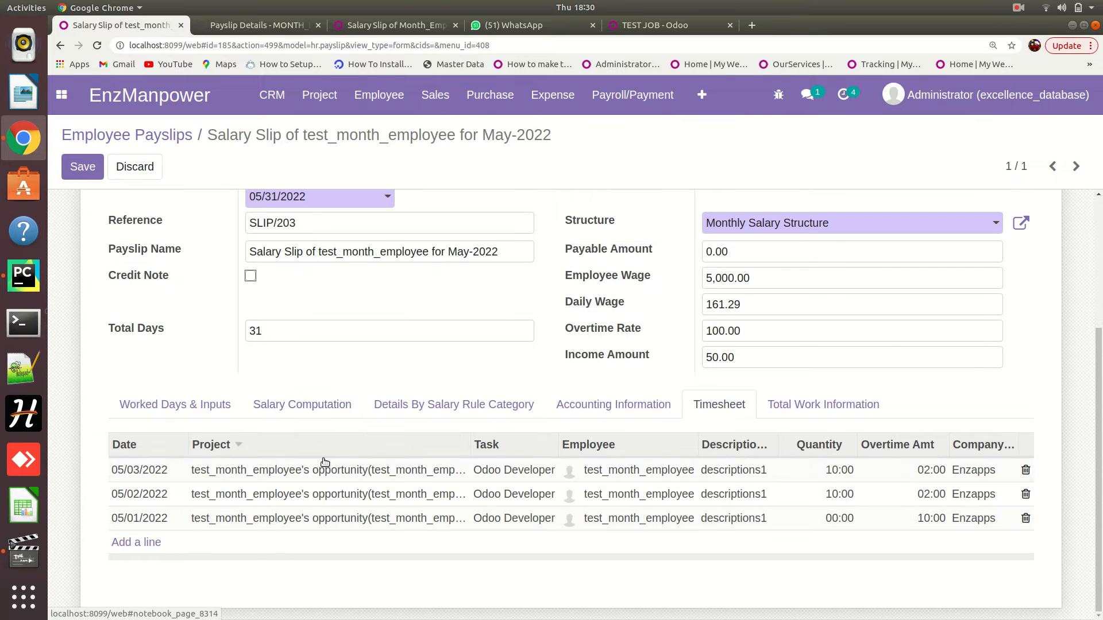
click(790, 404)
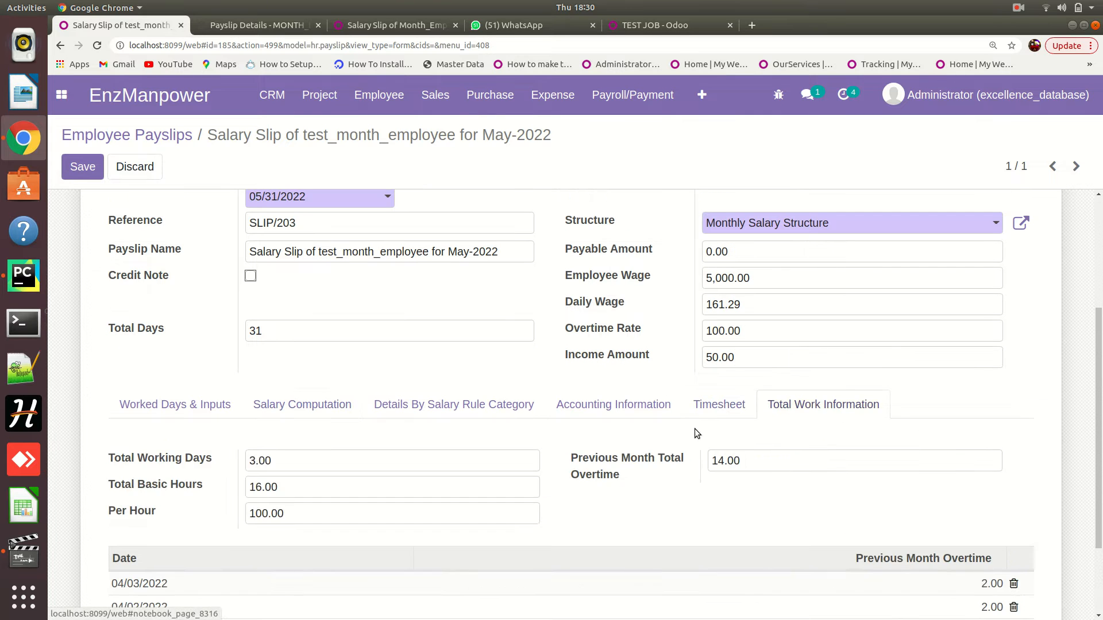
click(259, 459)
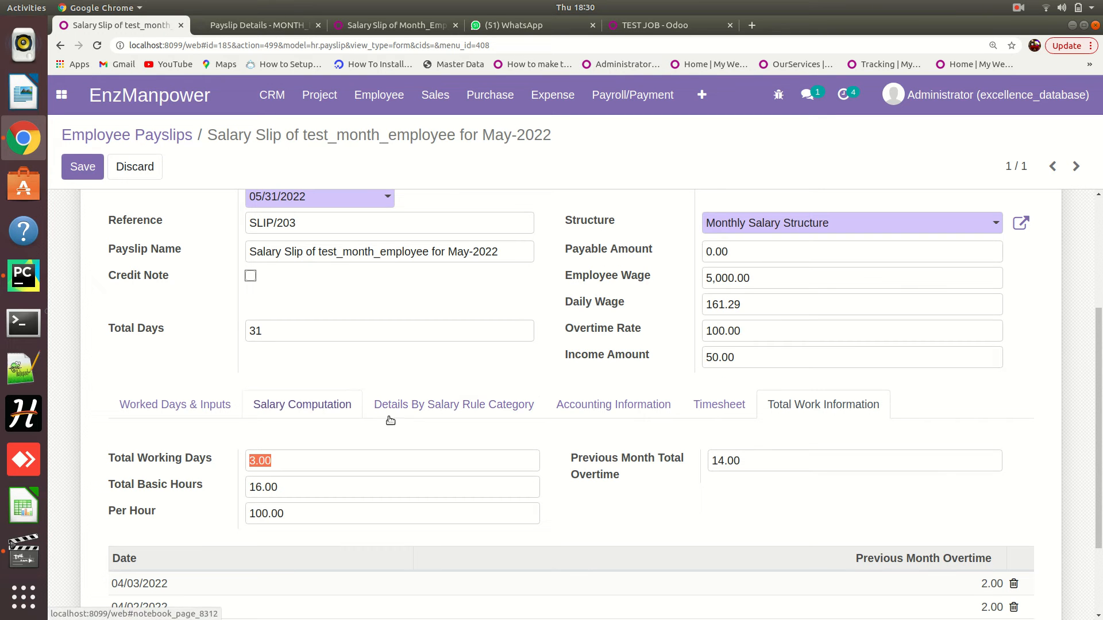
Check the May payslip's previous month total overtime and overtime rate against the overtime, income and net salary lines of its salary computation.
click(727, 460)
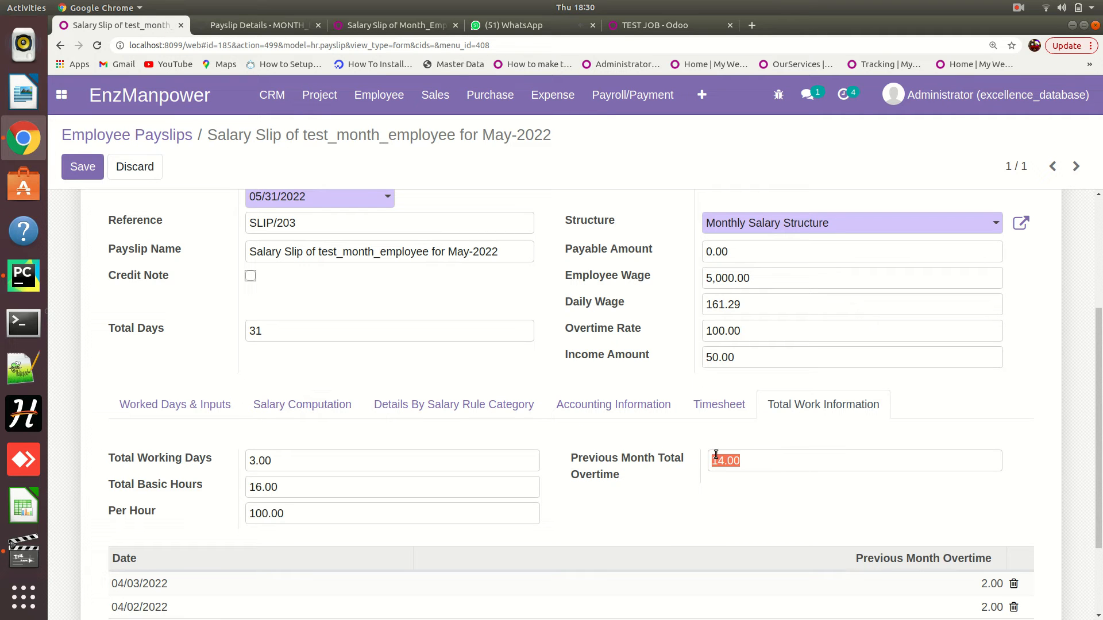
click(707, 333)
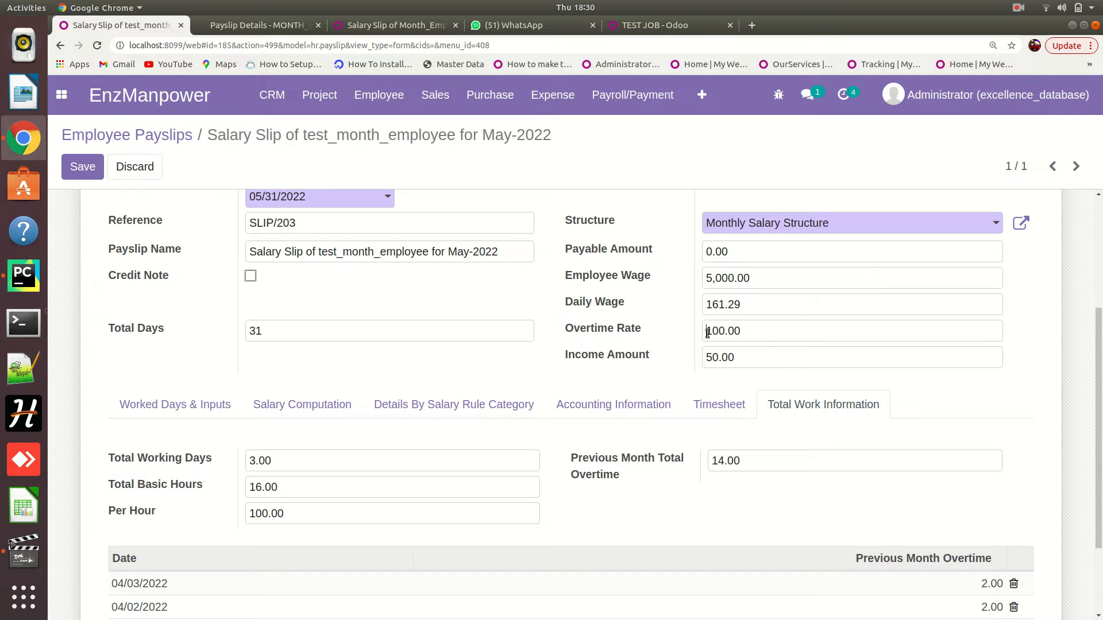
click(289, 406)
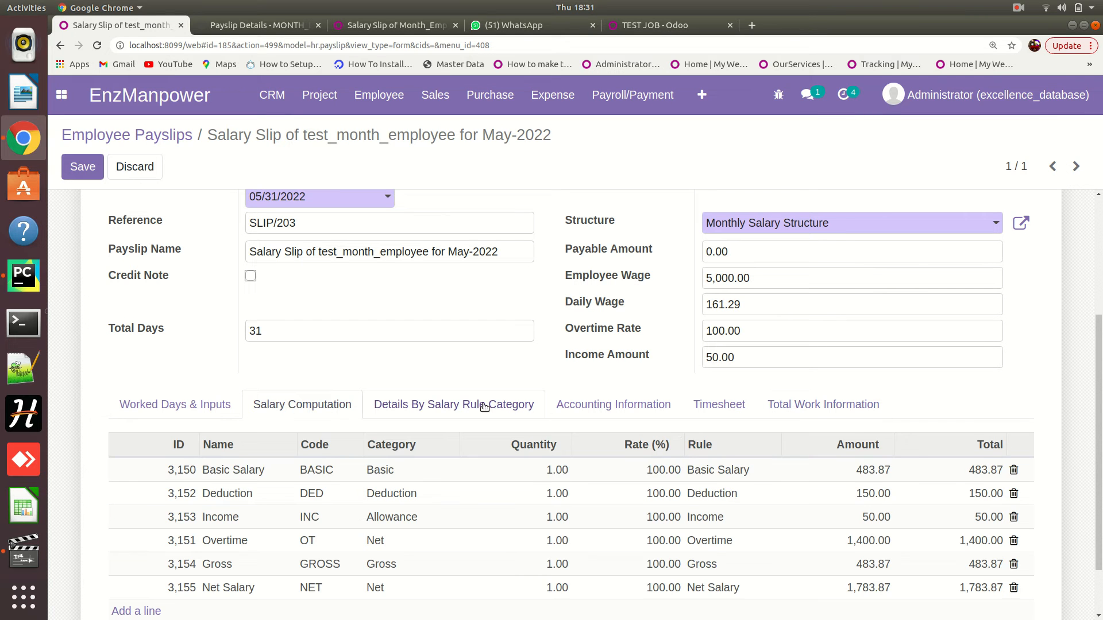
scroll(727, 455, down, 2)
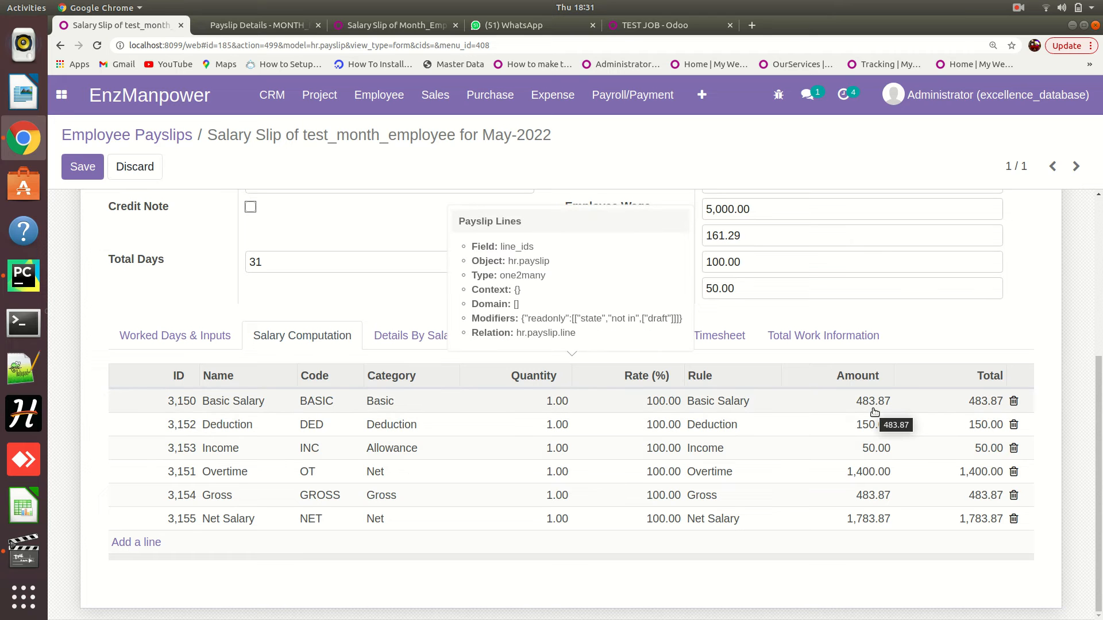
click(869, 451)
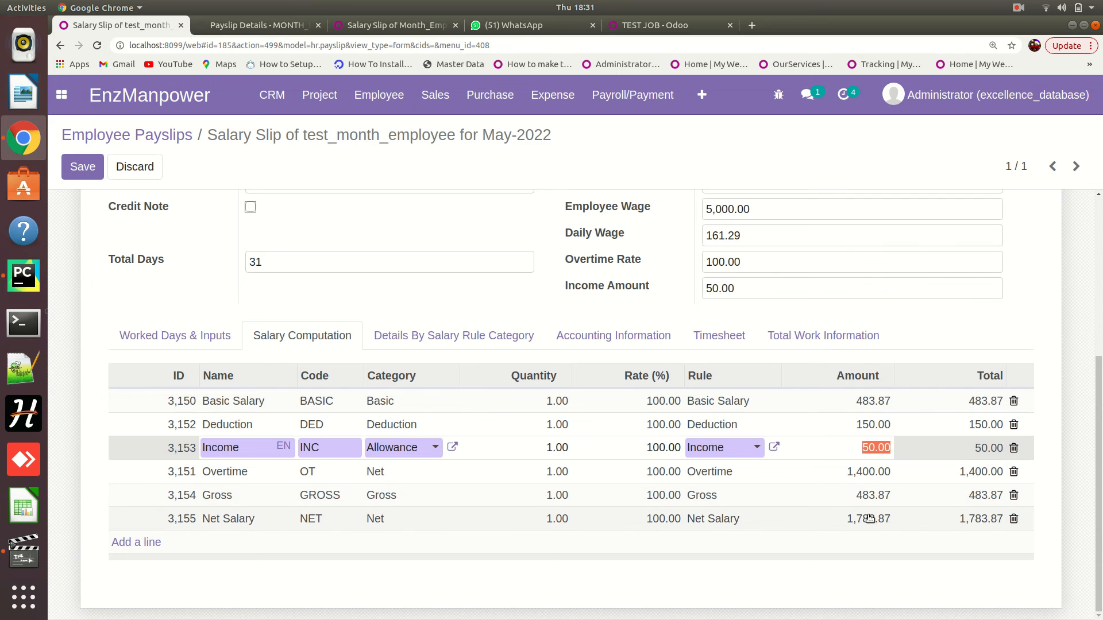
click(461, 298)
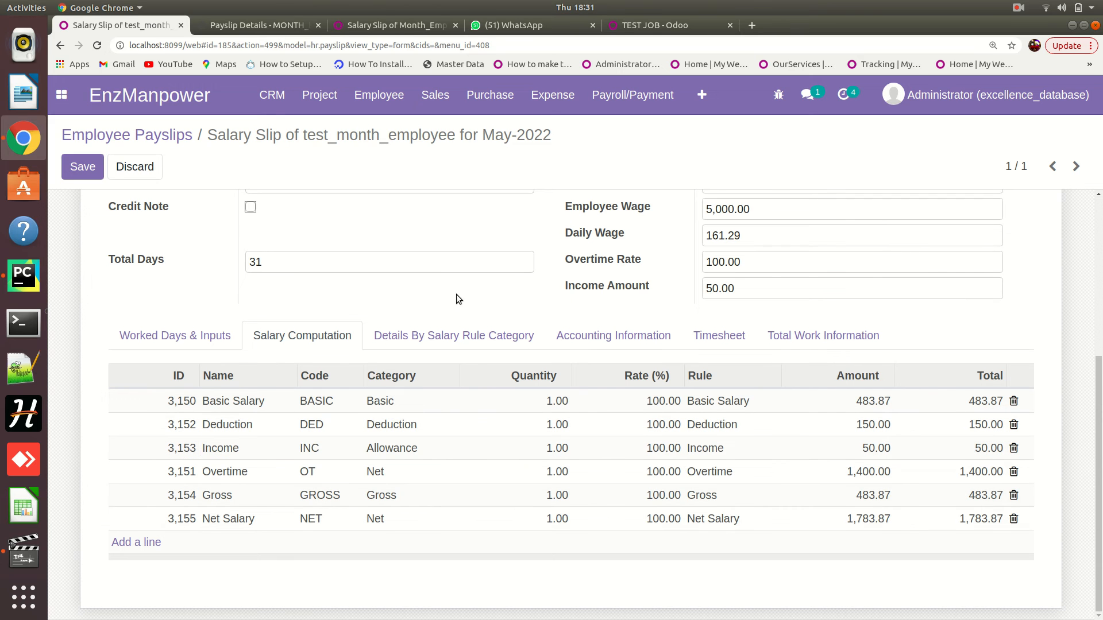